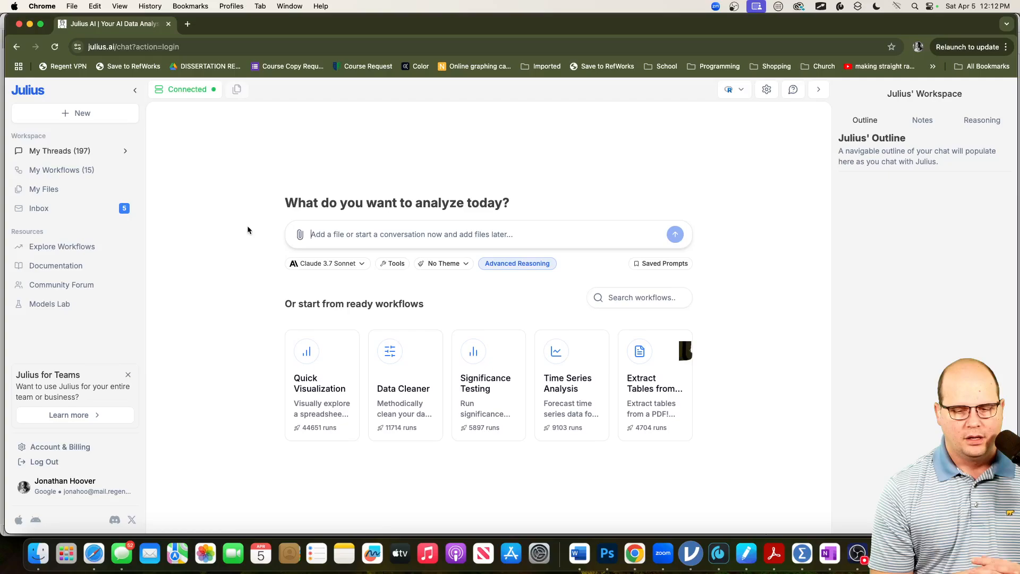
# Step: Check the available runtimes with R selected, and examine the custom instructions covering skew calculations and the visualization color palette
pyautogui.click(742, 90)
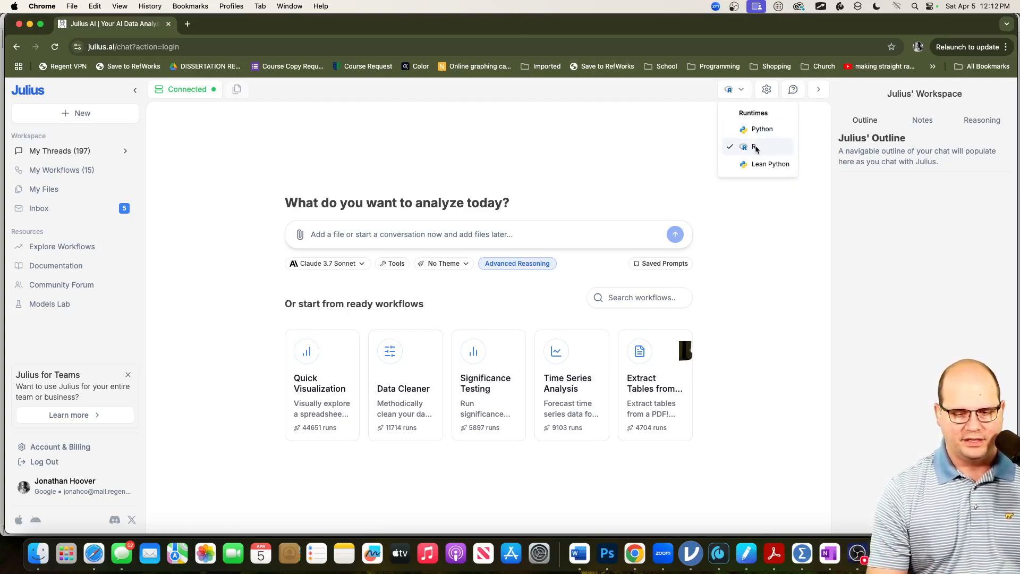
pyautogui.click(679, 128)
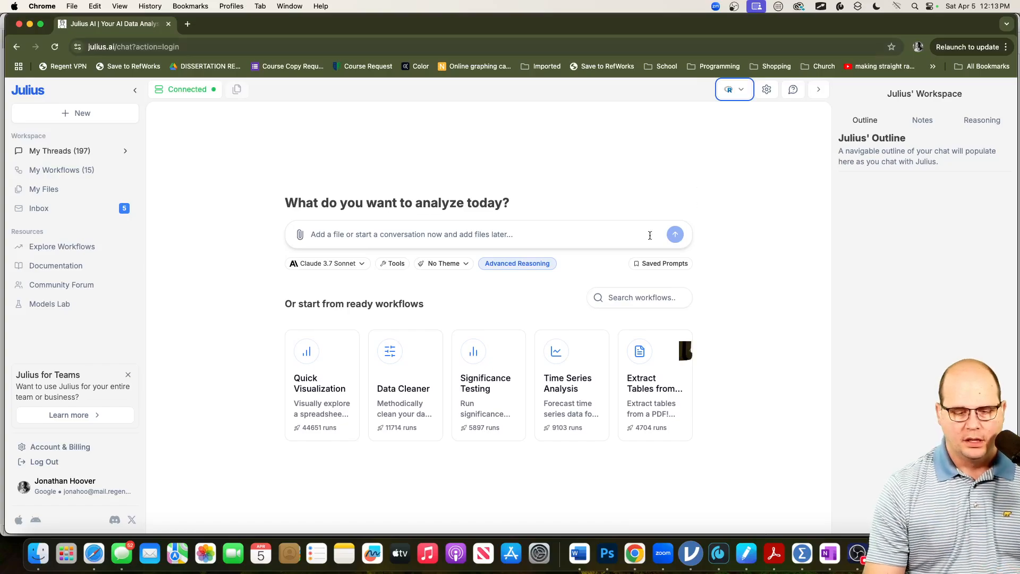
pyautogui.click(767, 90)
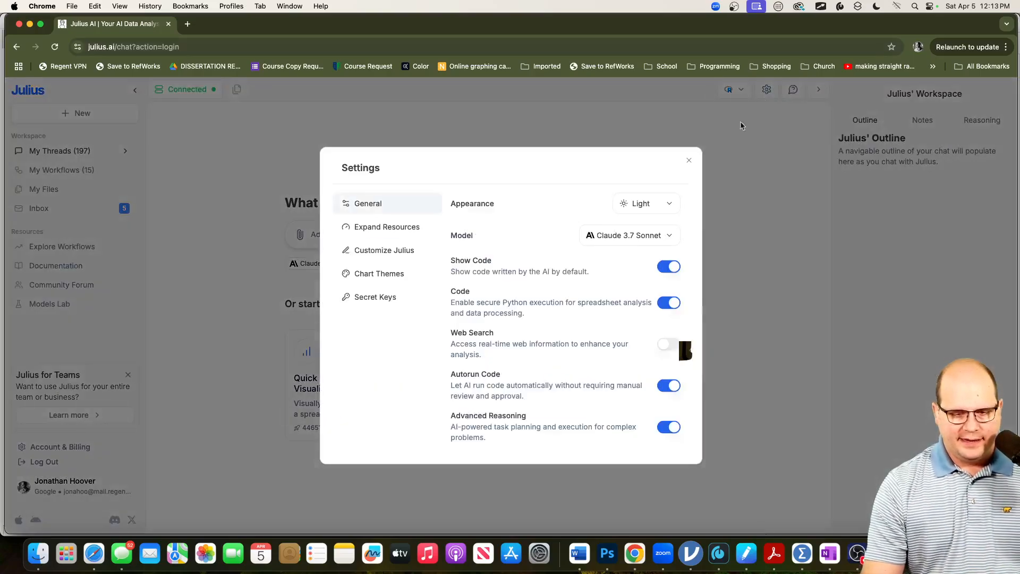
pyautogui.click(391, 257)
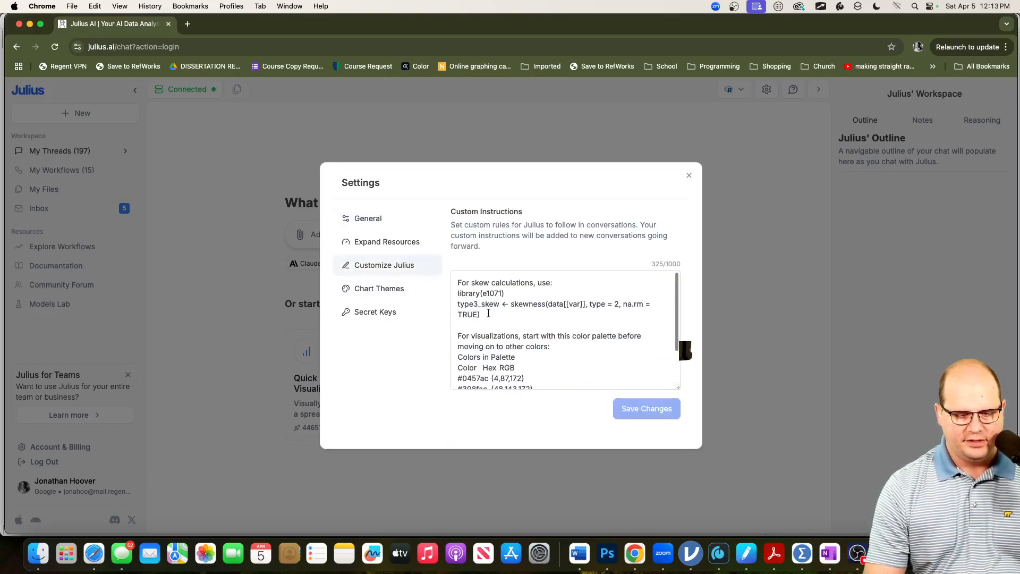
pyautogui.moveTo(488, 313); pyautogui.dragTo(456, 274)
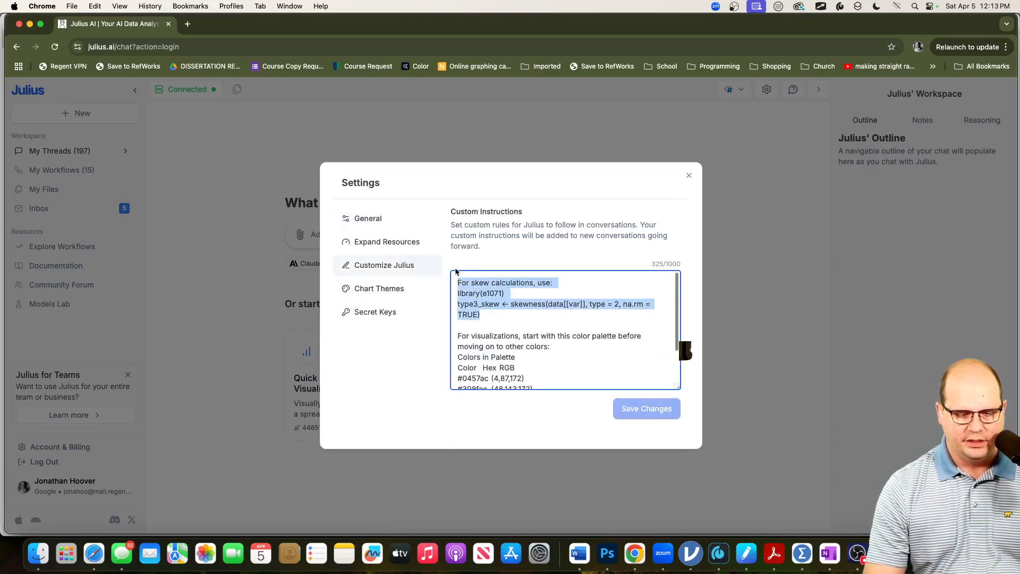
pyautogui.click(514, 314)
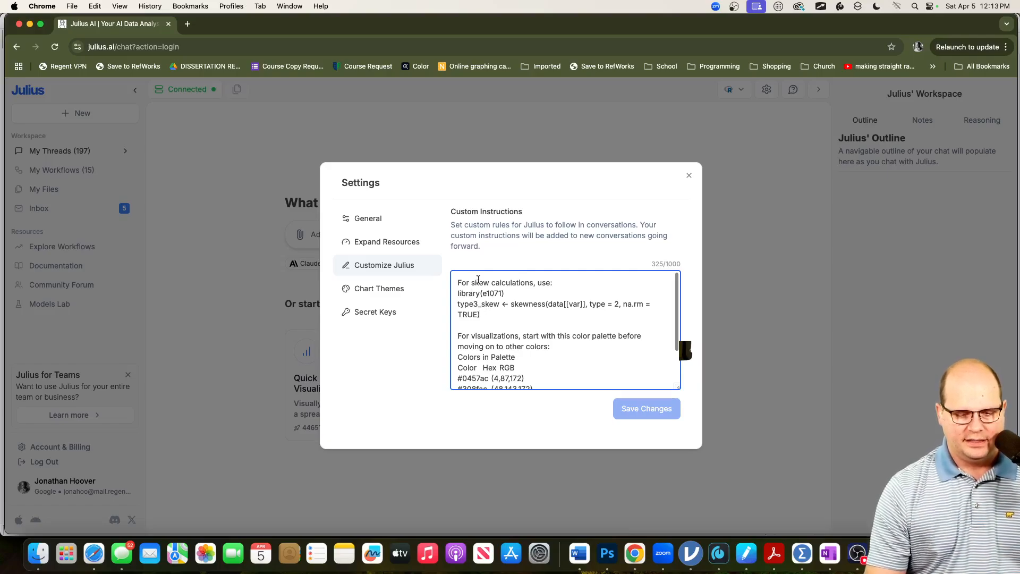
pyautogui.click(690, 177)
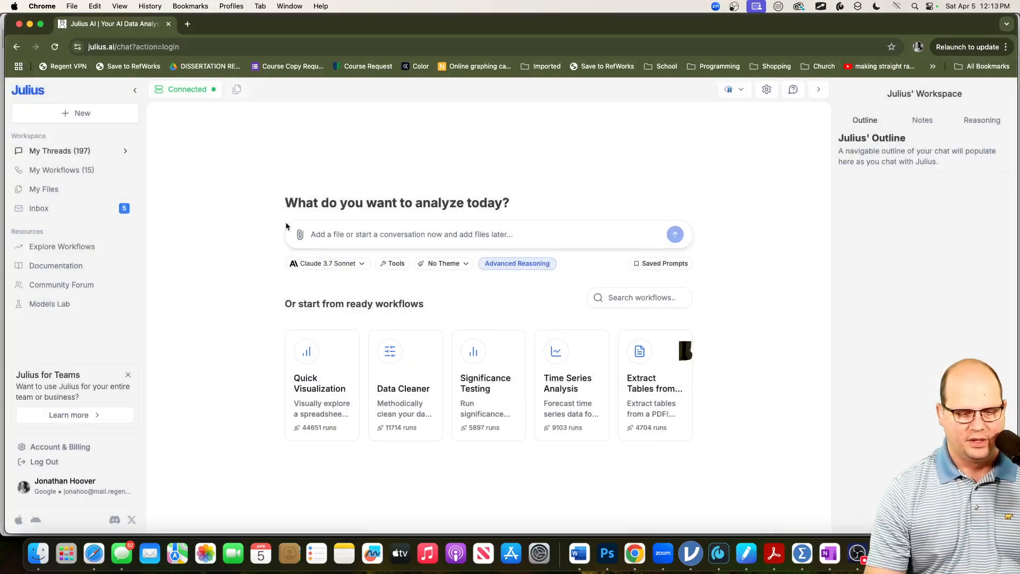
# Step: Attach the previously uploaded file New ANCOVA practice dataset.sav to the new conversation
pyautogui.click(301, 234)
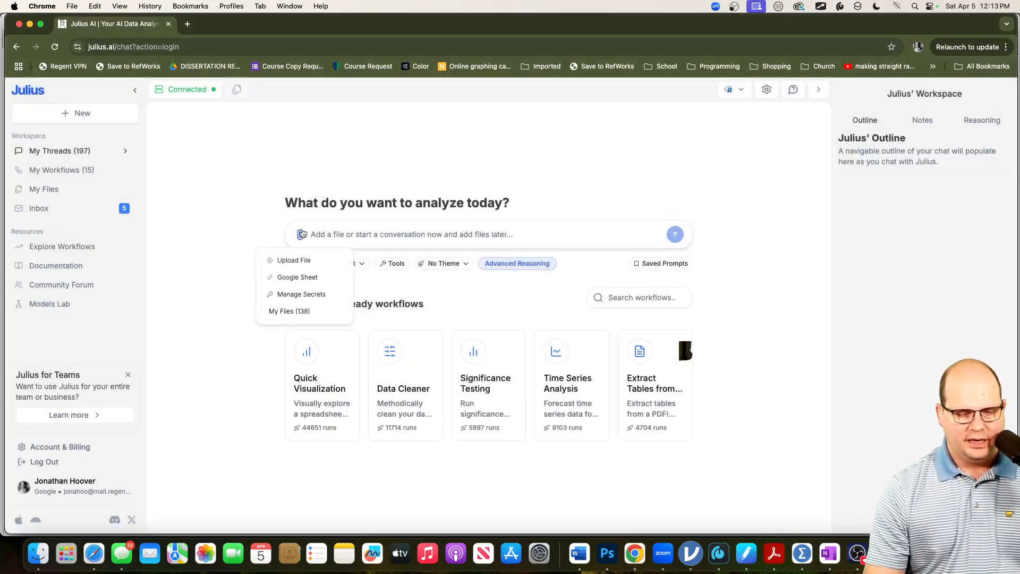
pyautogui.click(298, 311)
pyautogui.scroll(-15, 515, 316)
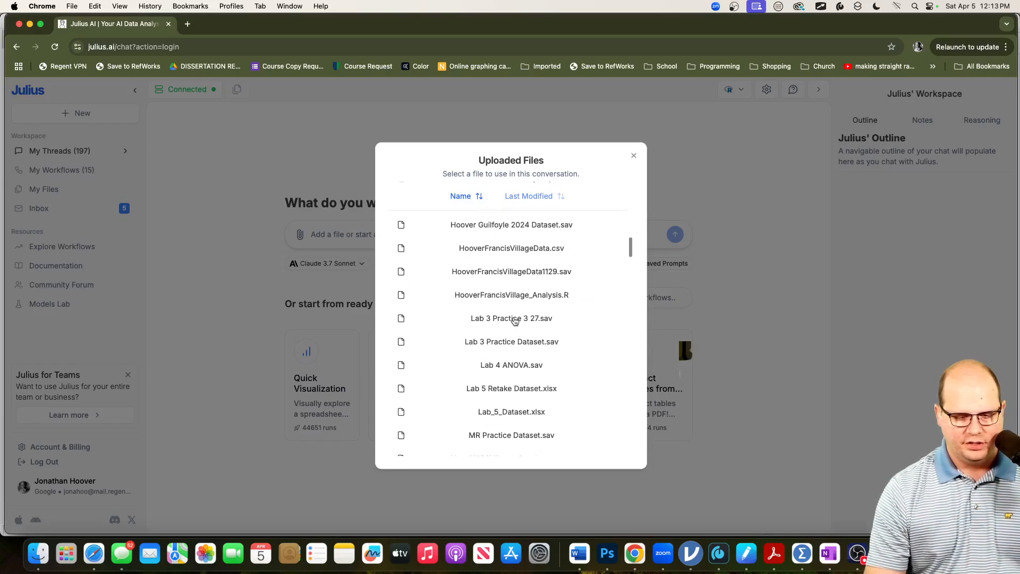
pyautogui.click(489, 274)
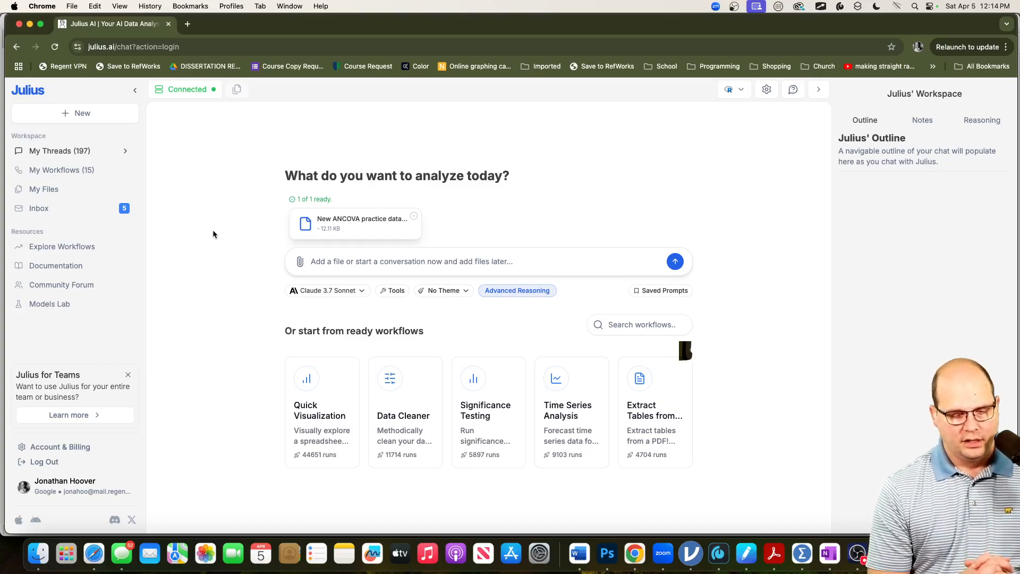
# Step: Write the prompt "Ingest this data into an .rds file to use for the rest of this chat. save variable metadata as R attributes"
pyautogui.write('Ingest thi')
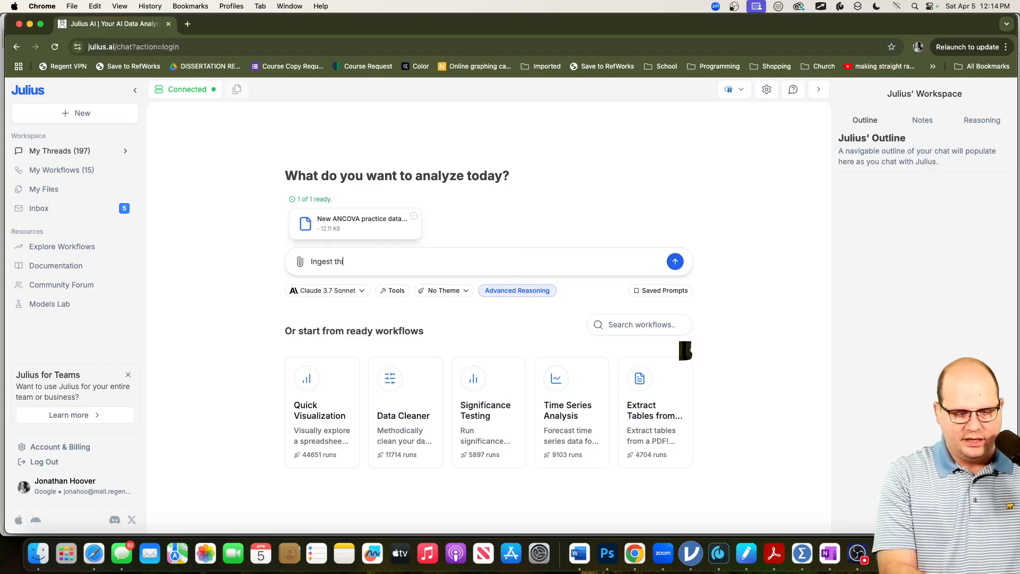
pyautogui.write('s data into an .')
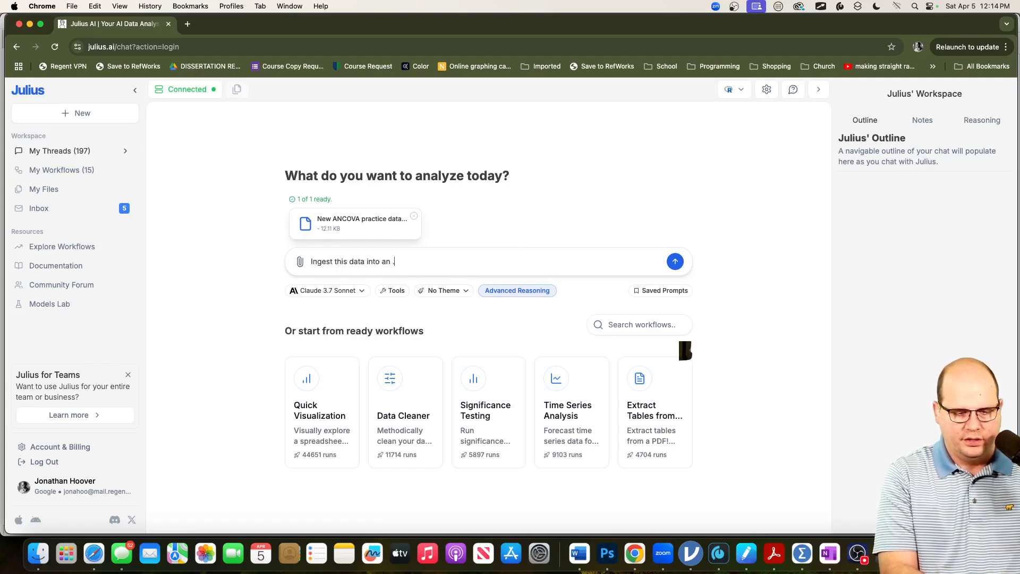
pyautogui.write('rds file to u')
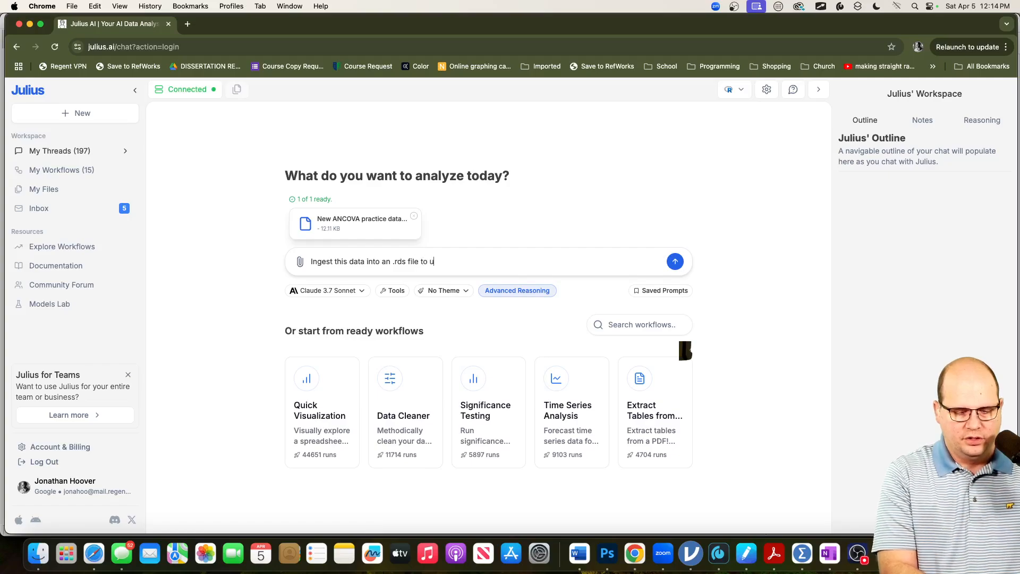
pyautogui.write('se for the rest ')
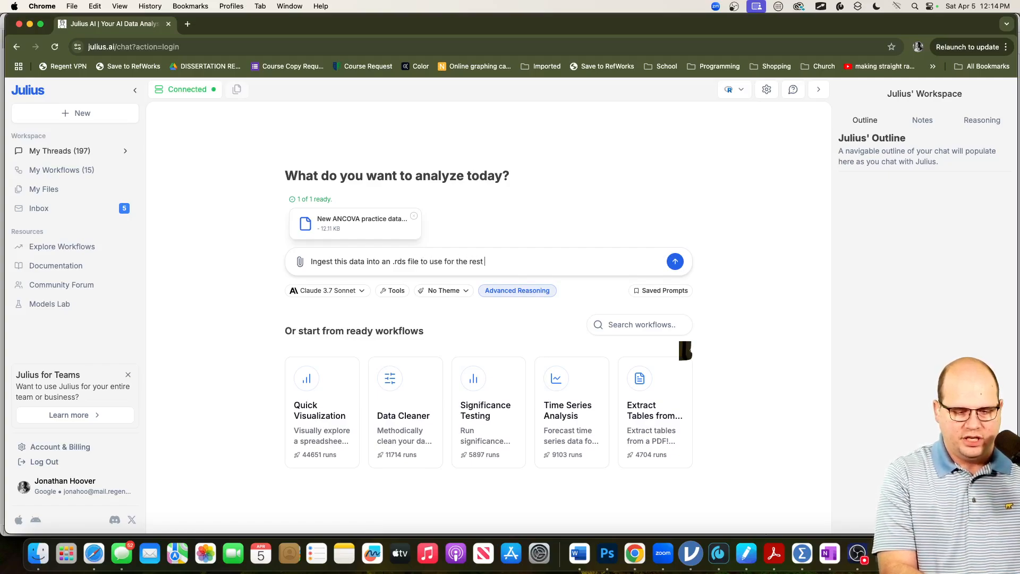
pyautogui.write('of this chat')
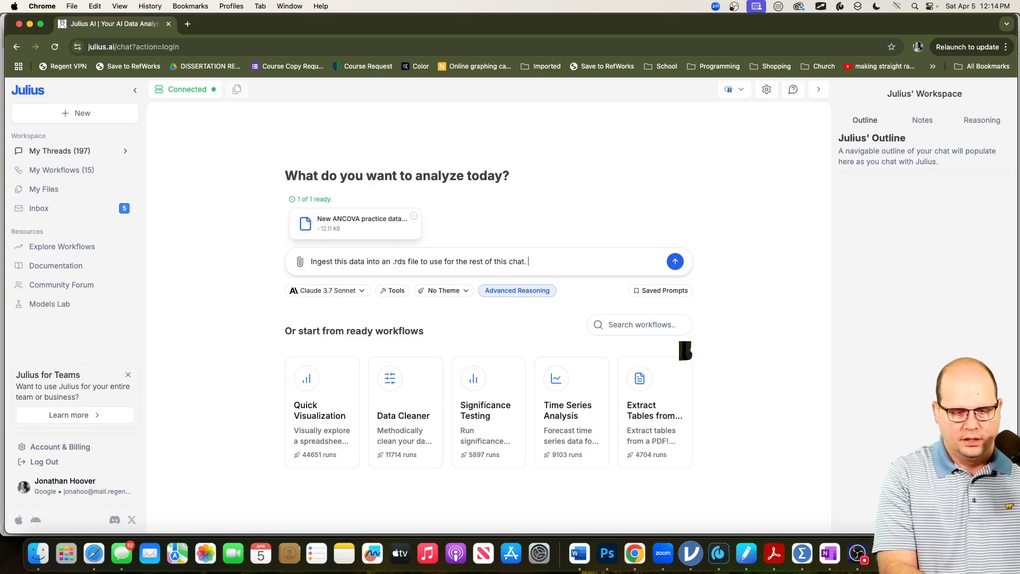
pyautogui.write('. ')
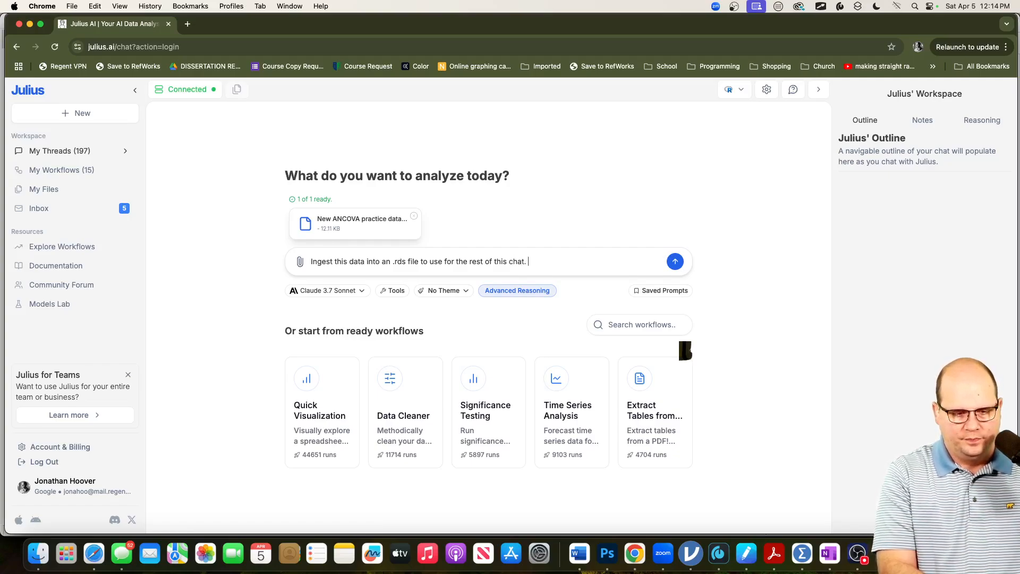
pyautogui.write('save variable met')
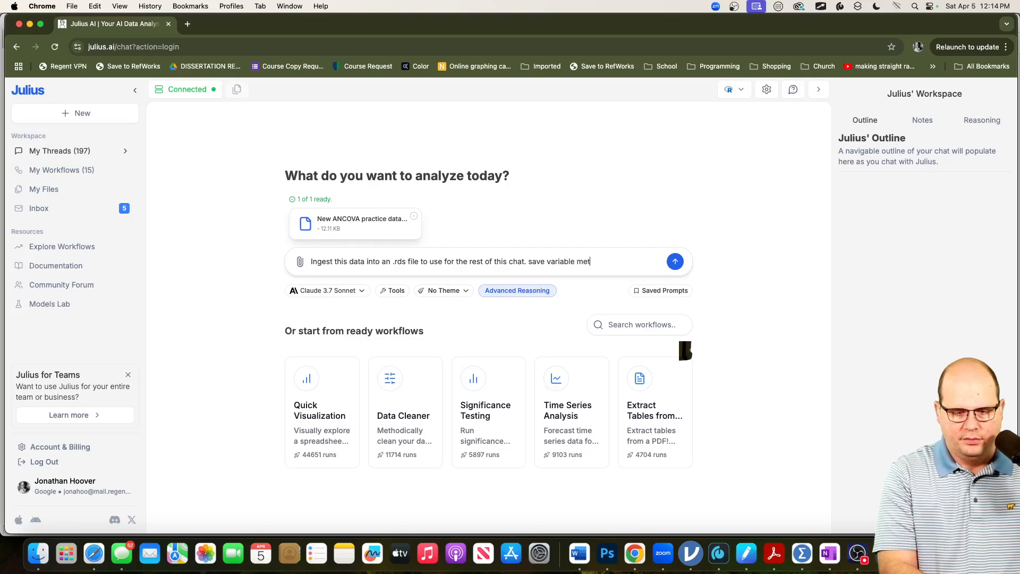
pyautogui.write('adata as R')
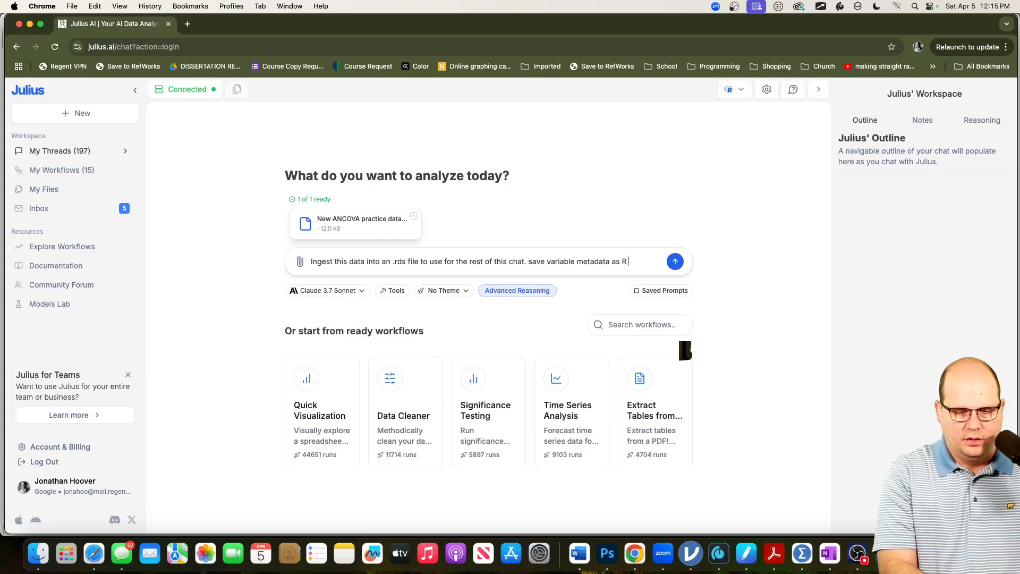
pyautogui.write('ibut')
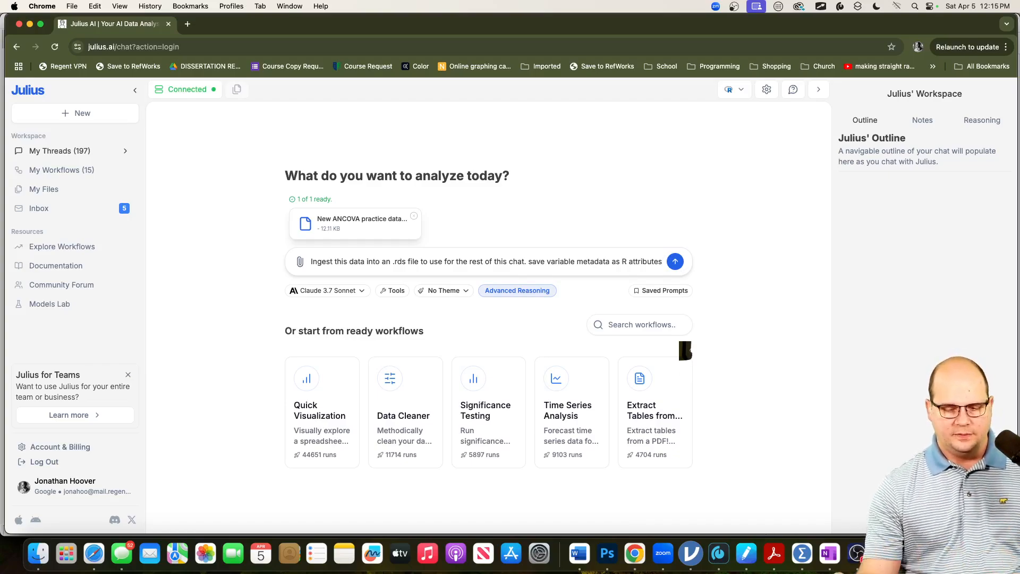
pyautogui.write('es')
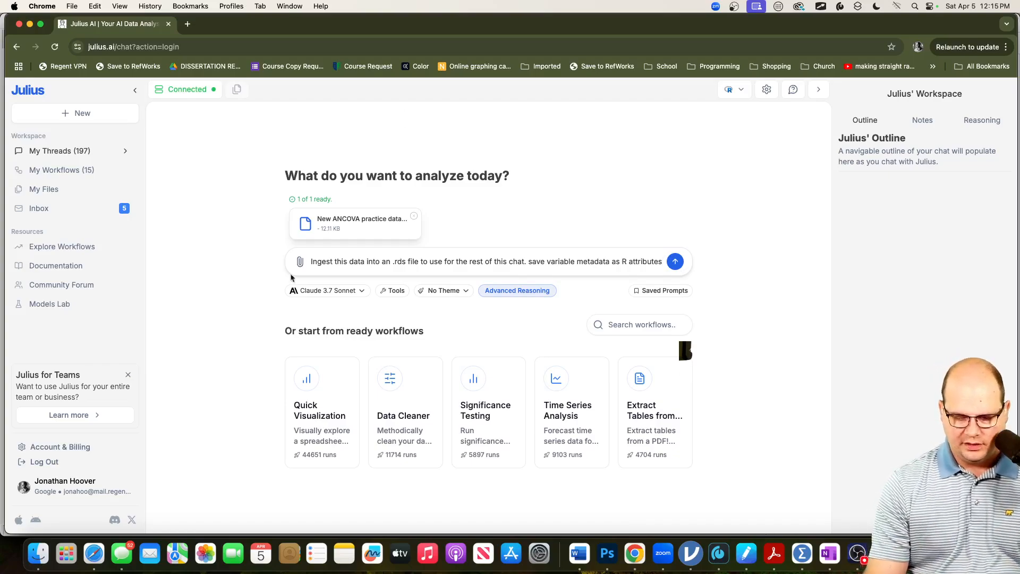
# Step: Switch to SPSS Statistics, cancel the open Univariate dialogs, and examine the variable labels and value definitions of the ANCOVA practice dataset
pyautogui.click(801, 553)
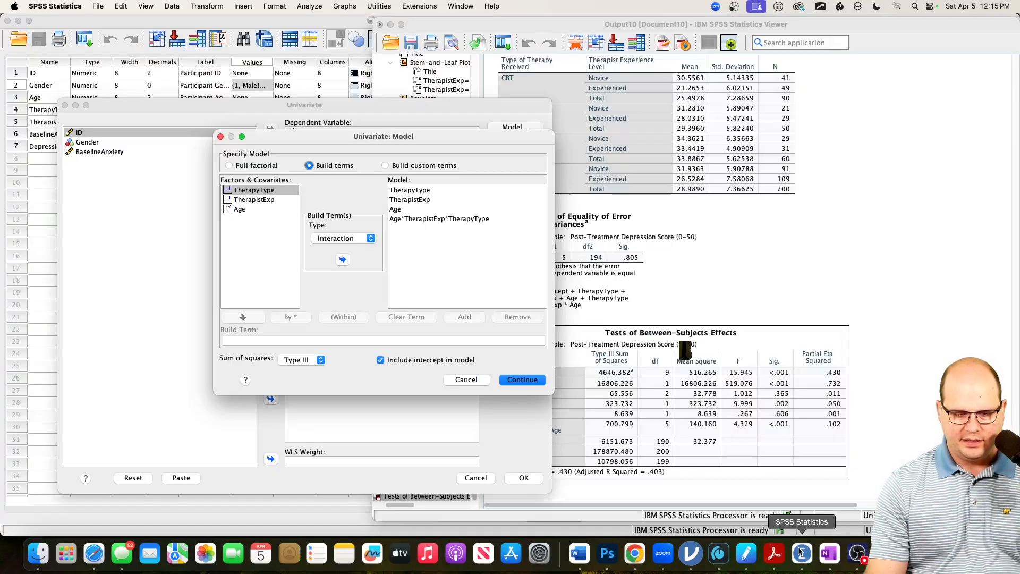
pyautogui.click(466, 379)
pyautogui.click(463, 478)
pyautogui.click(199, 234)
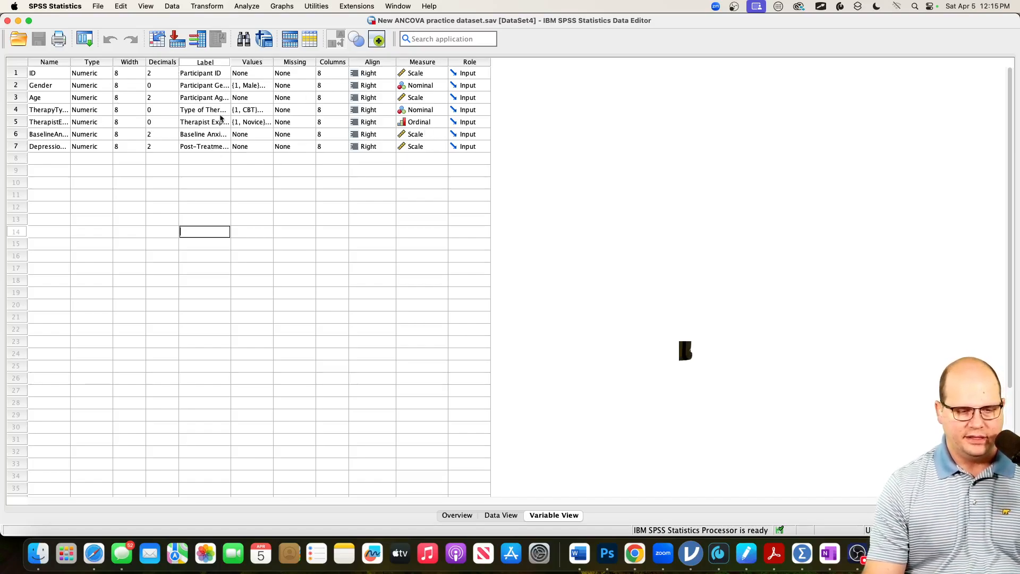
# Step: Return to Julius in Chrome, submit the data ingestion prompt, and review the variable list and data preview in the reply
pyautogui.click(636, 555)
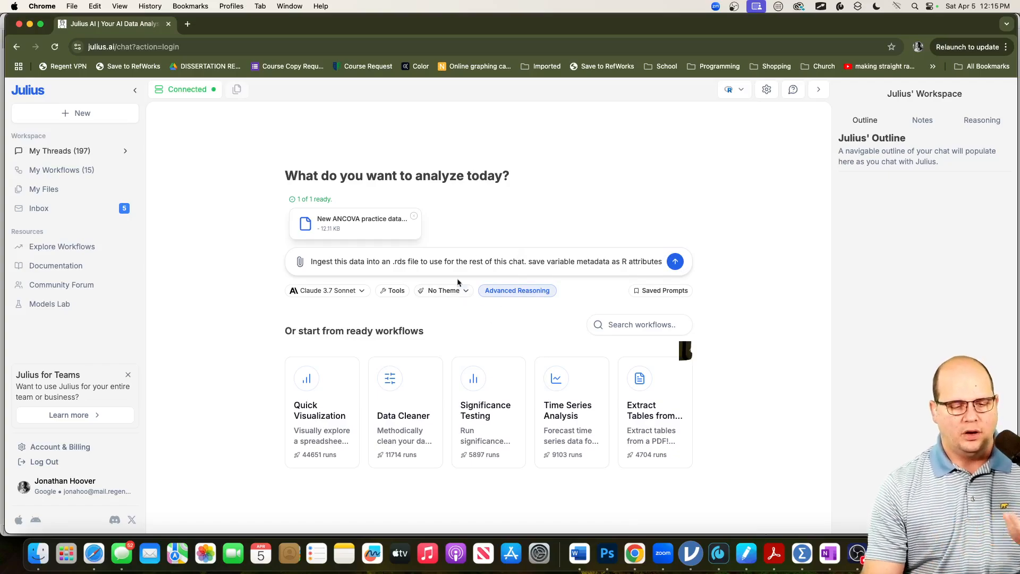
pyautogui.click(675, 261)
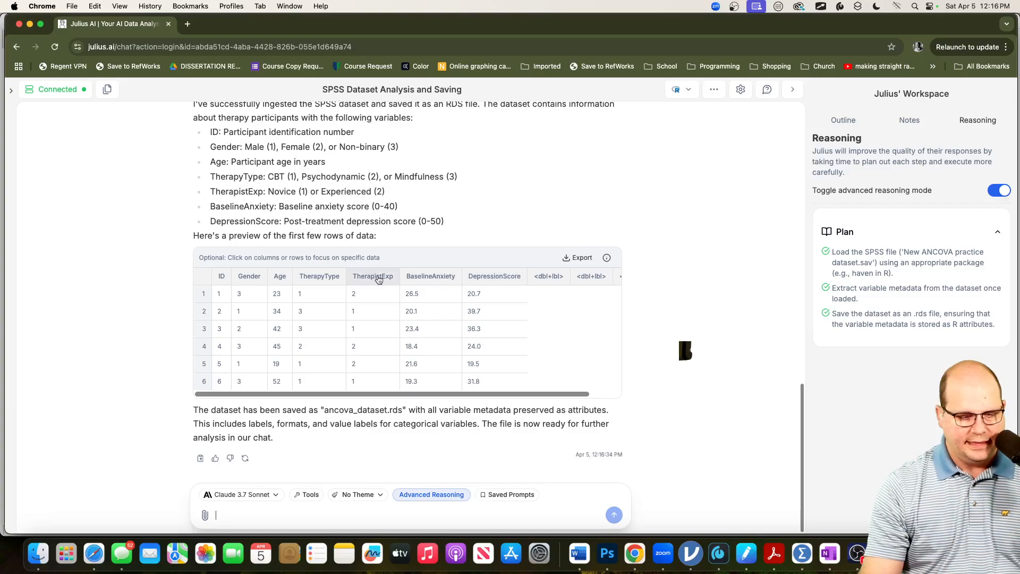
pyautogui.scroll(3, 379, 280)
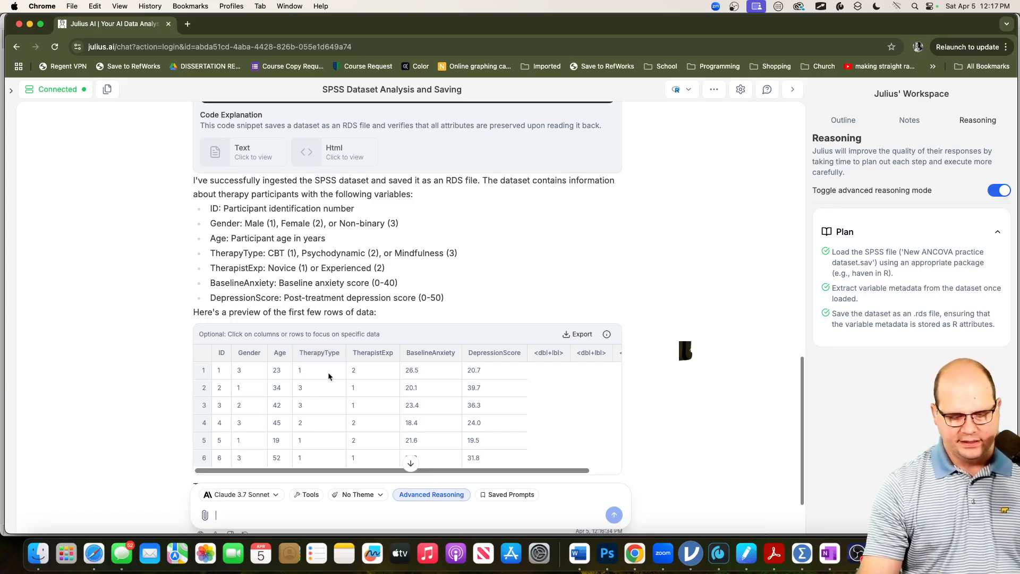
pyautogui.scroll(-1, 746, 212)
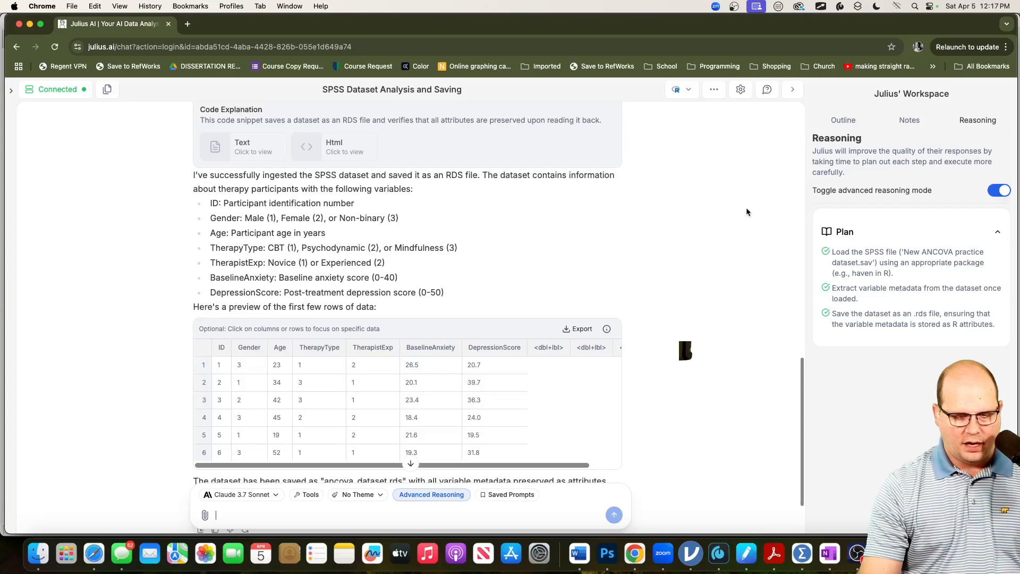
pyautogui.scroll(-3, 746, 210)
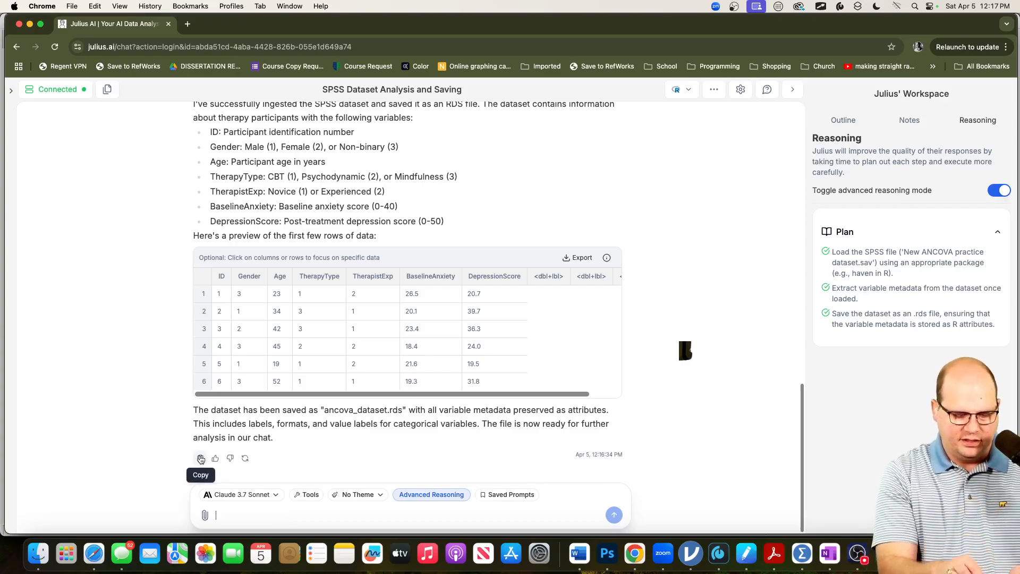
# Step: Send the message "This is my main dataset. Keep it open for this entire chat."
pyautogui.write('This is my')
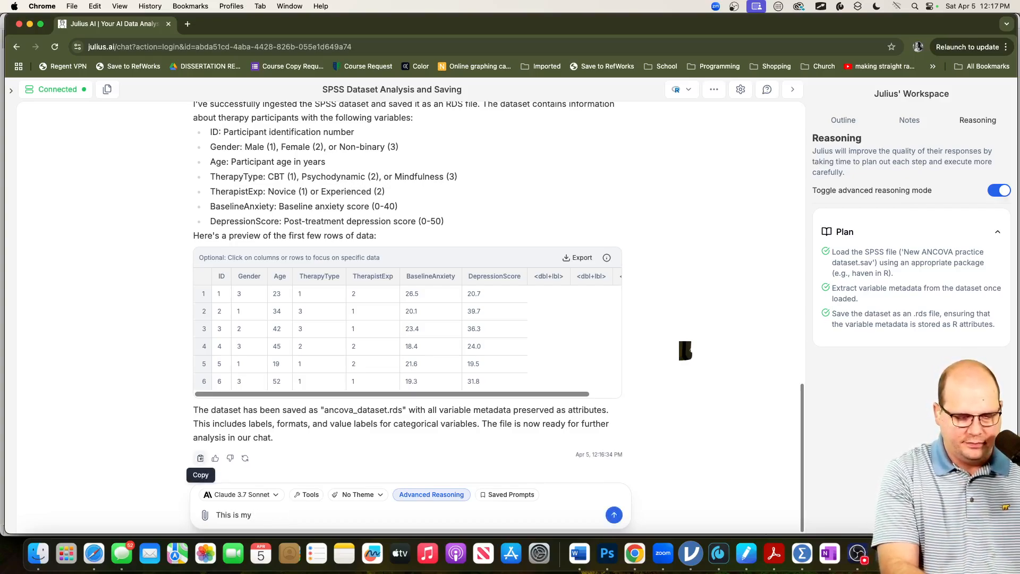
pyautogui.write(' main dataset. Keep ')
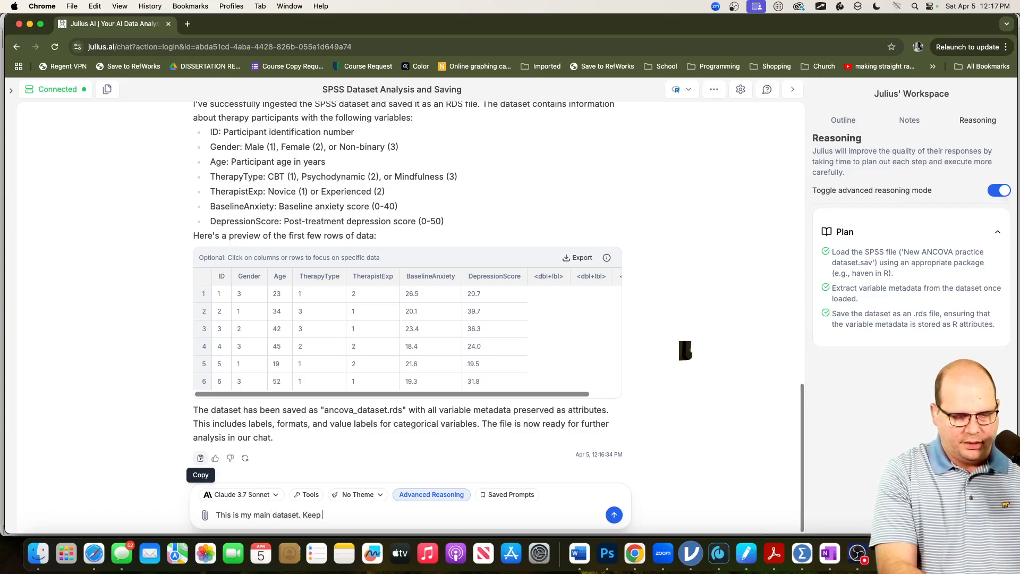
pyautogui.write('it open for th')
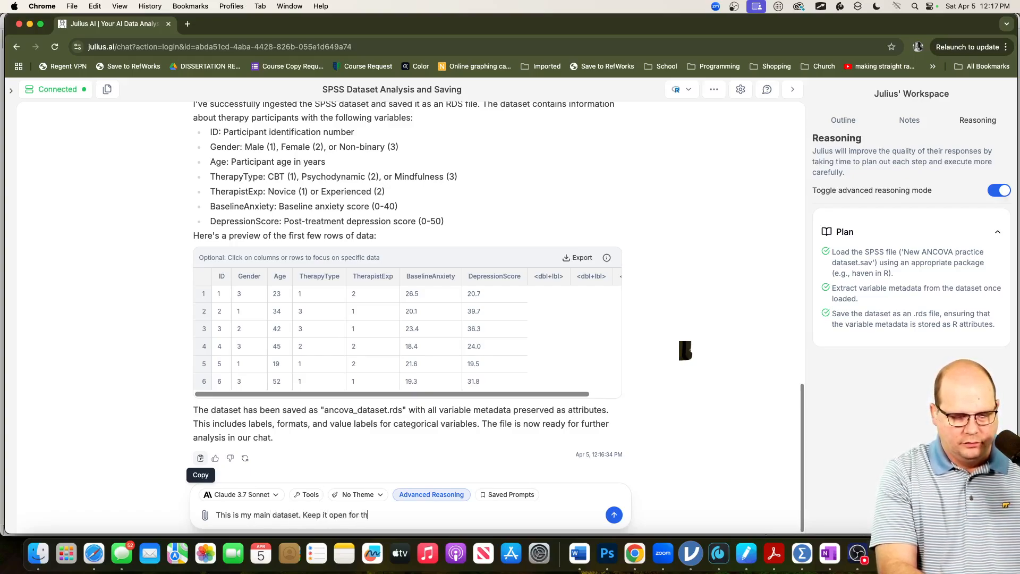
pyautogui.write('is entire chat.')
pyautogui.press('Return')
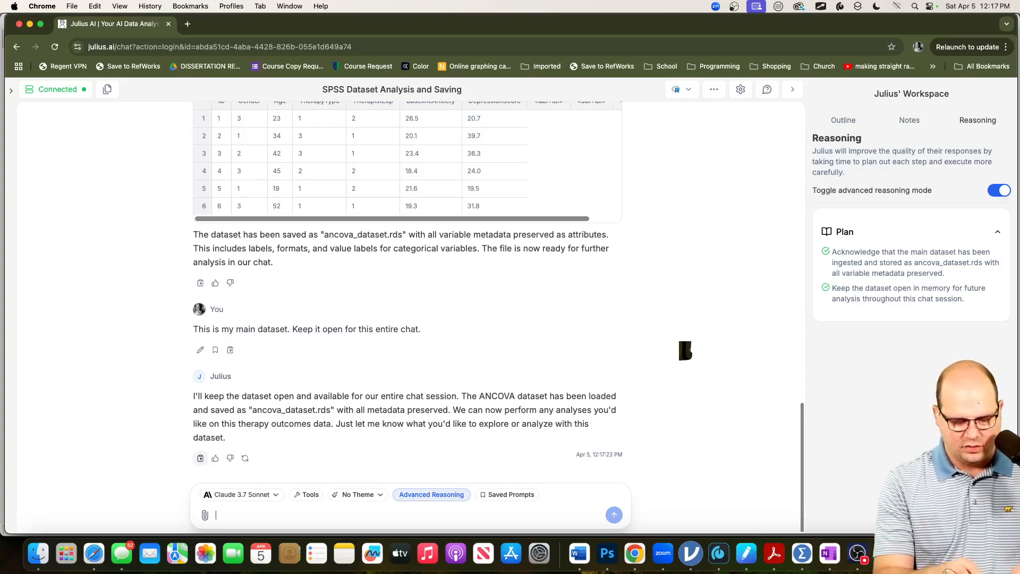
# Step: Send the request "Run a report for missing vs valid cases."
pyautogui.write('Run a report for missinv vs')
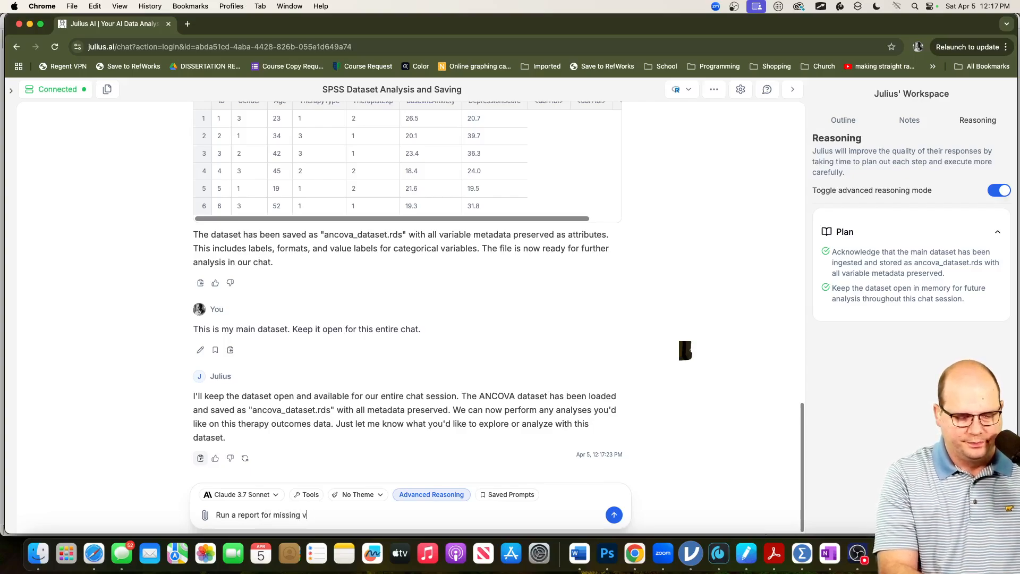
pyautogui.write('s valid cases')
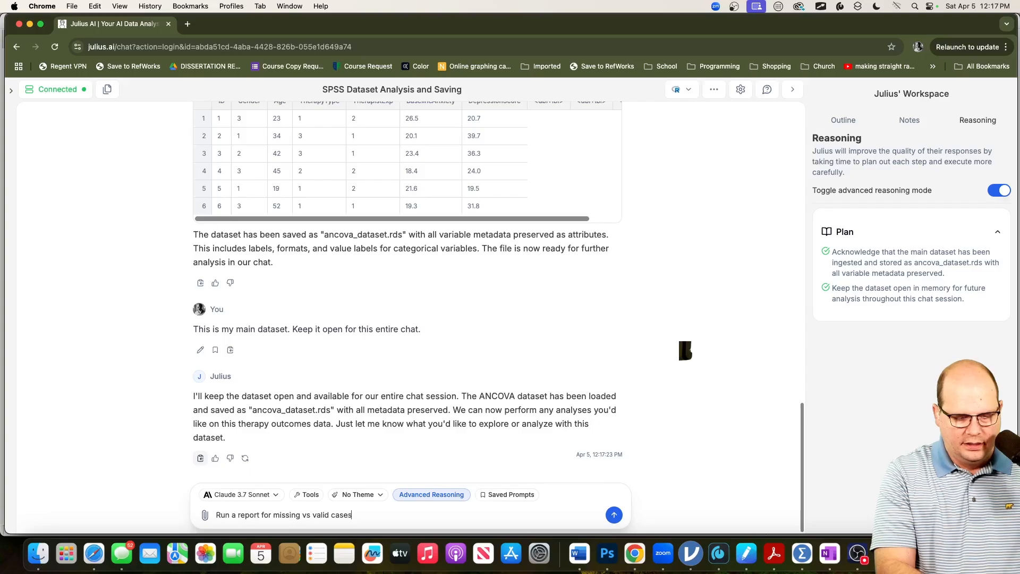
pyautogui.write('.')
pyautogui.press('Return')
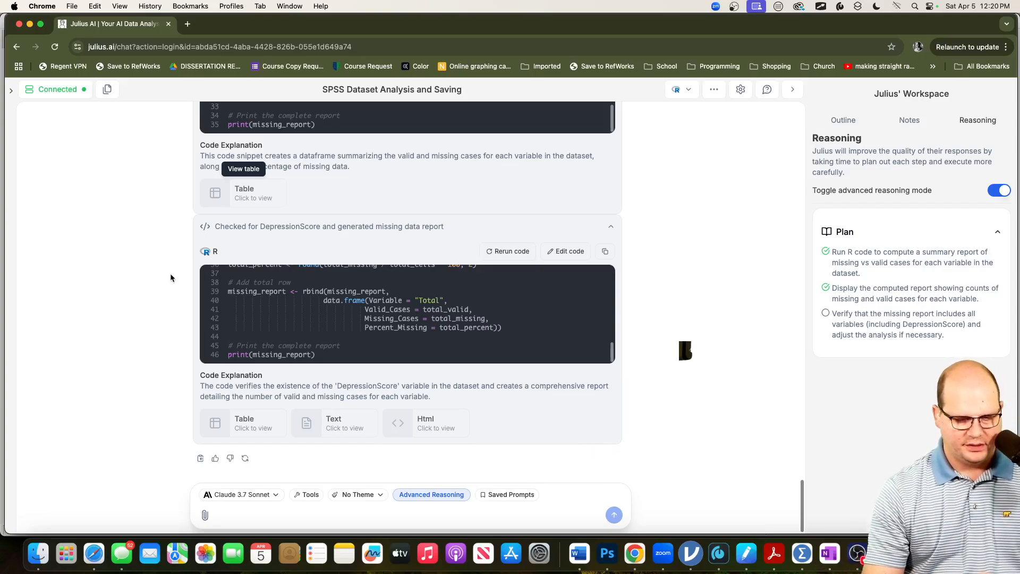
# Step: Review the R code blocks generated for the missing data report and examine the table output of valid and missing cases per variable
pyautogui.scroll(10, 597, 362)
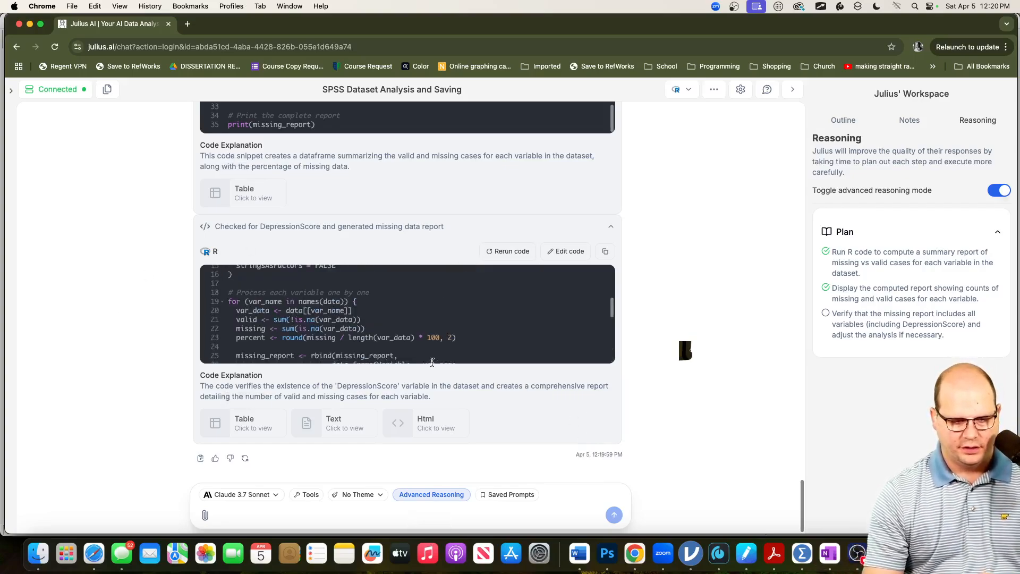
pyautogui.scroll(10, 643, 373)
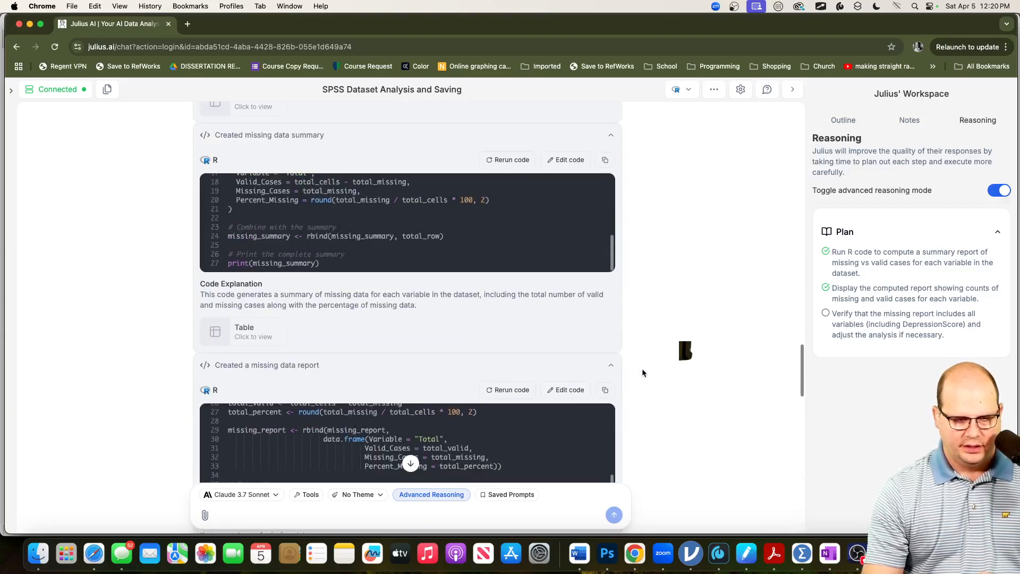
pyautogui.scroll(5, 642, 368)
pyautogui.scroll(-15, 642, 369)
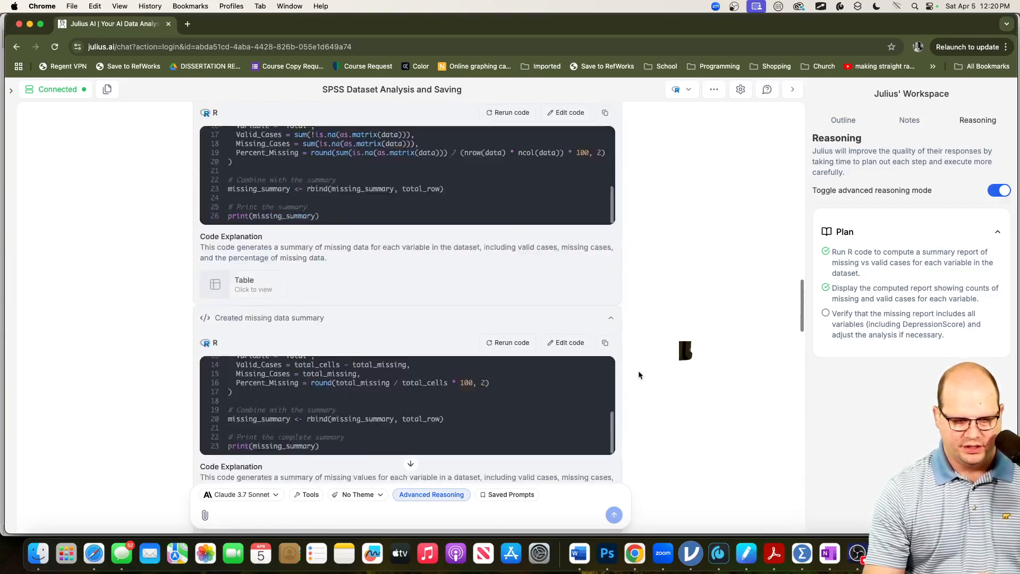
pyautogui.scroll(-2, 633, 374)
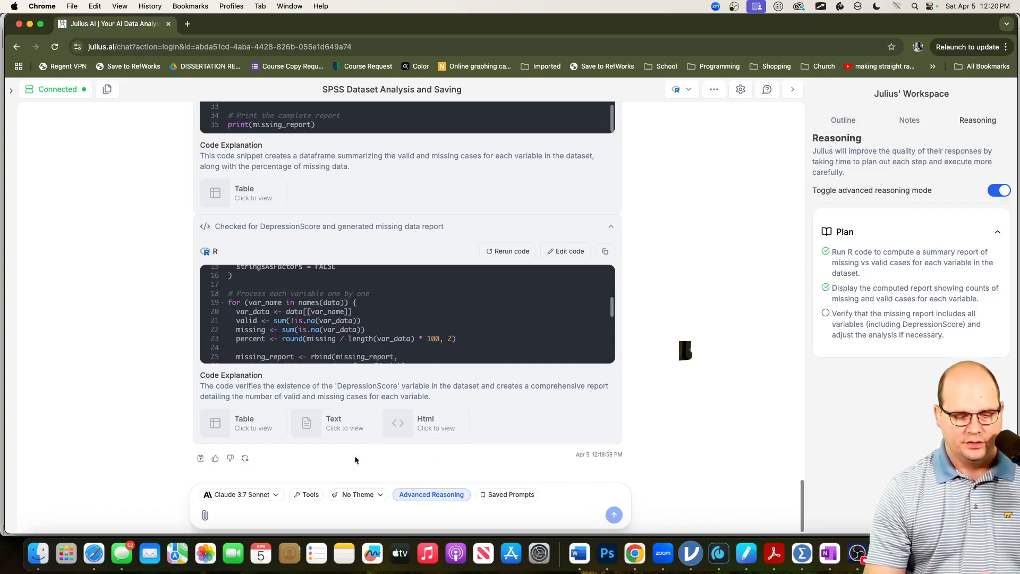
pyautogui.click(253, 423)
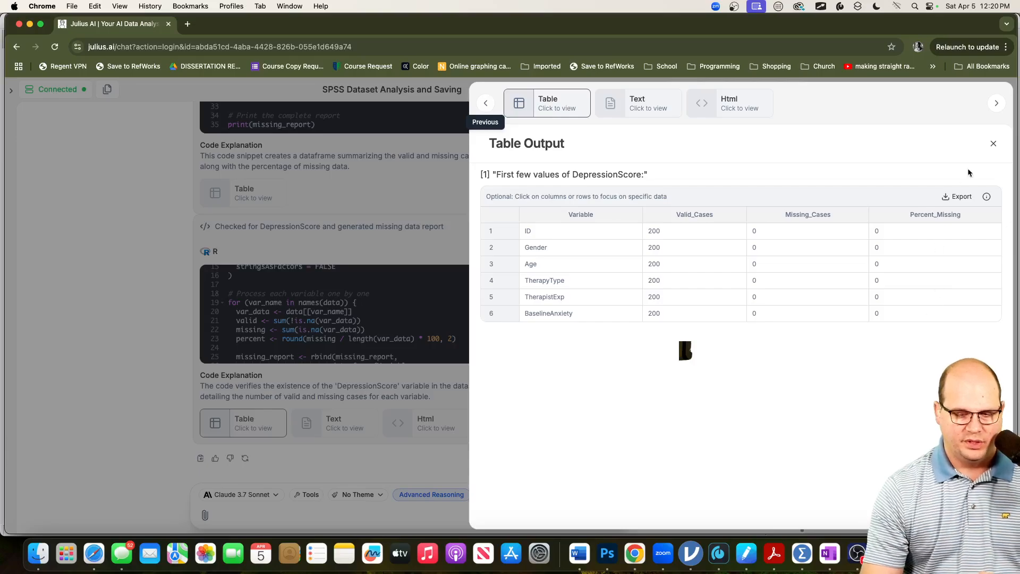
pyautogui.click(995, 142)
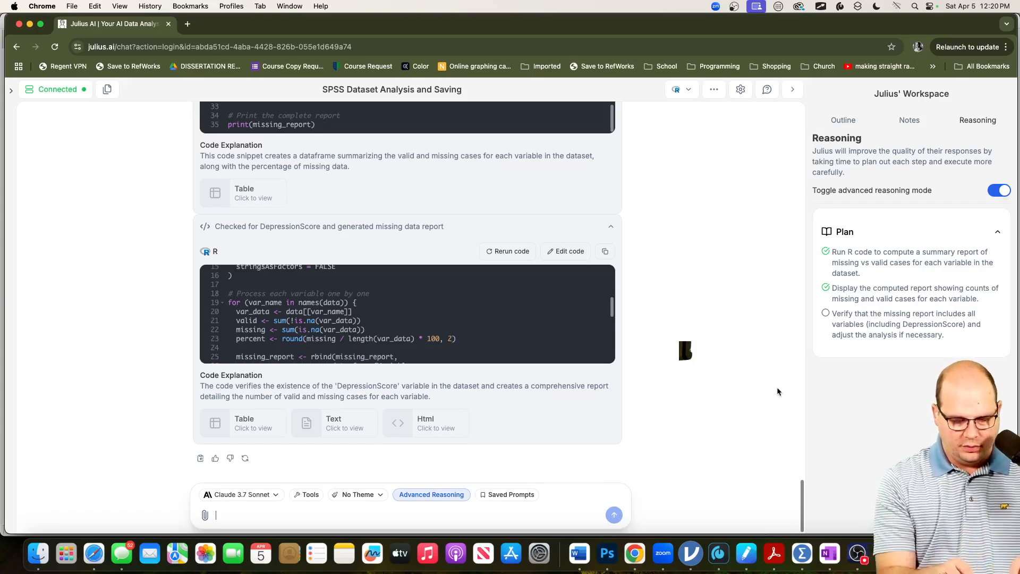
# Step: Send the request "Using SPSS-style IQR formula, check for outliers in DepressionScore first by TherapyType, then by TherapistExperience"
pyautogui.write('Using ')
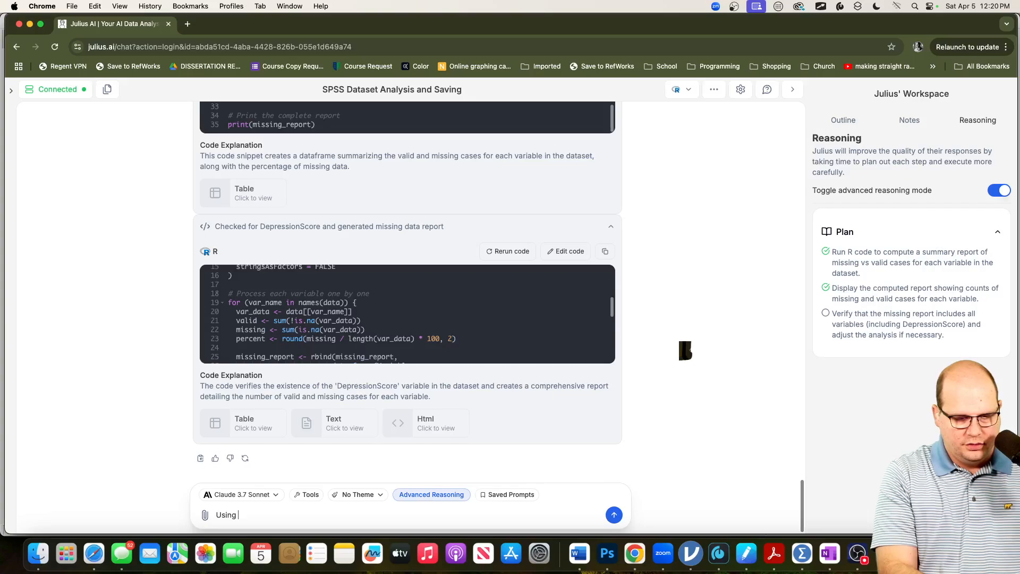
pyautogui.write('SPSS-style IQR fo')
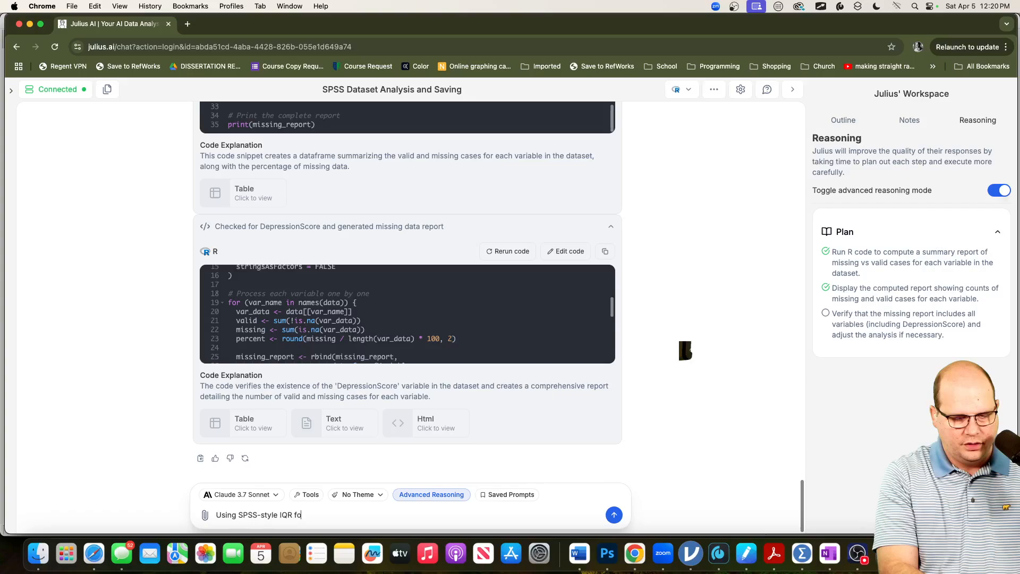
pyautogui.write('rmula')
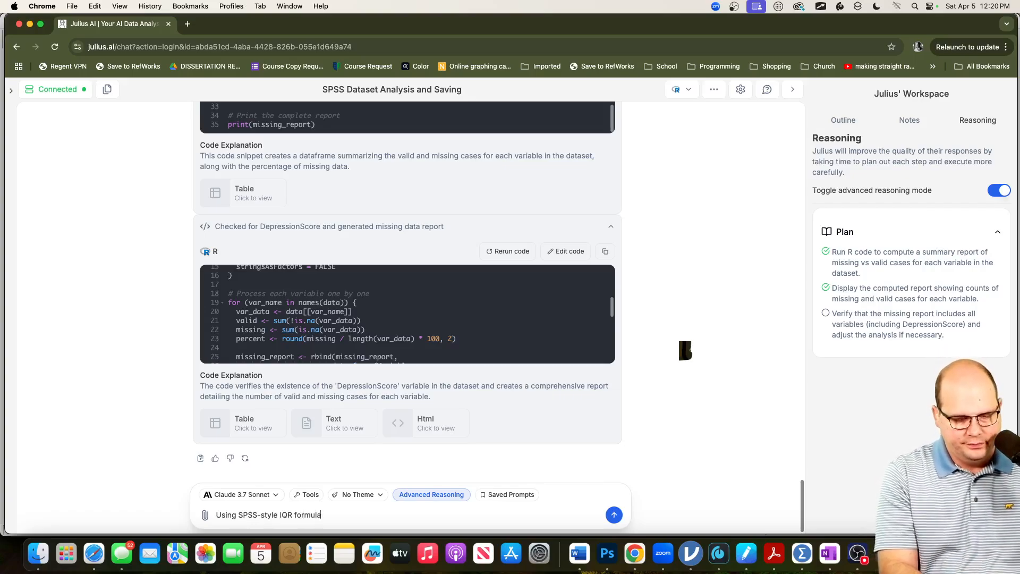
pyautogui.write(', check for un')
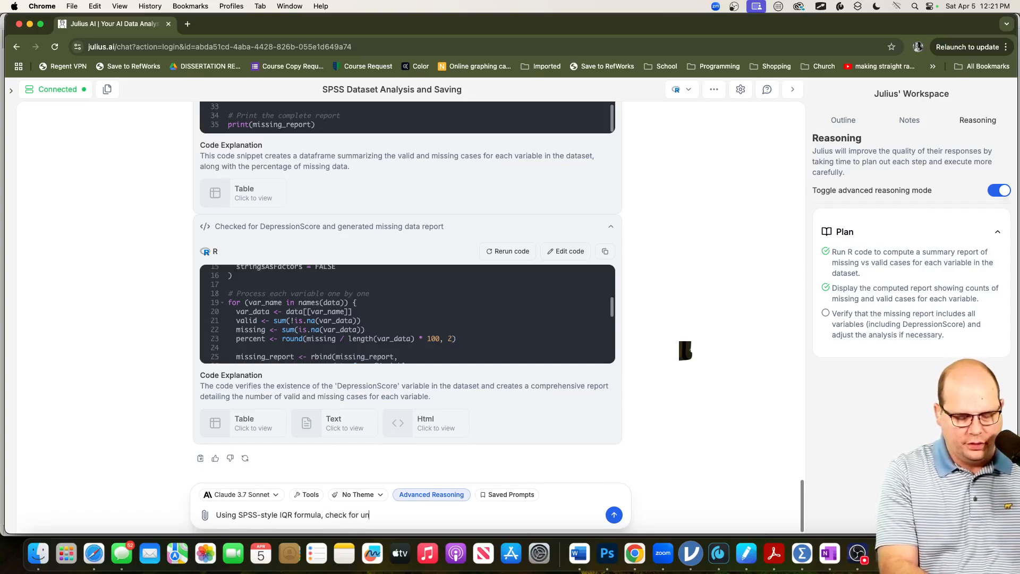
pyautogui.write('ivariate outliers on')
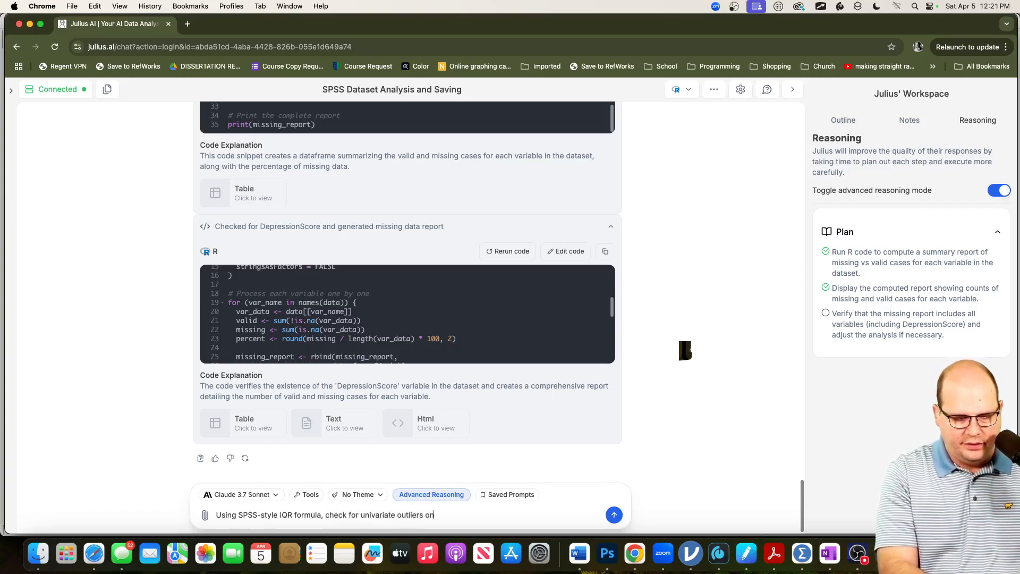
pyautogui.write(' continuous vari')
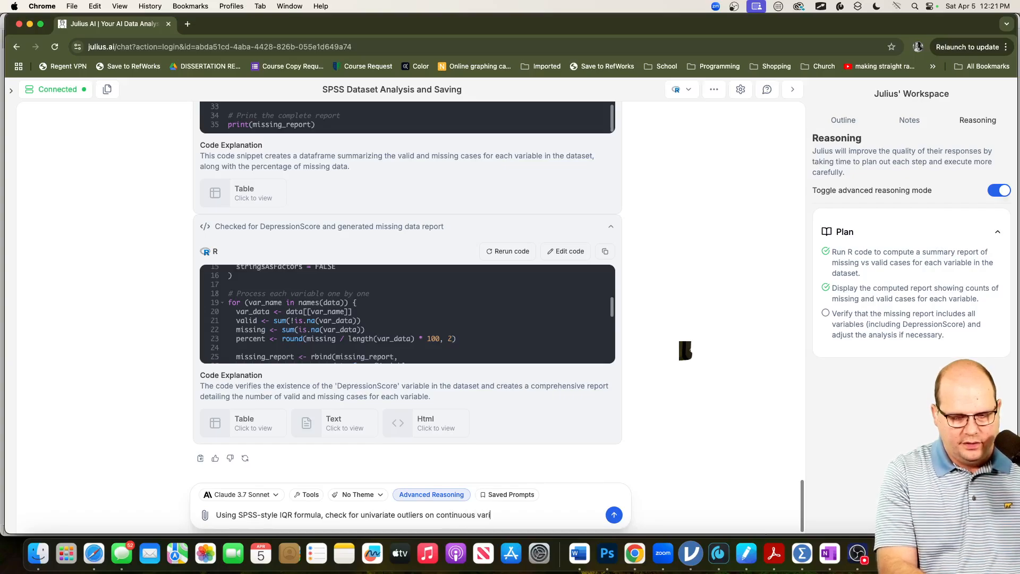
pyautogui.press('BackSpace')
pyautogui.press('BackSpace')
pyautogui.press('BackSpace')
pyautogui.press('BackSpace')
pyautogui.press('BackSpace')
pyautogui.press('BackSpace')
pyautogui.press('BackSpace')
pyautogui.press('BackSpace')
pyautogui.press('BackSpace')
pyautogui.press('BackSpace')
pyautogui.press('BackSpace')
pyautogui.press('BackSpace')
pyautogui.press('BackSpace')
pyautogui.press('BackSpace')
pyautogui.press('BackSpace')
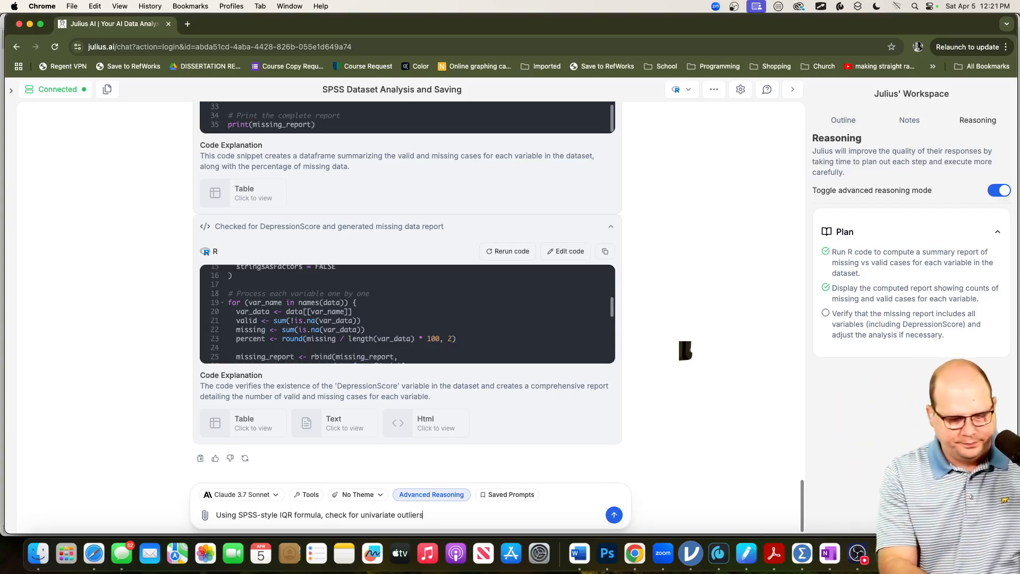
pyautogui.press('BackSpace')
pyautogui.press('BackSpace')
pyautogui.press('BackSpace')
pyautogui.press('BackSpace')
pyautogui.press('BackSpace')
pyautogui.press('BackSpace')
pyautogui.press('BackSpace')
pyautogui.press('BackSpace')
pyautogui.press('BackSpace')
pyautogui.press('BackSpace')
pyautogui.press('BackSpace')
pyautogui.press('BackSpace')
pyautogui.press('BackSpace')
pyautogui.press('BackSpace')
pyautogui.press('BackSpace')
pyautogui.press('BackSpace')
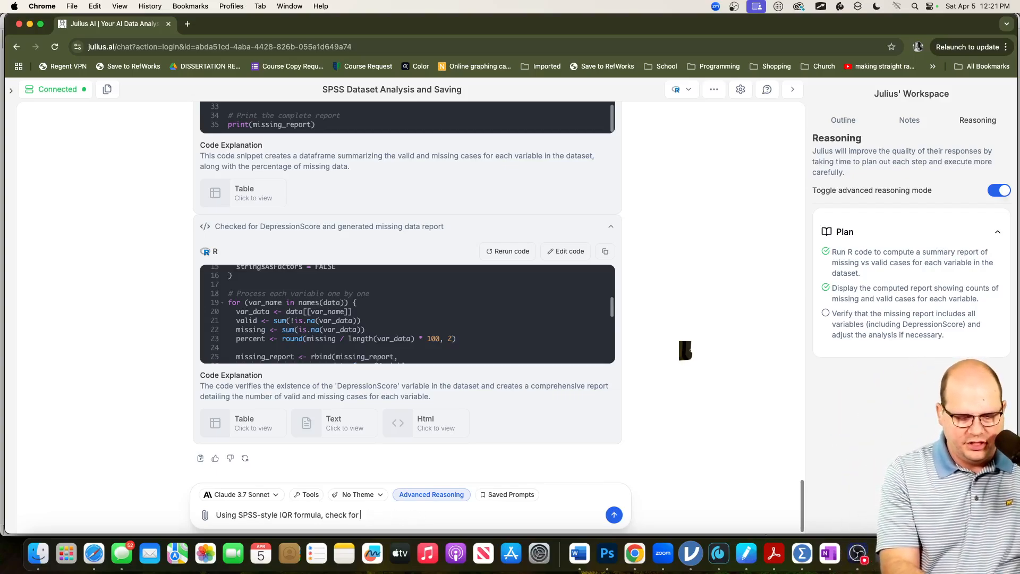
pyautogui.write('outliers ')
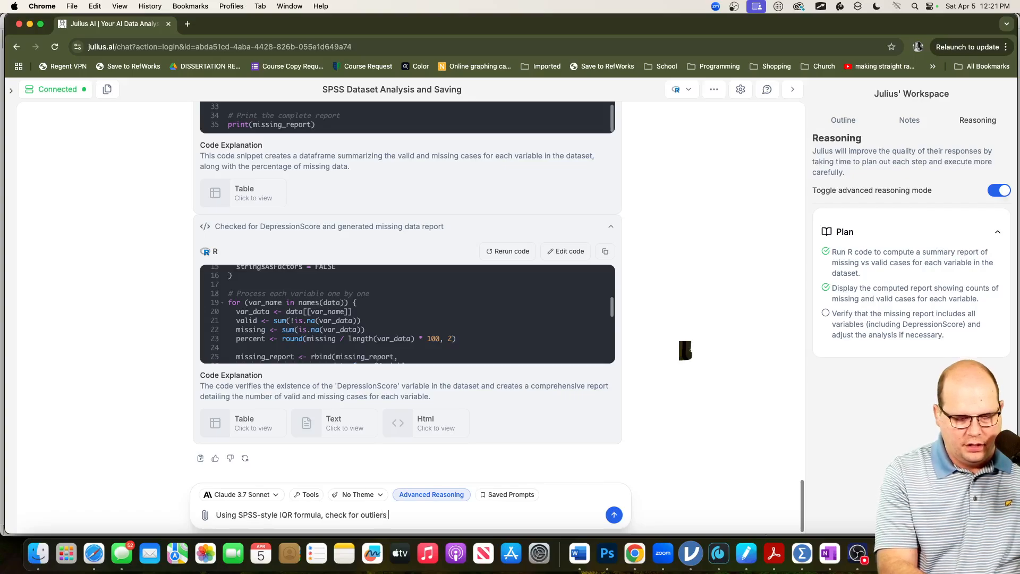
pyautogui.write('in DepressionScore')
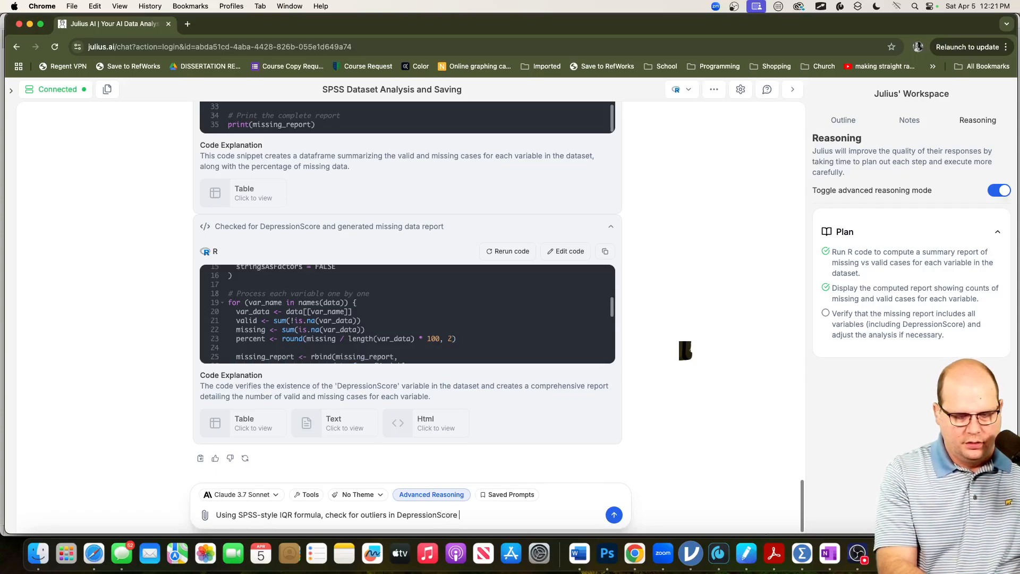
pyautogui.write(' first by TherapyT')
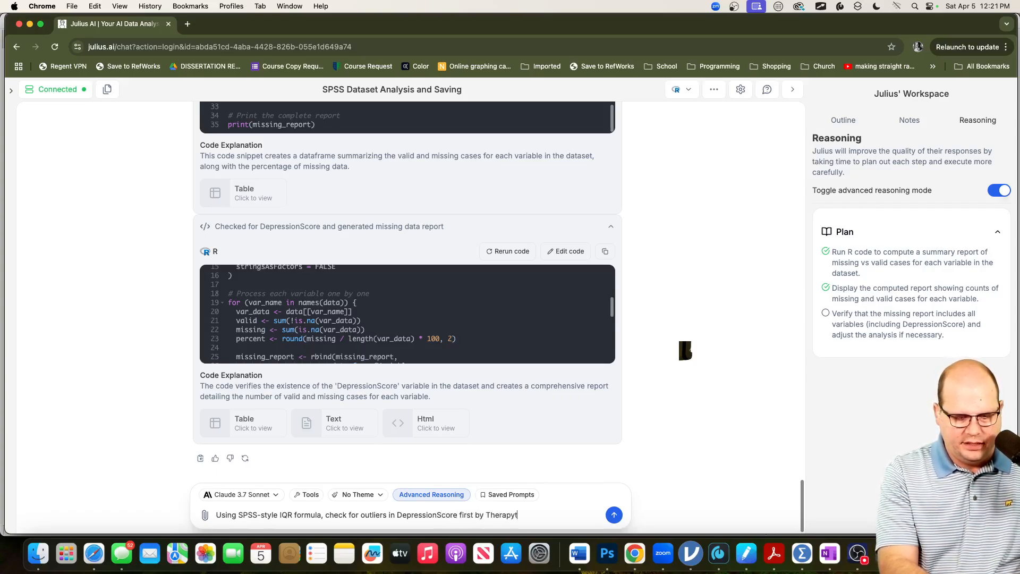
pyautogui.write('ype, then by ')
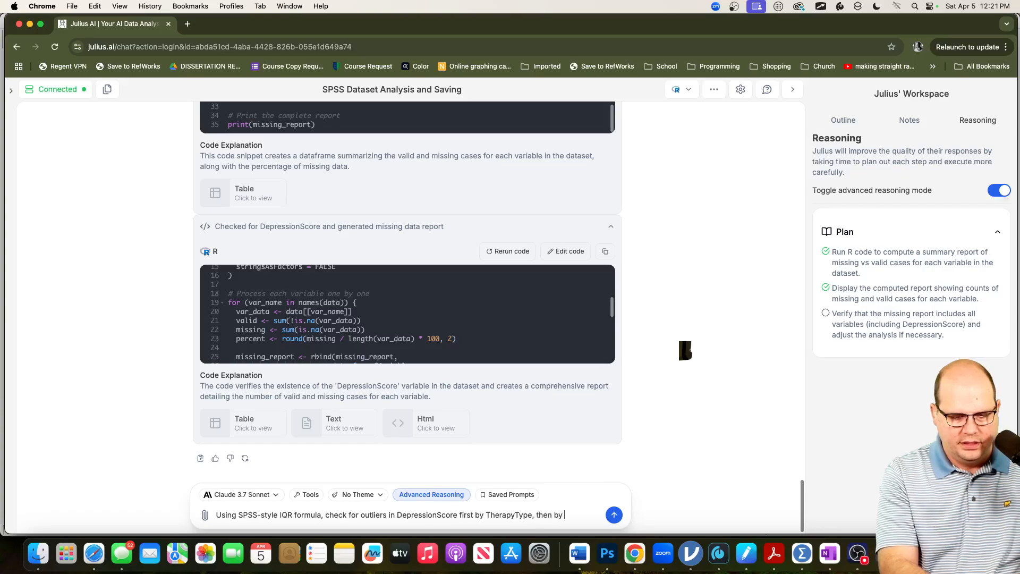
pyautogui.write('TherapistExperienc')
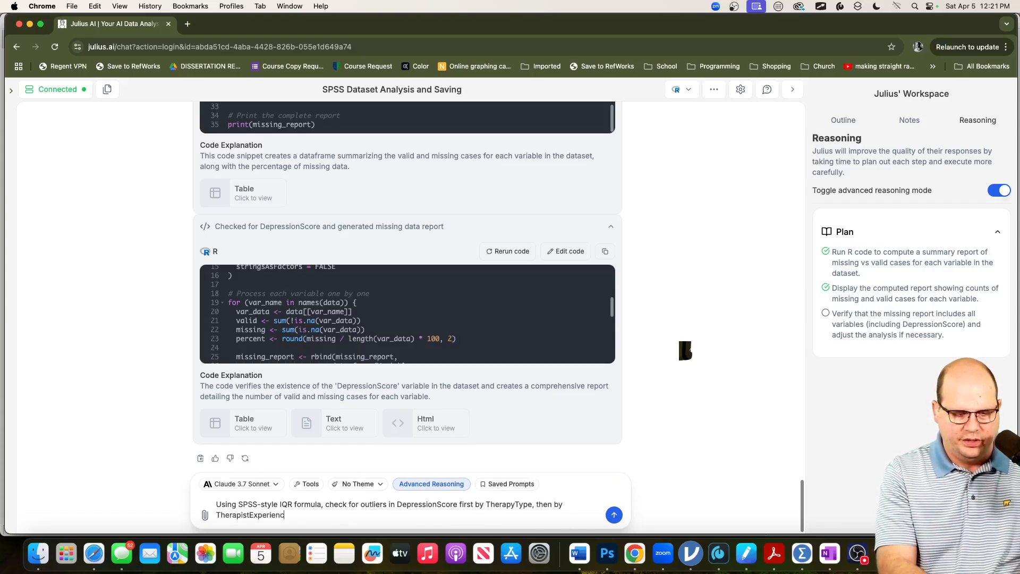
pyautogui.write('e')
pyautogui.press('Return')
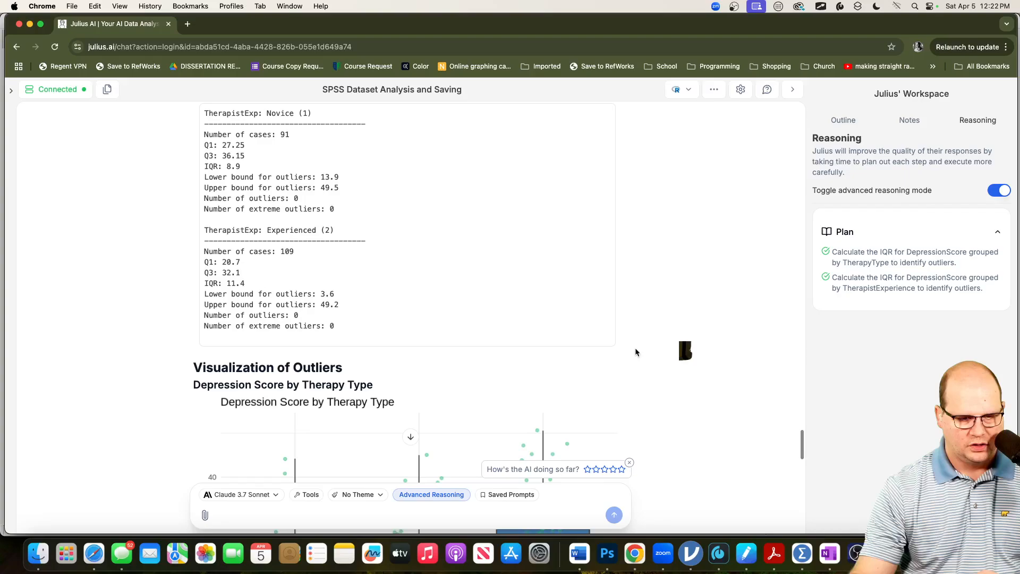
# Step: Examine the DepressionScore outlier summaries for each TherapyType and TherapistExp group, including IQR, bounds and outlier values
pyautogui.scroll(15, 636, 351)
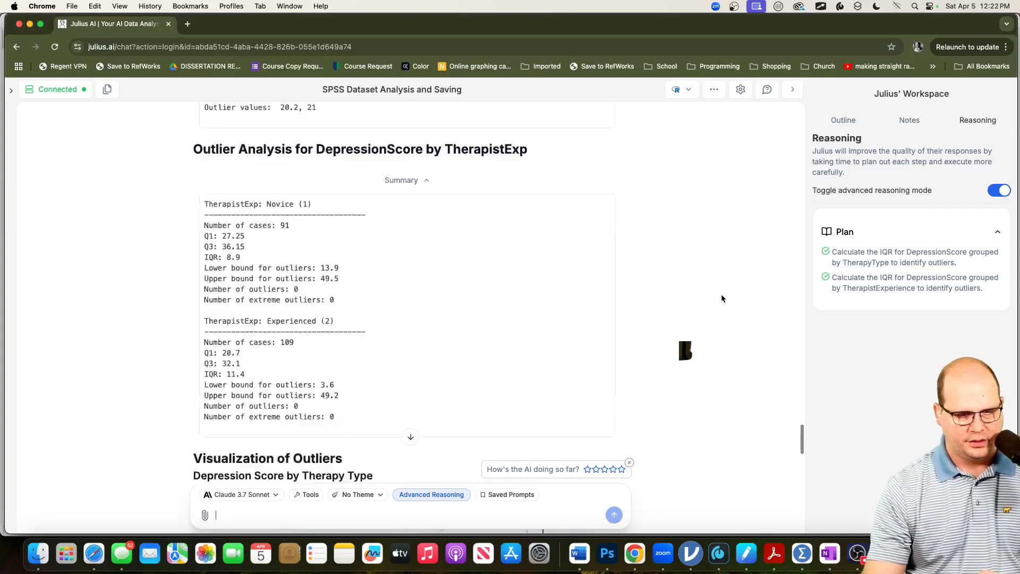
pyautogui.scroll(2, 659, 318)
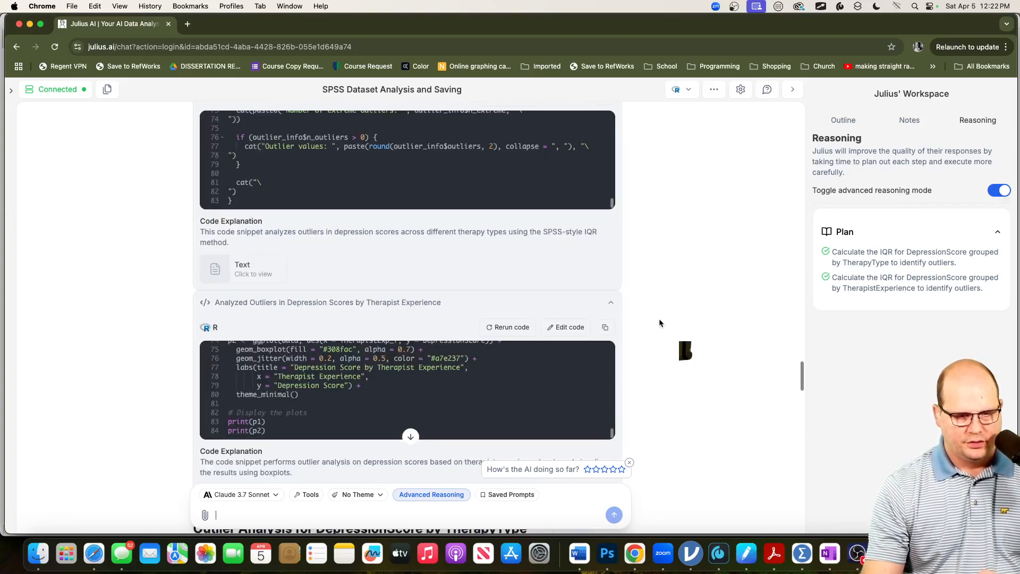
pyautogui.scroll(-8, 659, 318)
pyautogui.scroll(3, 646, 310)
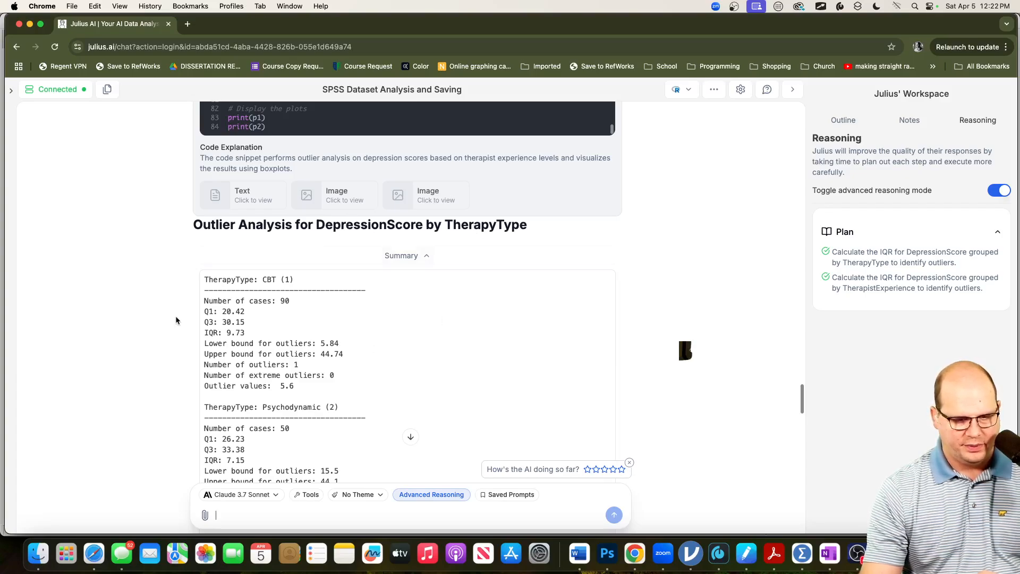
pyautogui.scroll(-3, 175, 318)
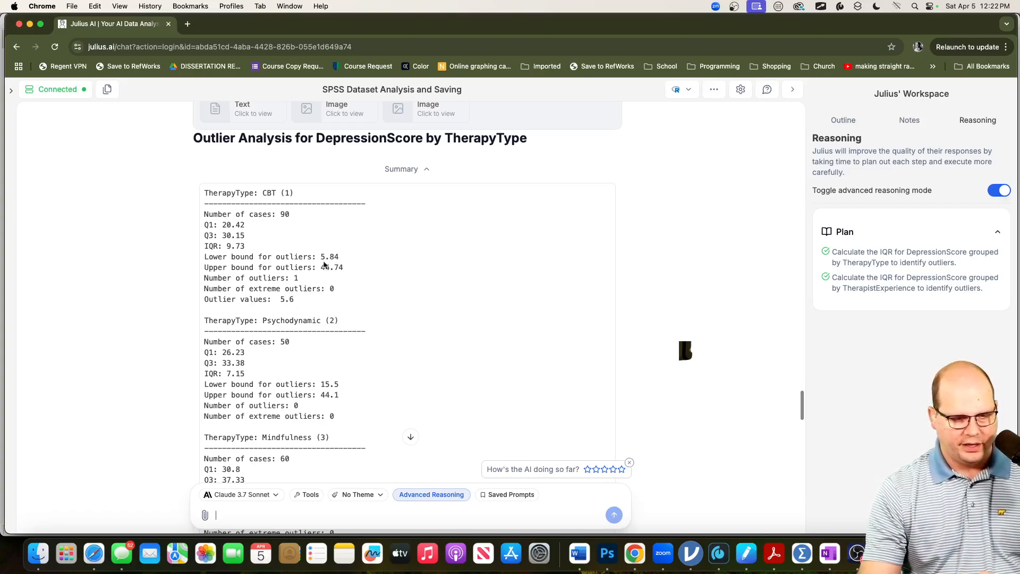
pyautogui.scroll(-3, 407, 343)
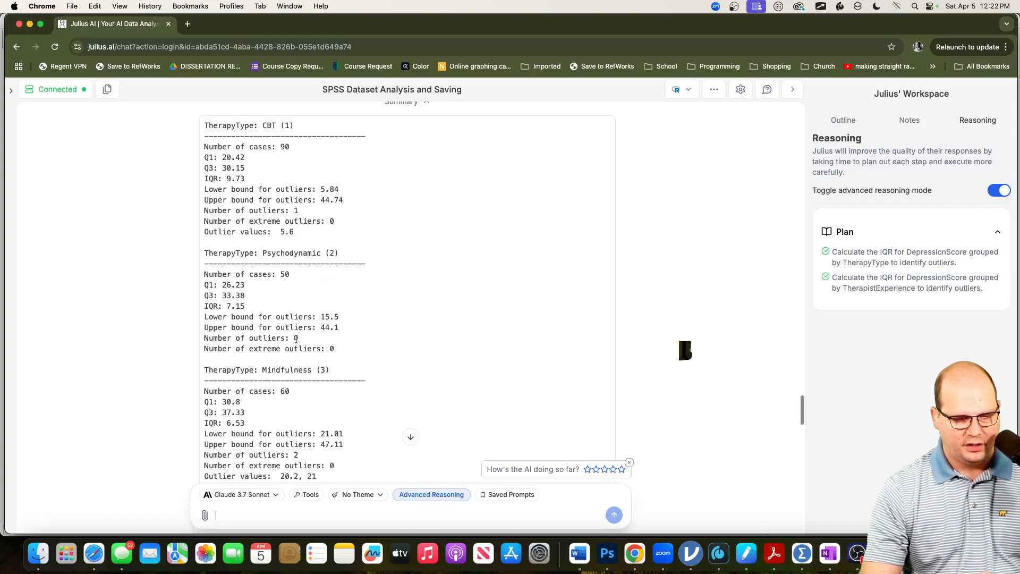
pyautogui.scroll(-5, 297, 335)
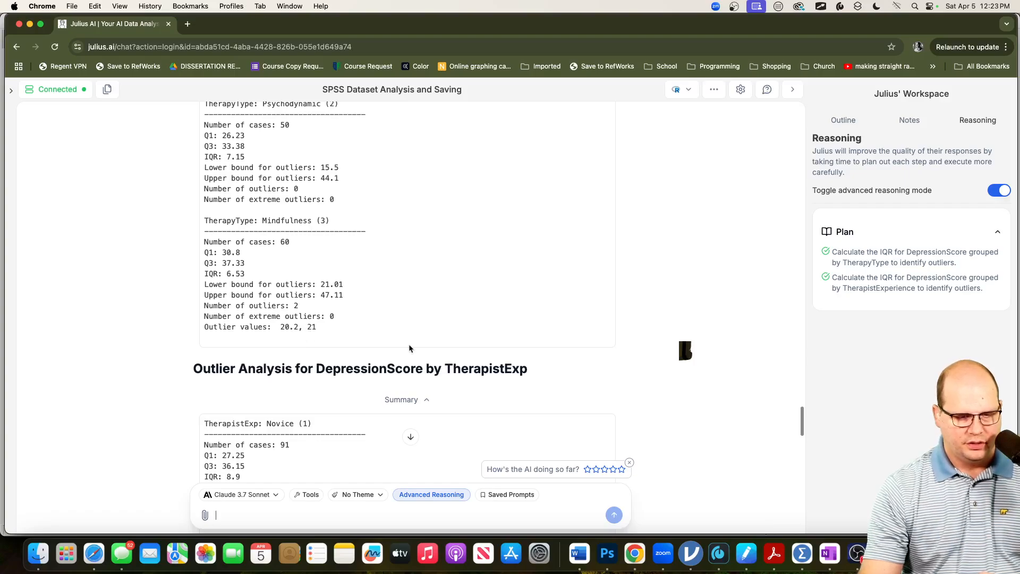
pyautogui.scroll(-2, 119, 285)
pyautogui.scroll(-1, 120, 285)
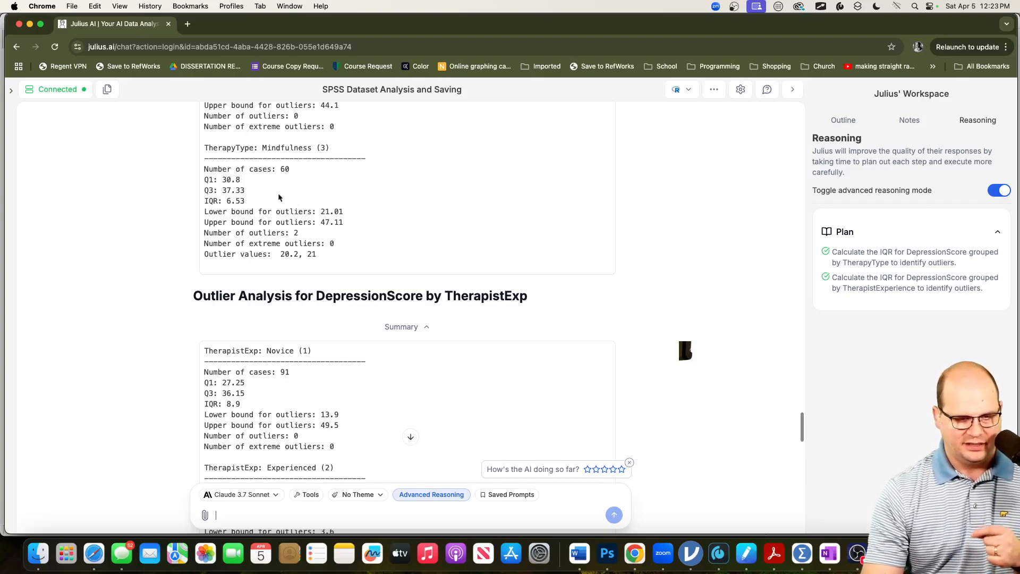
pyautogui.scroll(-5, 169, 251)
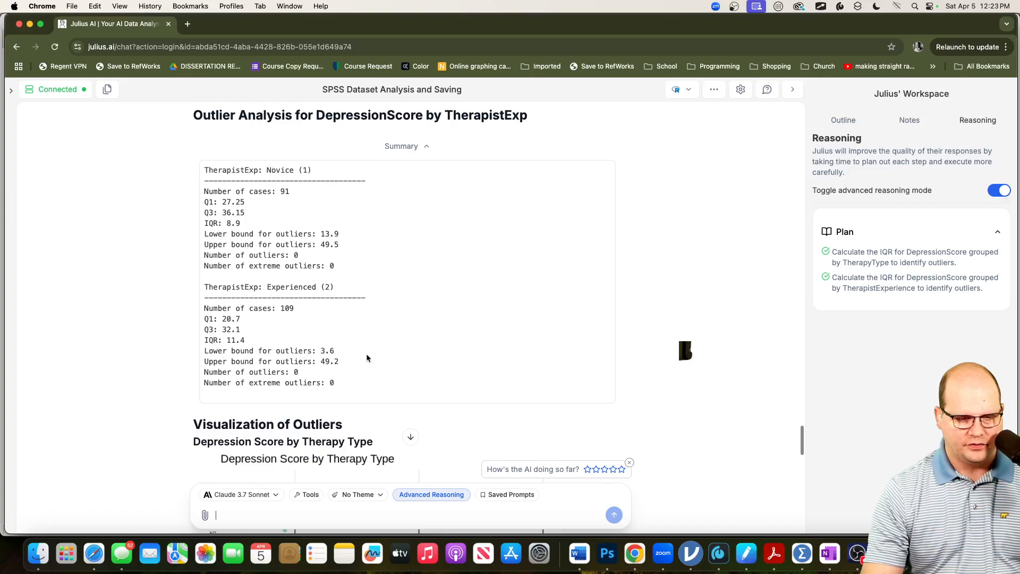
pyautogui.scroll(-1, 367, 358)
# Step: Examine the depression score boxplots by therapy type and therapist experience, and read the written outlier findings
pyautogui.scroll(-5, 395, 335)
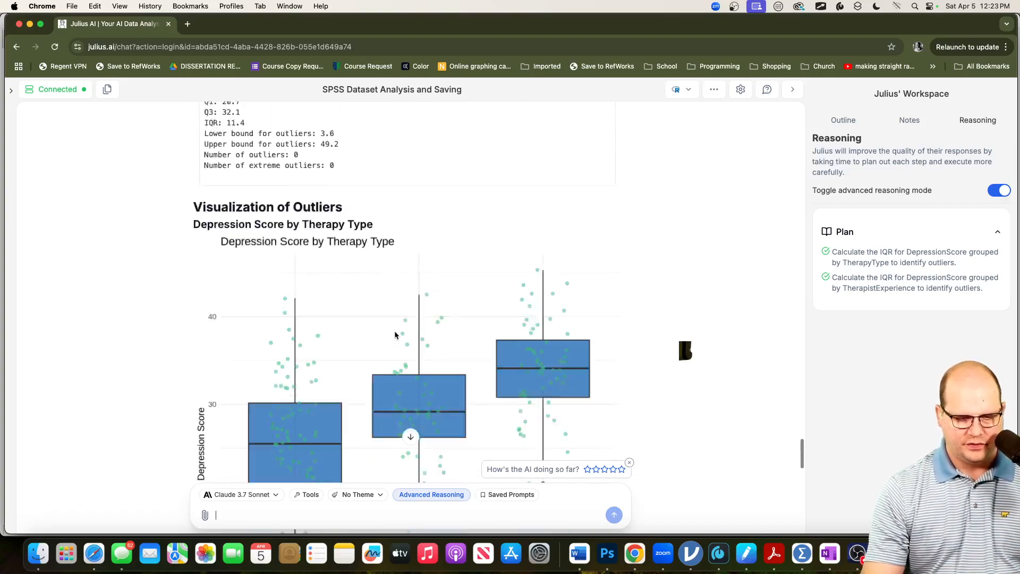
pyautogui.scroll(-6, 395, 335)
pyautogui.scroll(4, 433, 334)
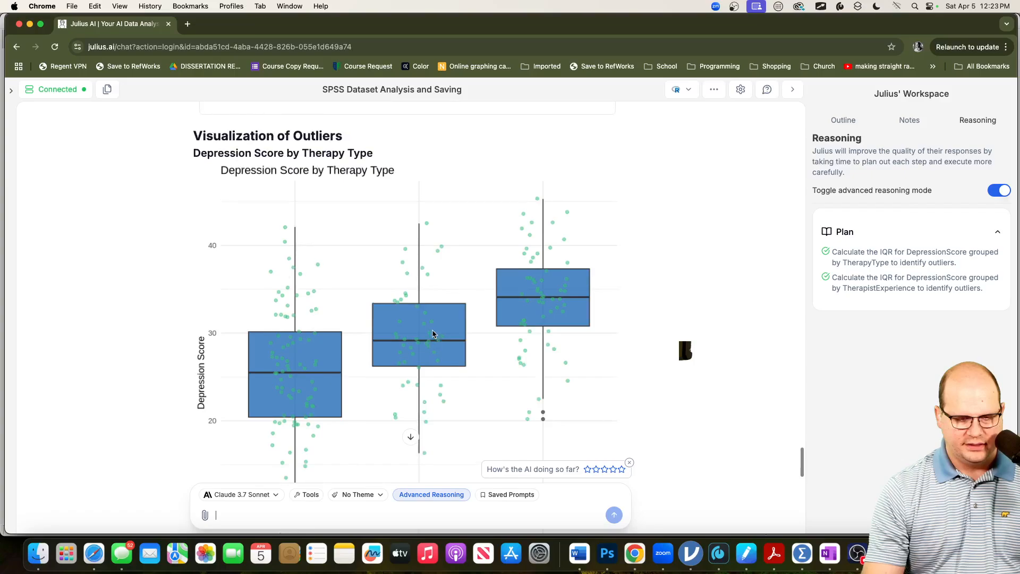
pyautogui.scroll(-1, 540, 362)
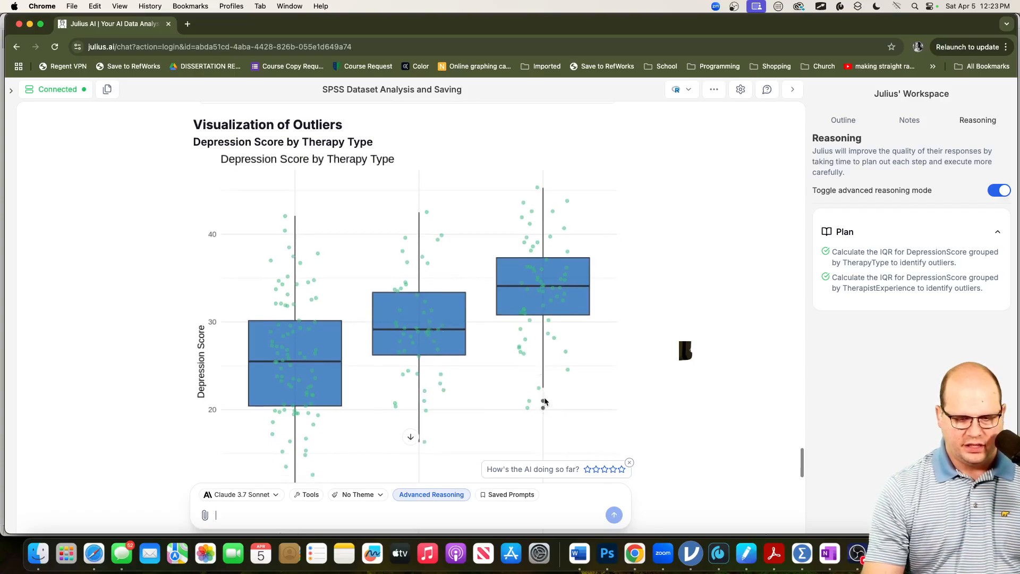
pyautogui.scroll(-4, 545, 402)
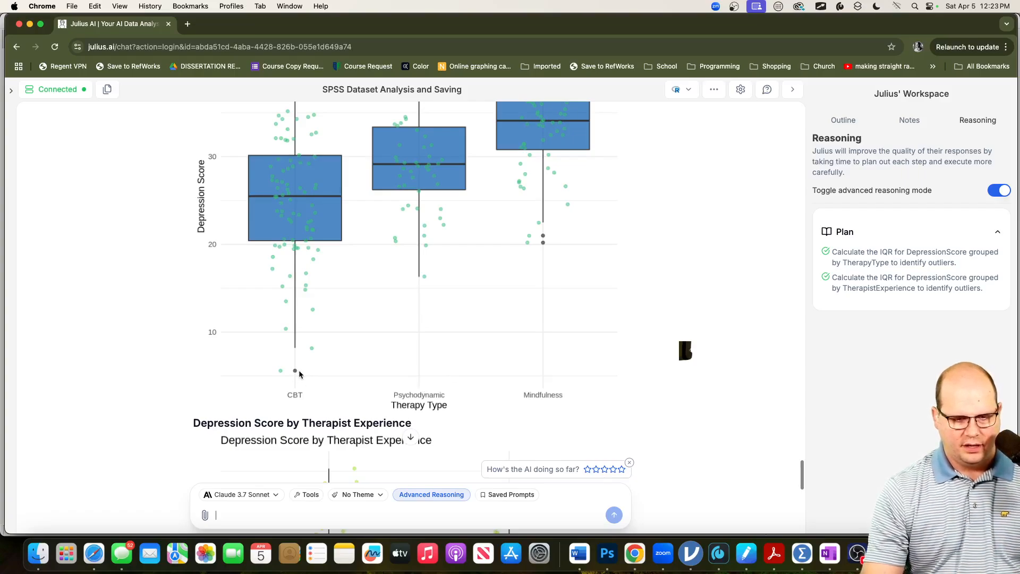
pyautogui.scroll(-10, 172, 341)
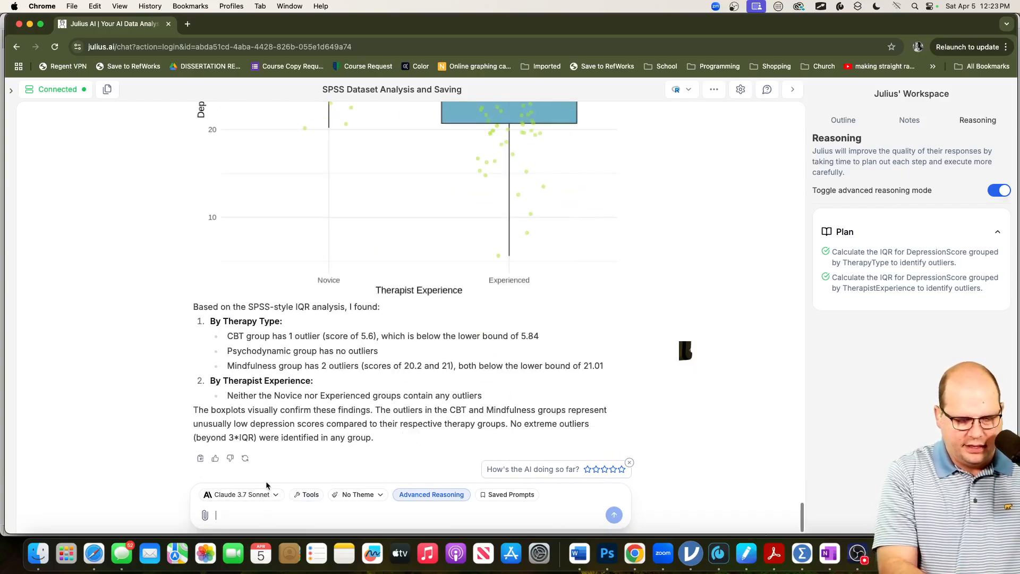
# Step: Begin a new request with the line "Check univariate skew for continuous variables."
pyautogui.write('Check u')
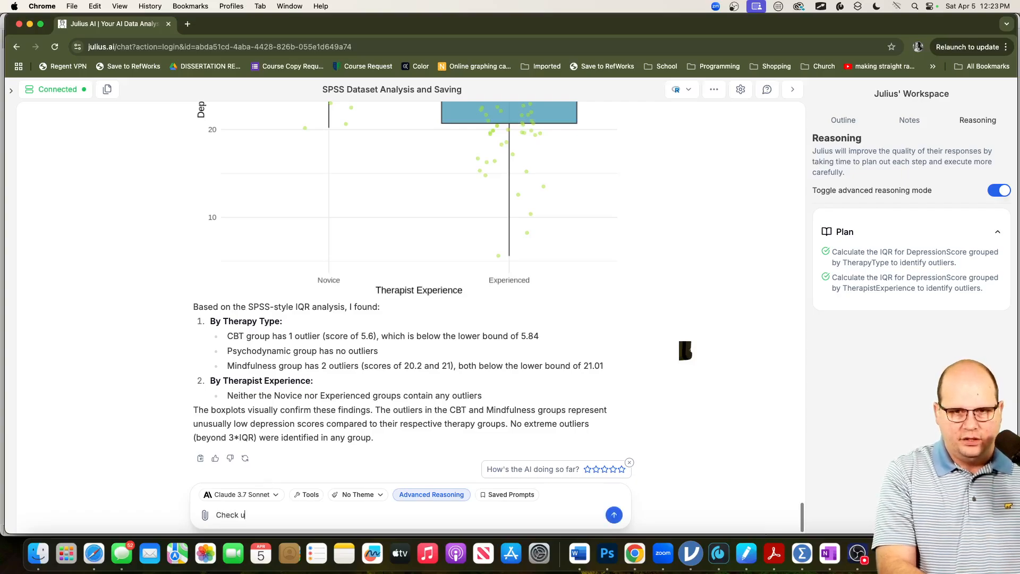
pyautogui.write('nivariate skew for co')
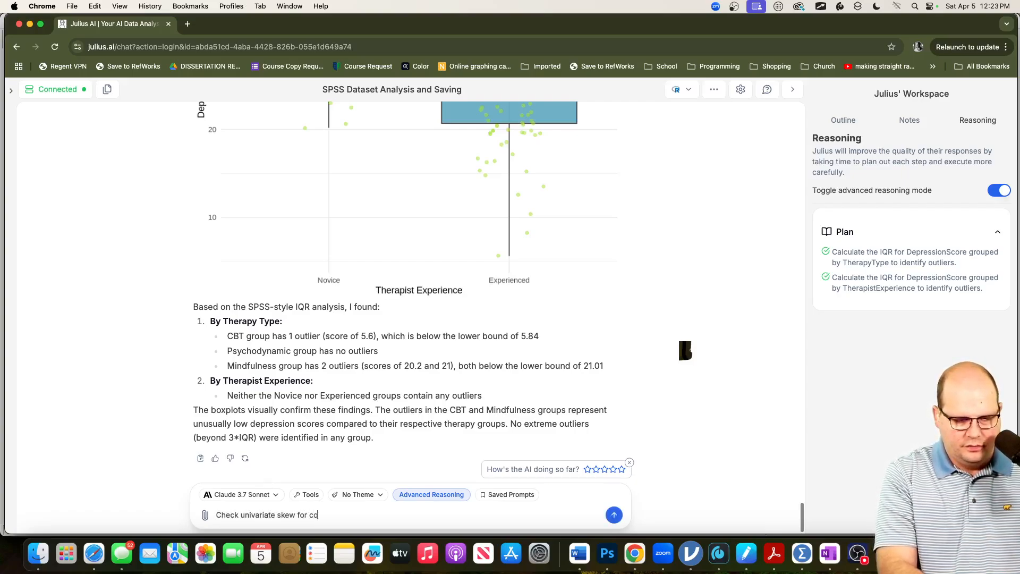
pyautogui.write('ntinuous variables')
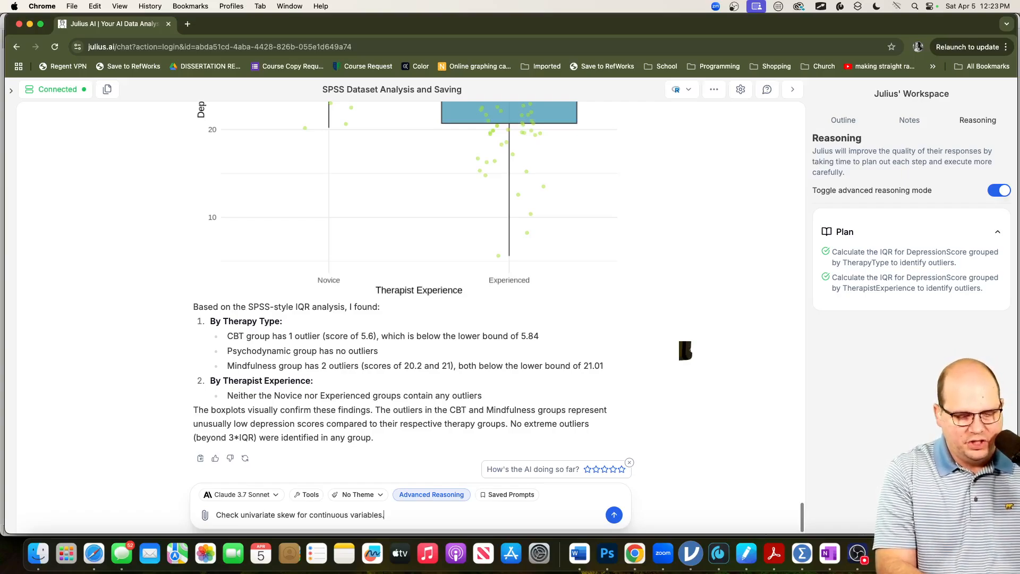
pyautogui.write('.')
pyautogui.hotkey('shift', 'Return')
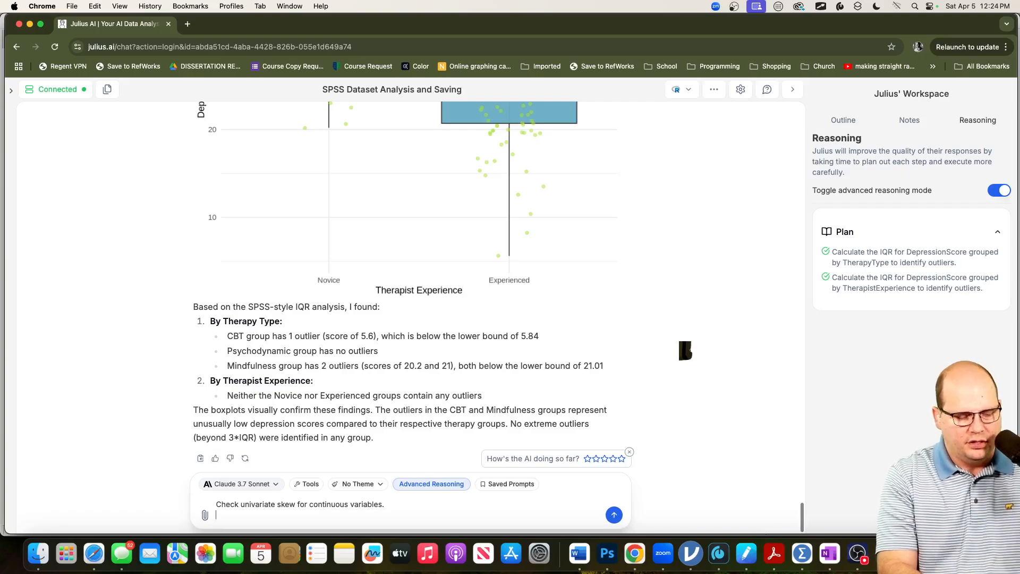
# Step: Add "Then, check skew for DepressionScore, first by TherapyType, then by TherapistExperience" on a new line and send the request
pyautogui.write('Then, check')
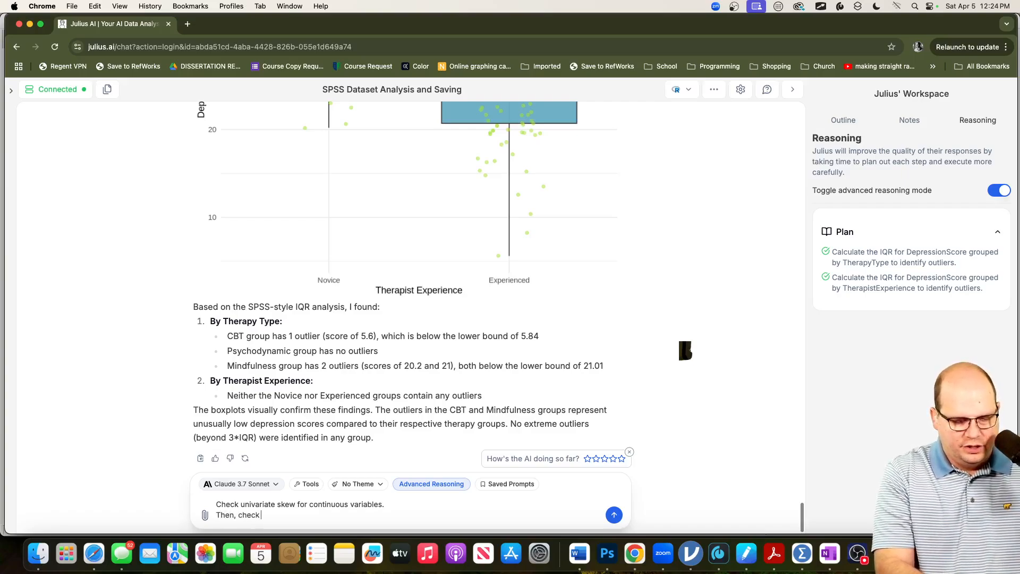
pyautogui.write(' skew for Depressio')
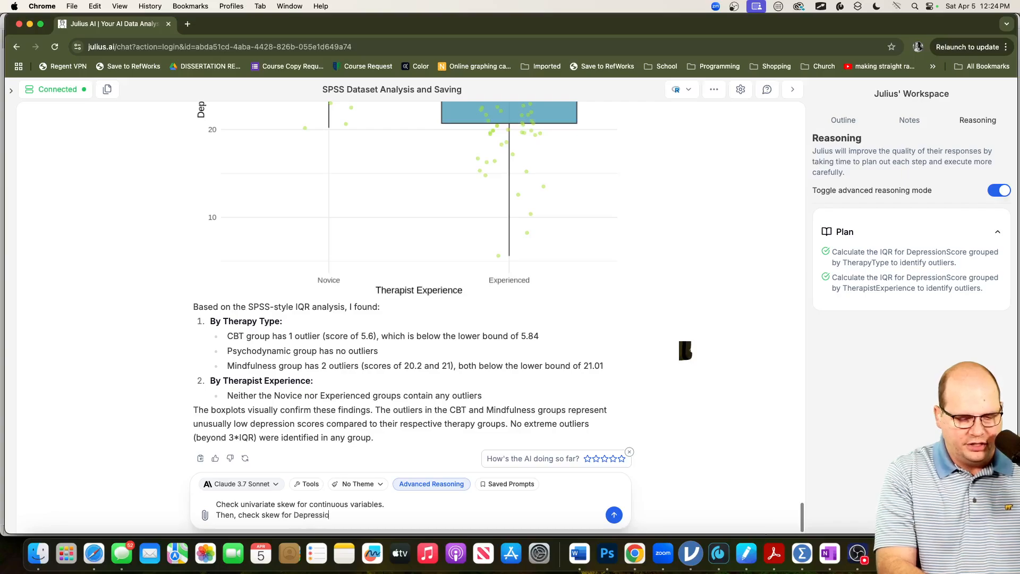
pyautogui.write('nScore ')
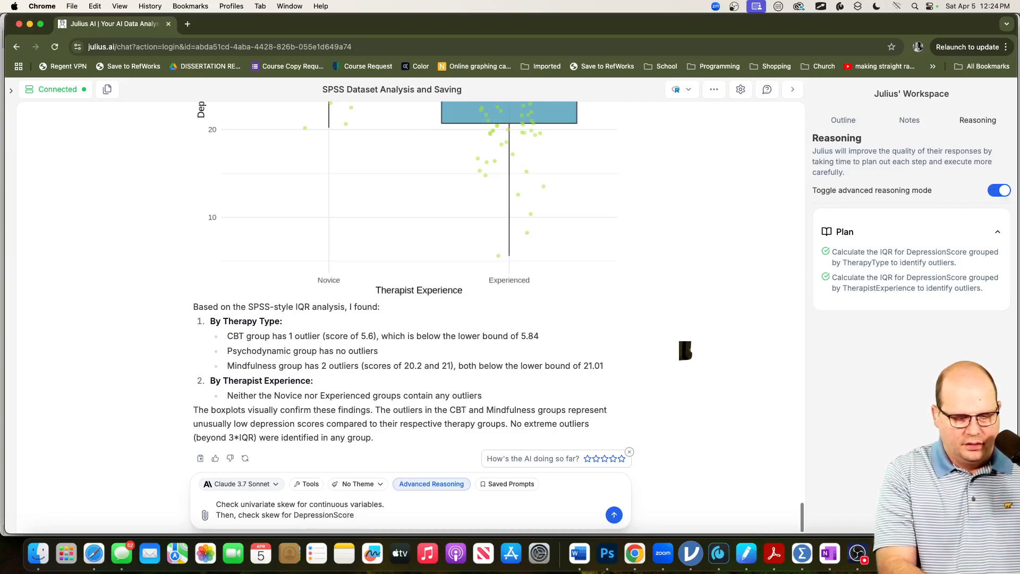
pyautogui.write(', first by Therapy')
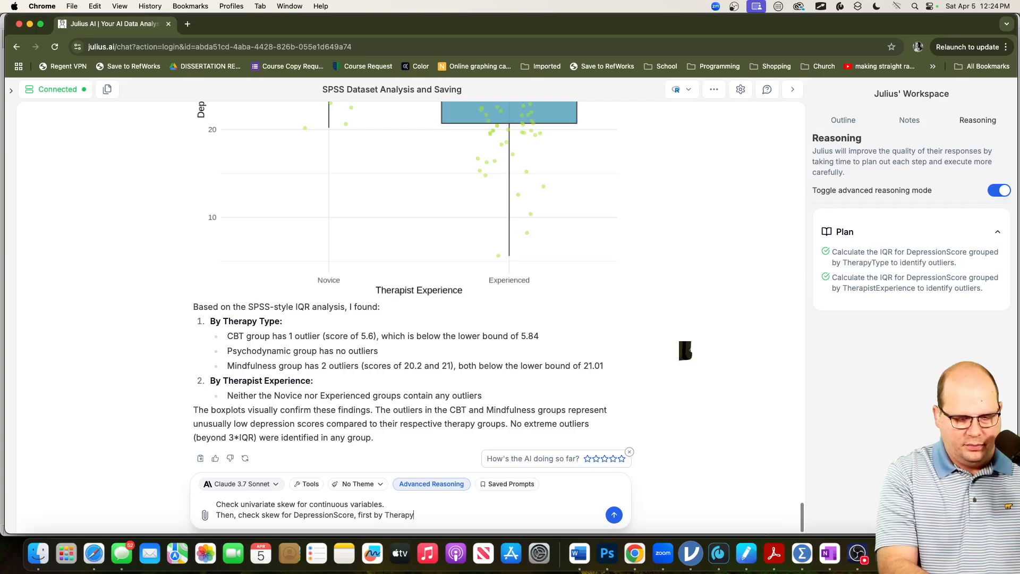
pyautogui.write('Type, then by T')
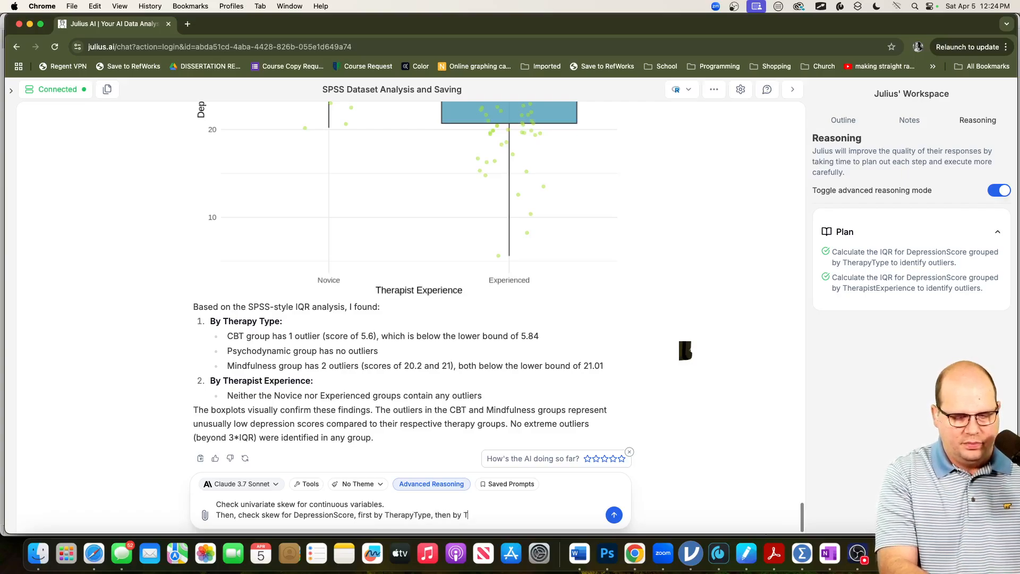
pyautogui.write('herapistExpe')
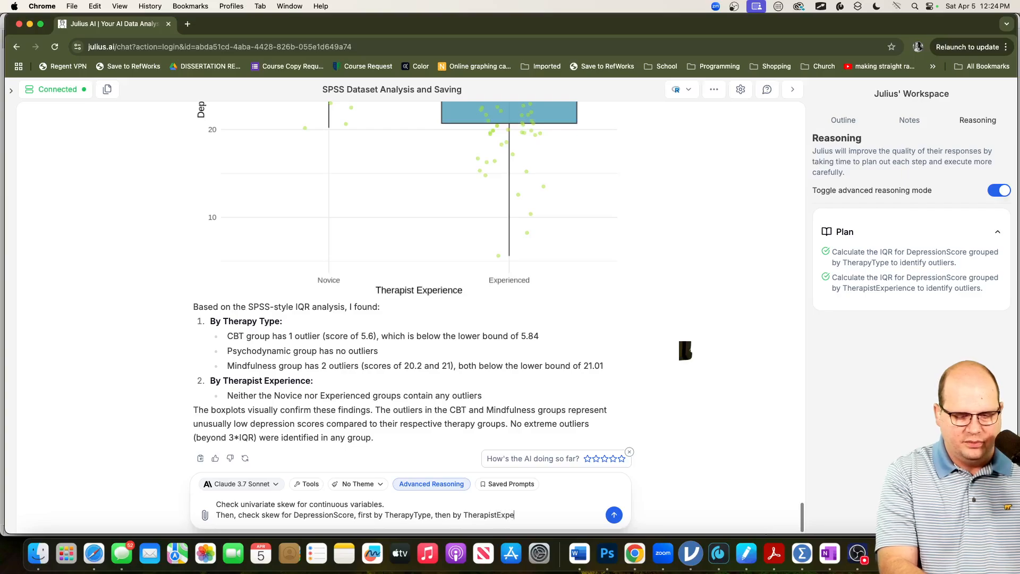
pyautogui.write('rie')
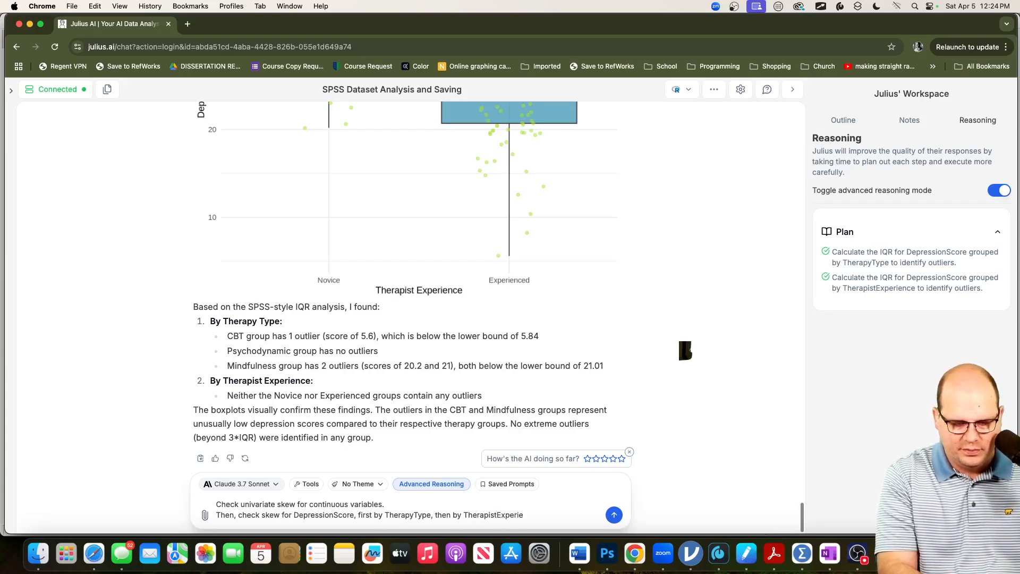
pyautogui.write('nce')
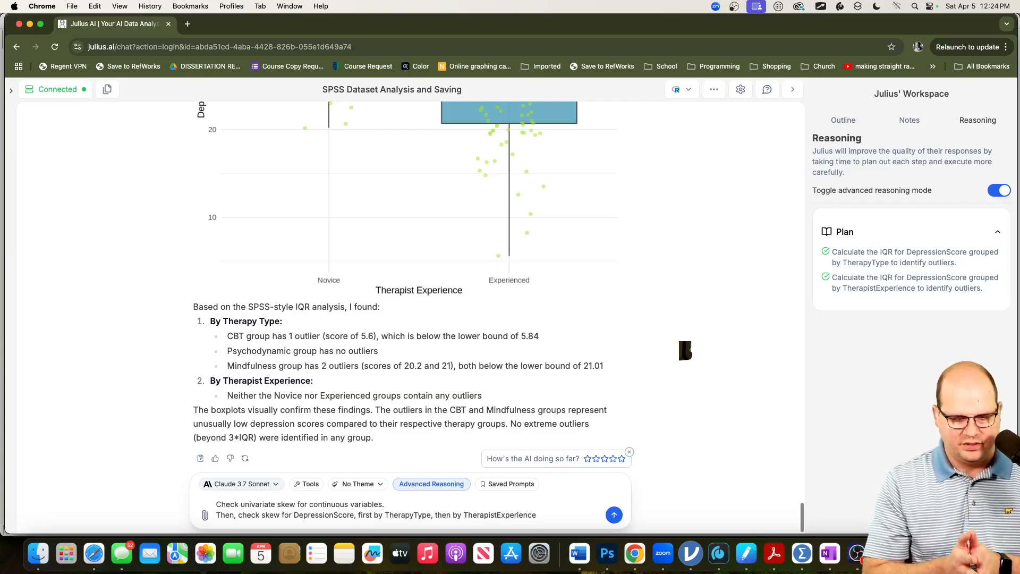
pyautogui.click(614, 515)
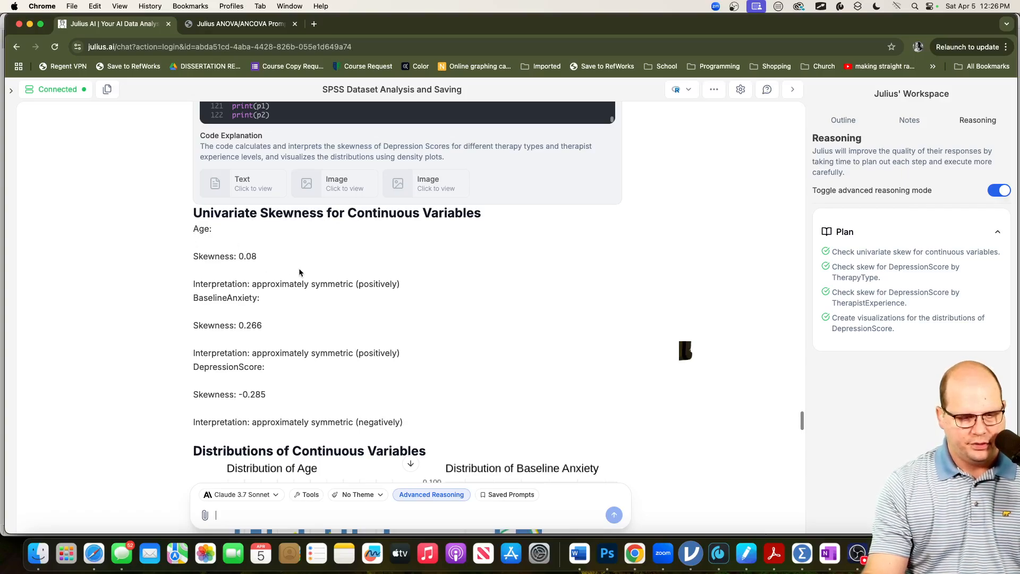
# Step: Examine the univariate skewness values and the distribution histograms for Age, BaselineAnxiety and DepressionScore
pyautogui.scroll(-2, 299, 272)
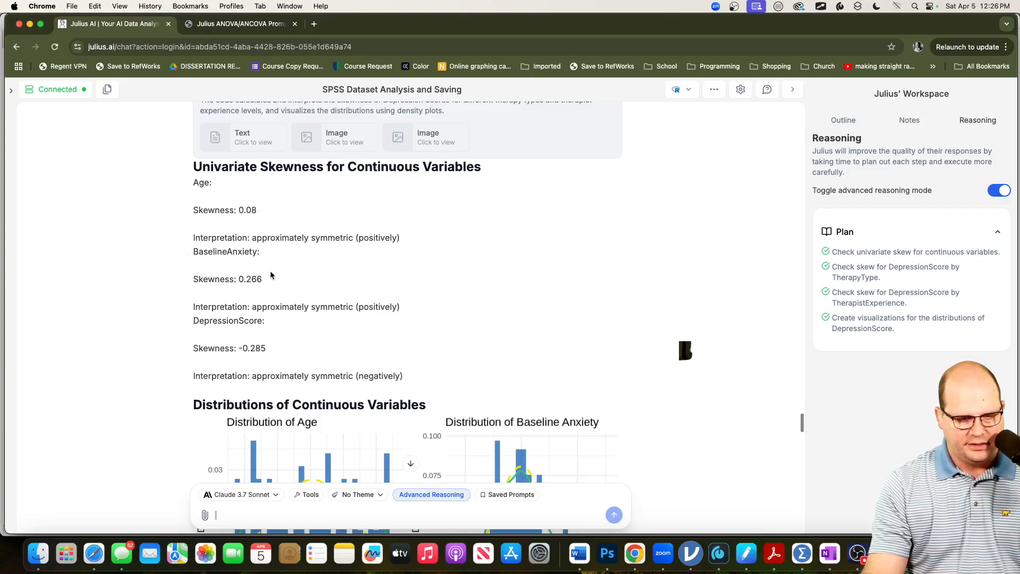
pyautogui.scroll(-2, 282, 293)
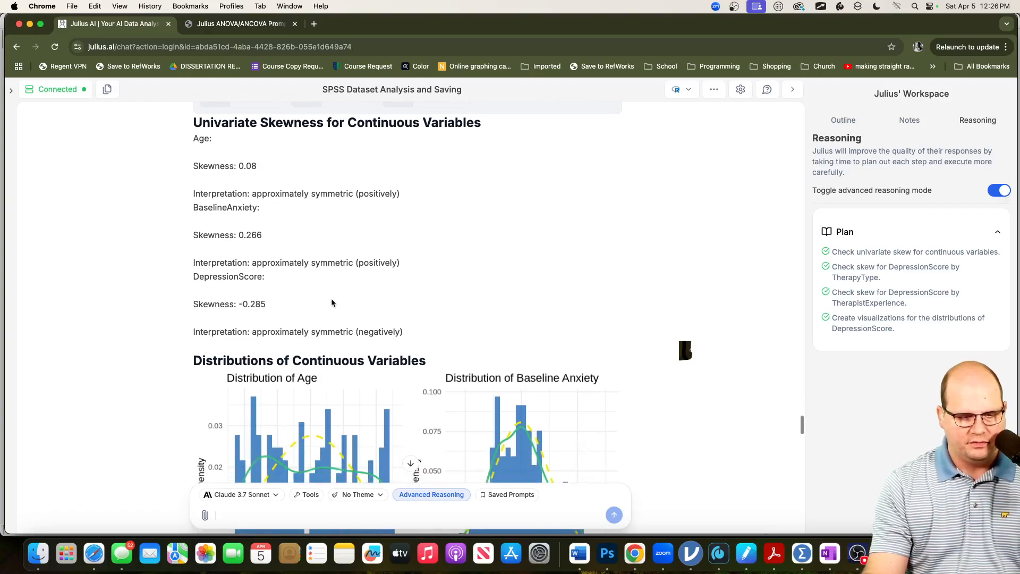
pyautogui.scroll(-5, 343, 286)
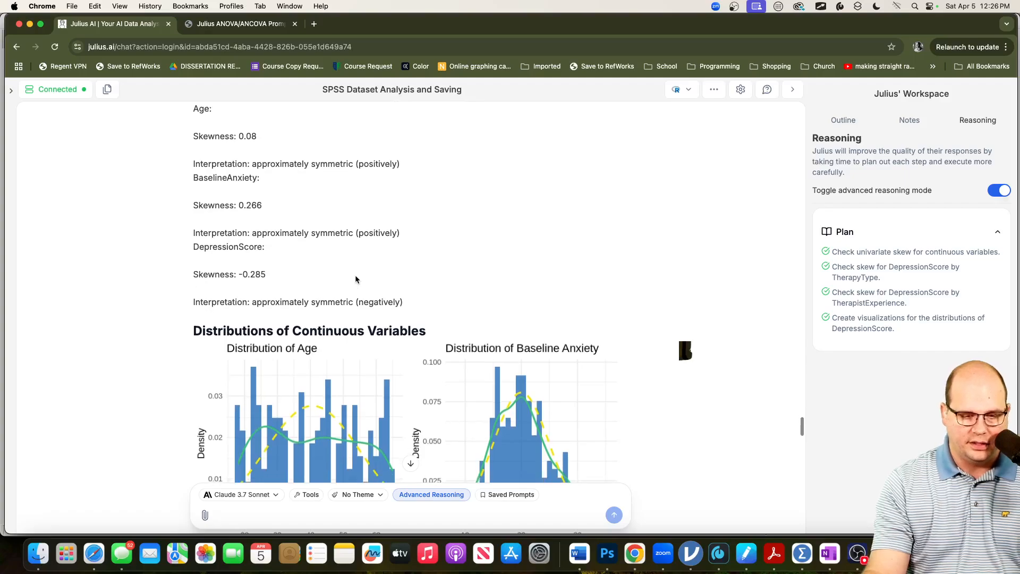
pyautogui.scroll(-5, 358, 281)
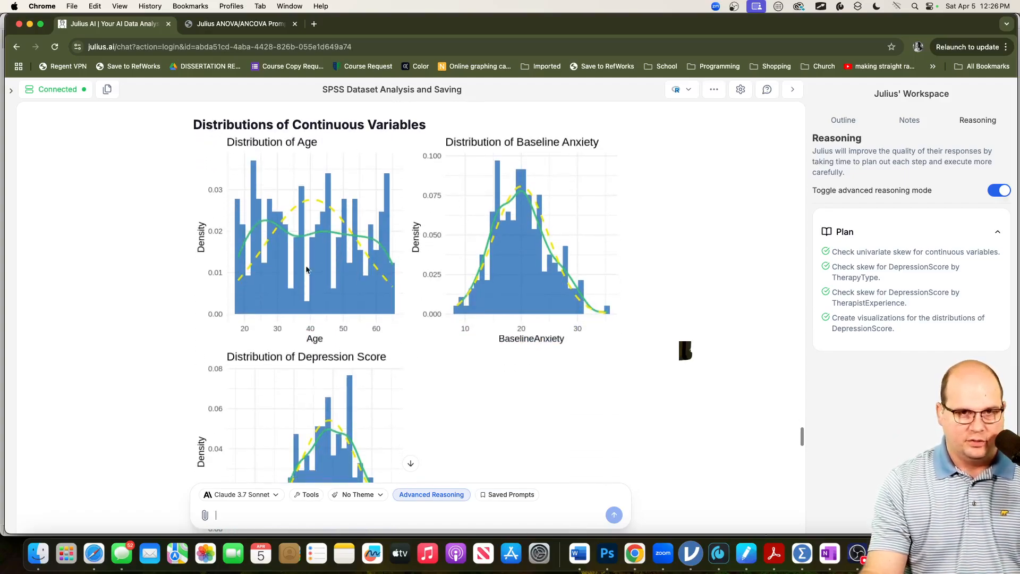
pyautogui.scroll(-1, 300, 268)
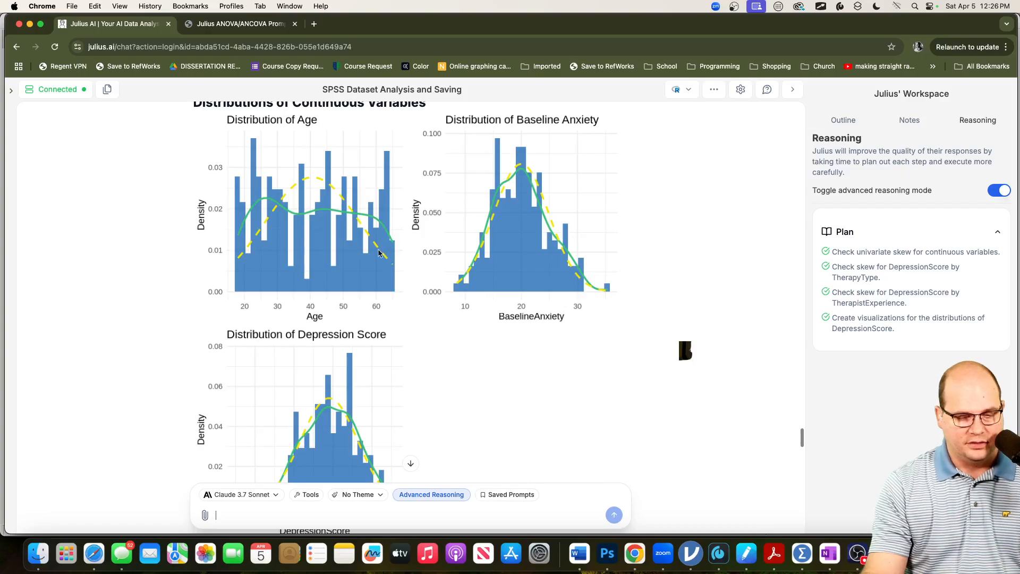
pyautogui.scroll(-6, 281, 312)
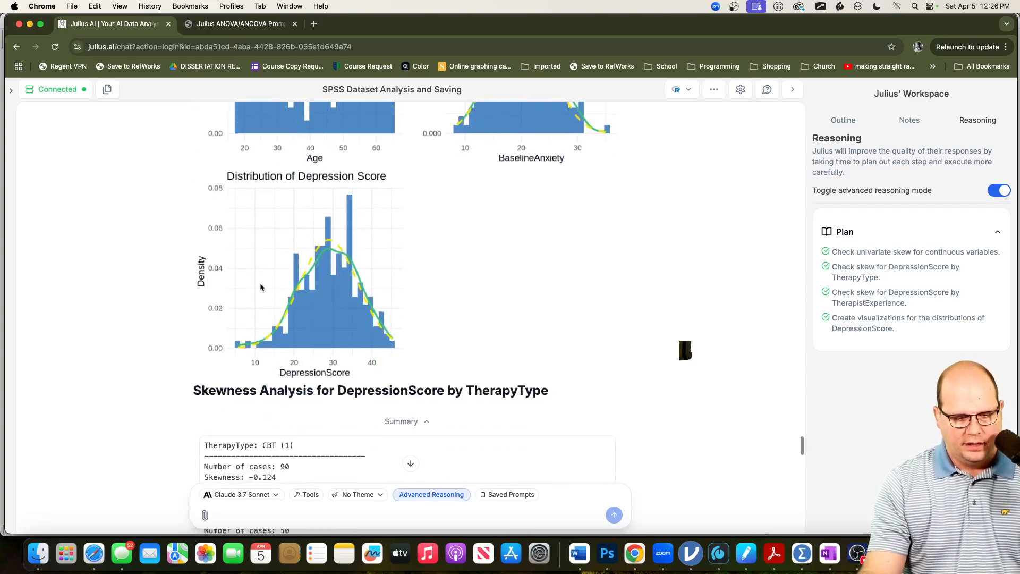
# Step: Examine the DepressionScore skewness by TherapyType and TherapistExp, including the group density plots and written interpretation
pyautogui.scroll(-12, 260, 283)
pyautogui.scroll(12, 275, 299)
pyautogui.scroll(-8, 276, 290)
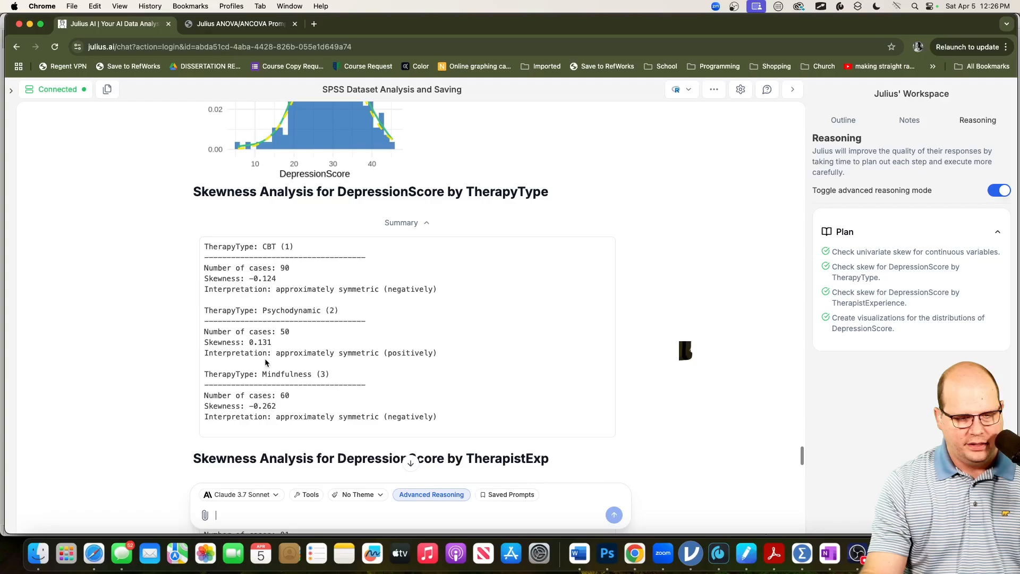
pyautogui.scroll(-5, 367, 350)
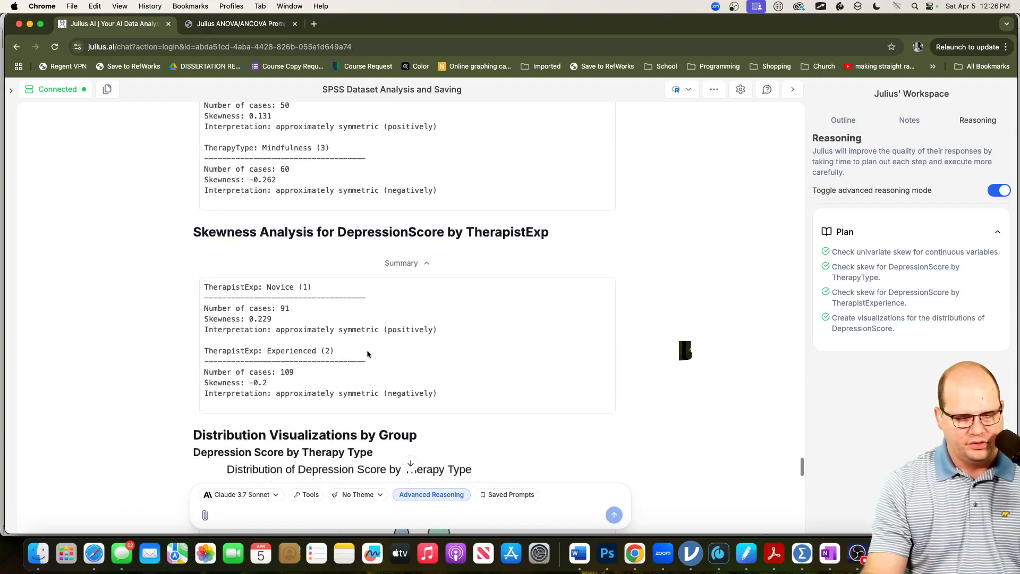
pyautogui.scroll(-2, 361, 350)
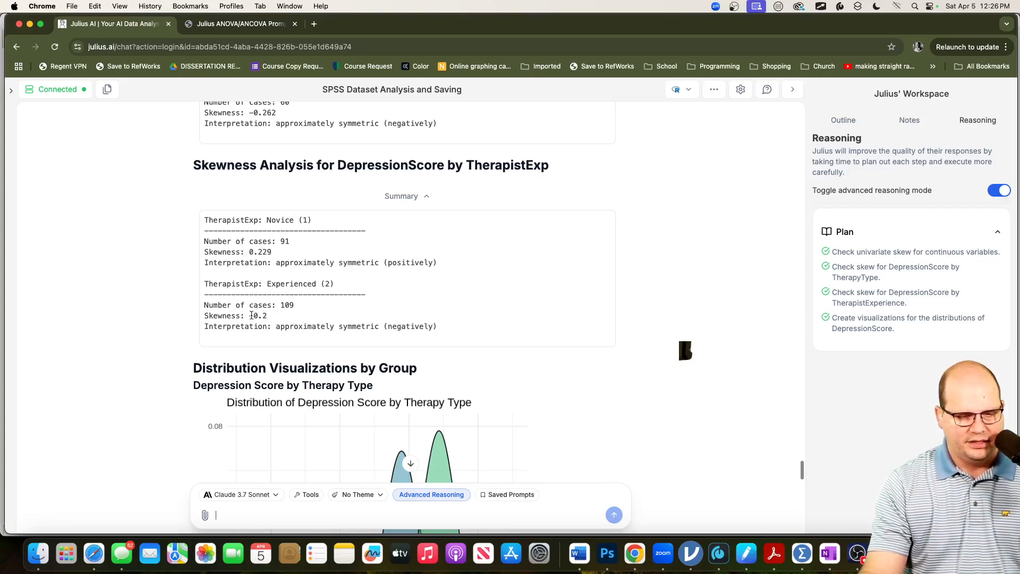
pyautogui.scroll(-8, 493, 359)
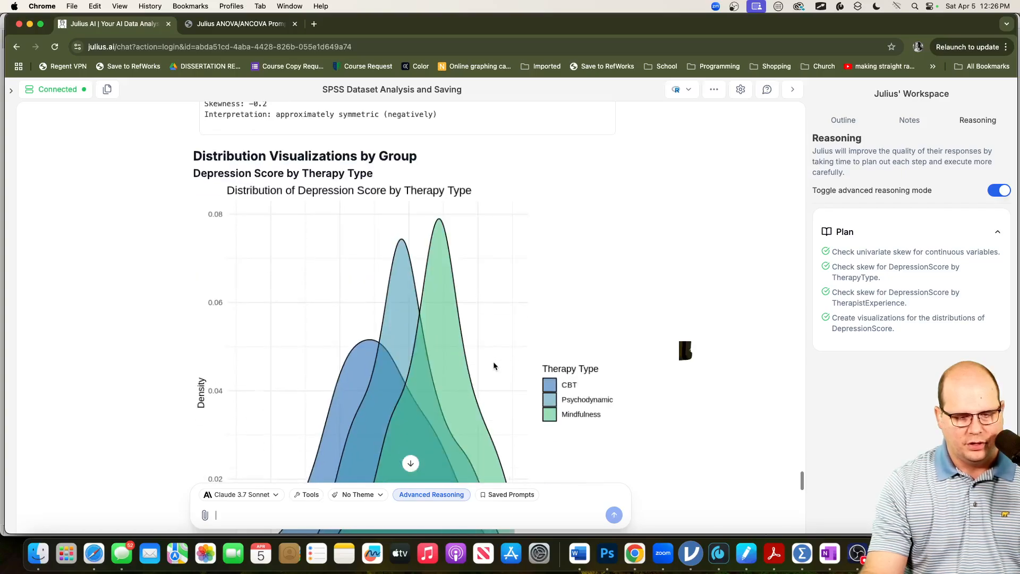
pyautogui.scroll(-10, 496, 357)
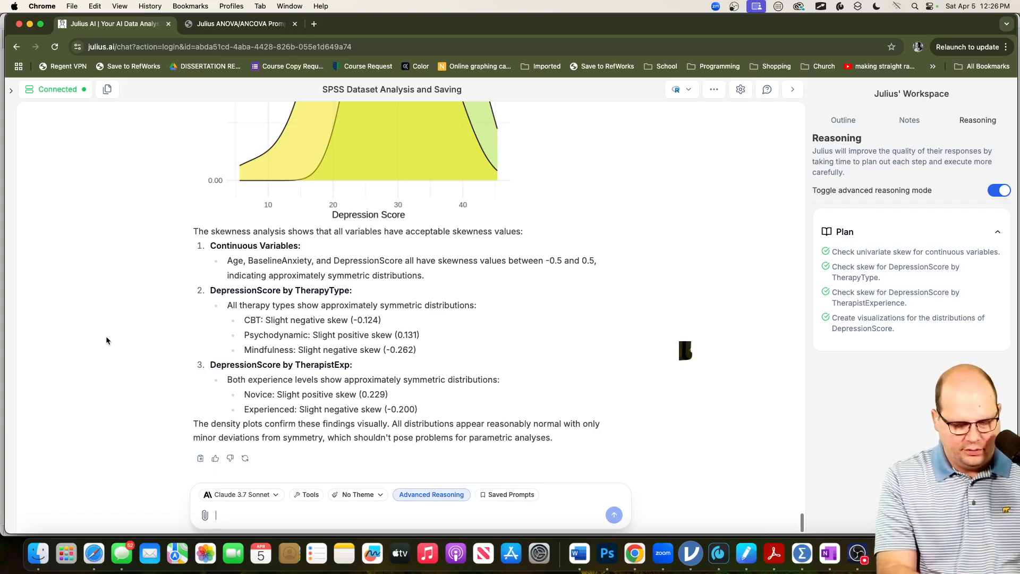
# Step: Send the request "Run a report for case split"
pyautogui.write('Run a repor')
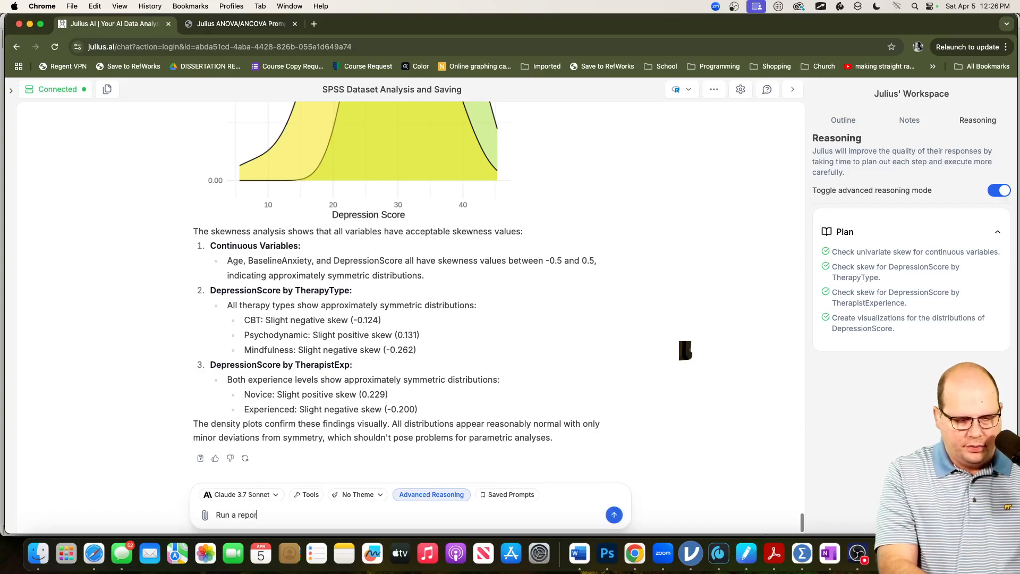
pyautogui.write('t for case split')
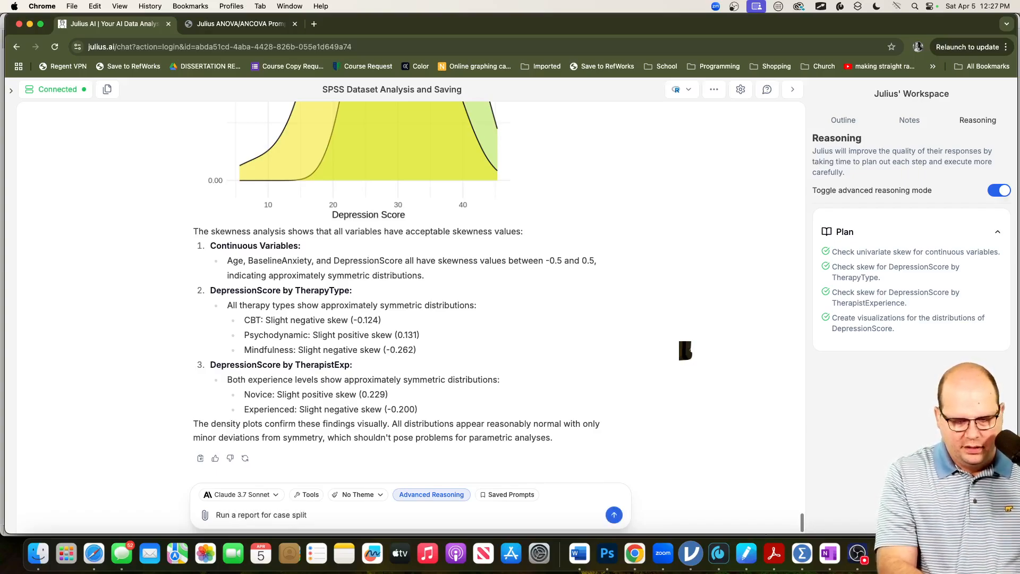
pyautogui.press('Return')
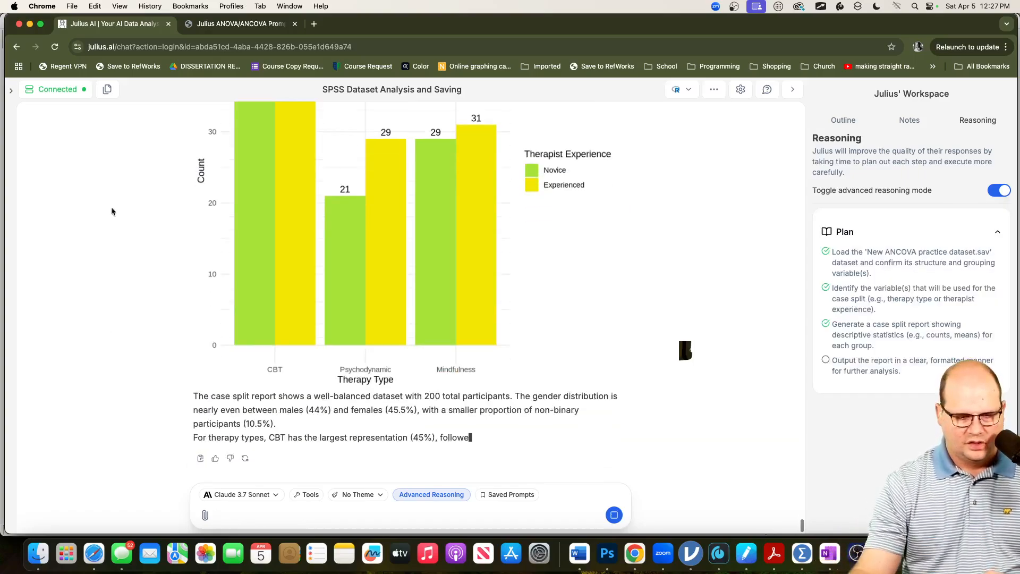
# Step: Examine the case split report's gender, therapy type and therapist experience distributions, and the cross-tabulation of therapy type by therapist experience
pyautogui.scroll(15, 308, 351)
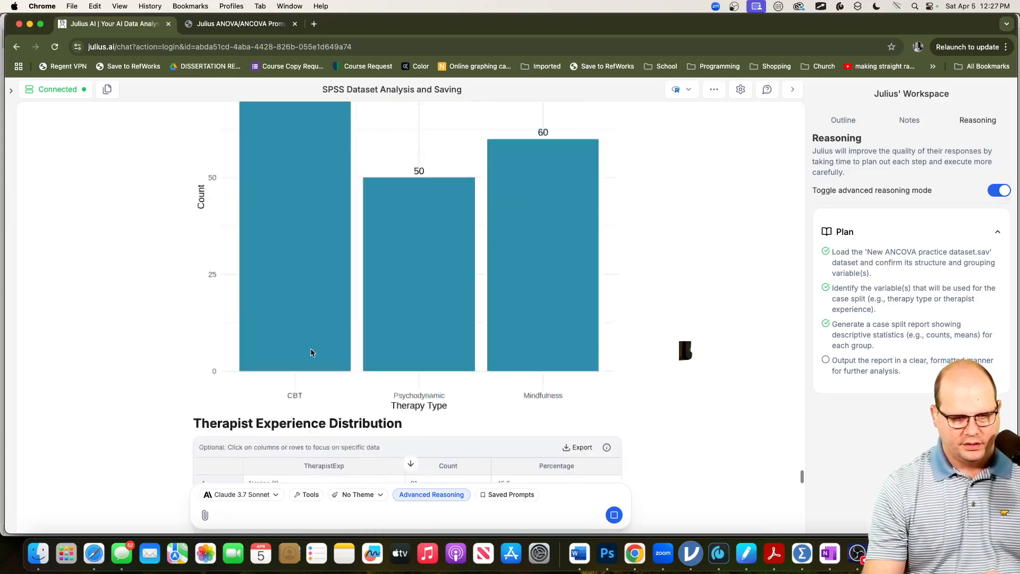
pyautogui.scroll(10, 312, 352)
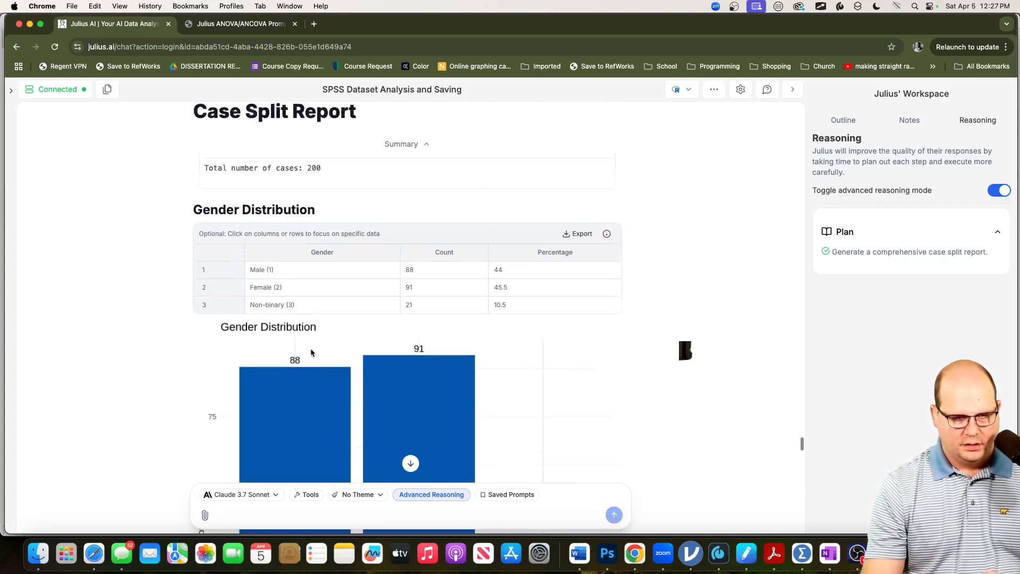
pyautogui.scroll(-1, 313, 354)
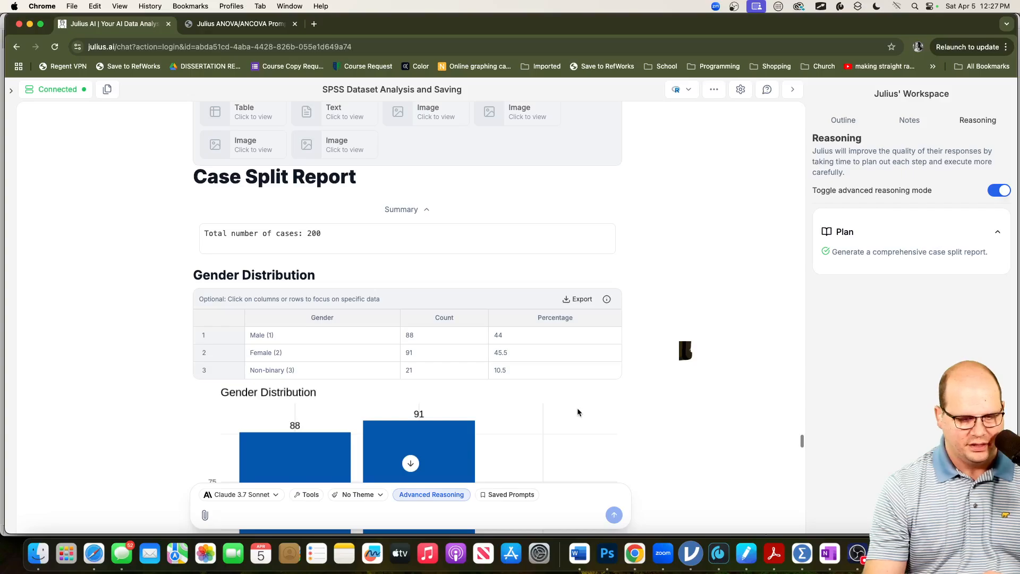
pyautogui.scroll(-6, 446, 340)
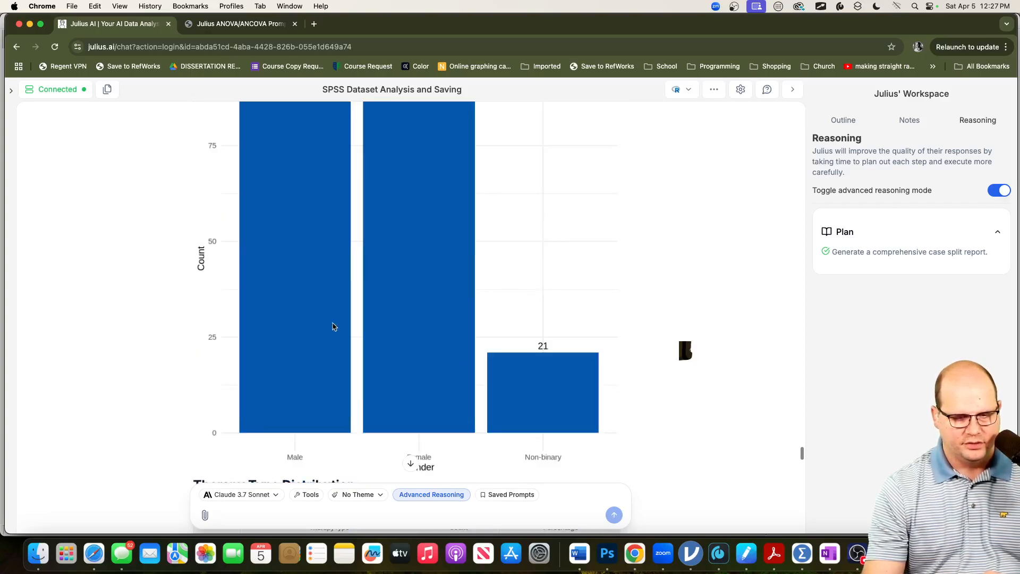
pyautogui.scroll(-6, 462, 260)
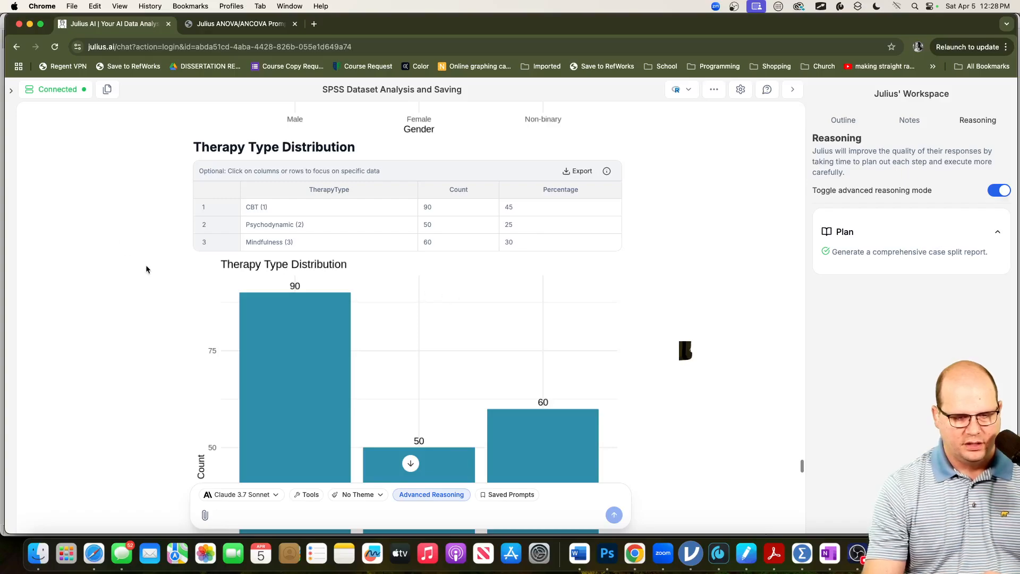
pyautogui.scroll(-6, 146, 265)
pyautogui.scroll(-4, 145, 267)
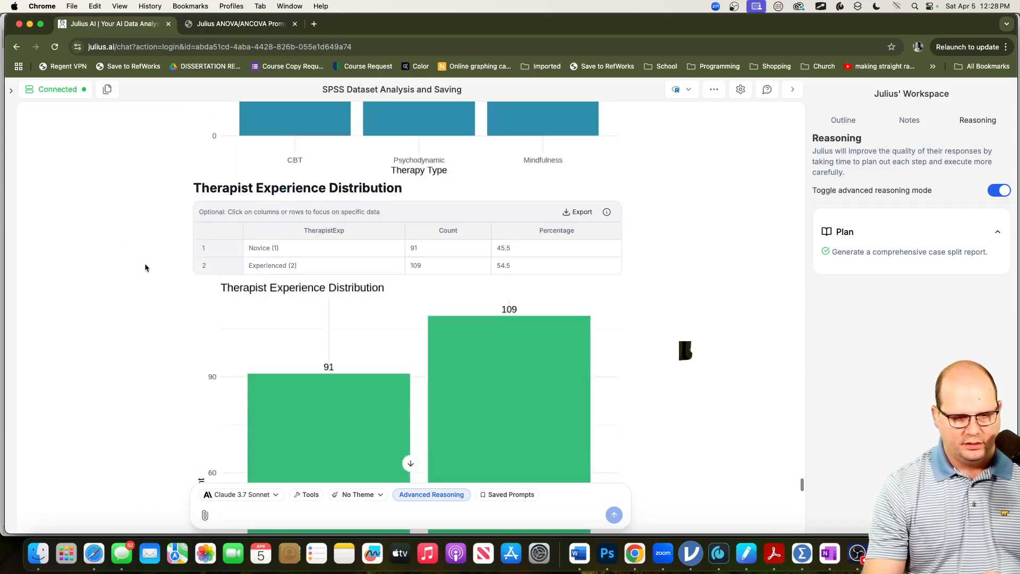
pyautogui.scroll(-1, 145, 267)
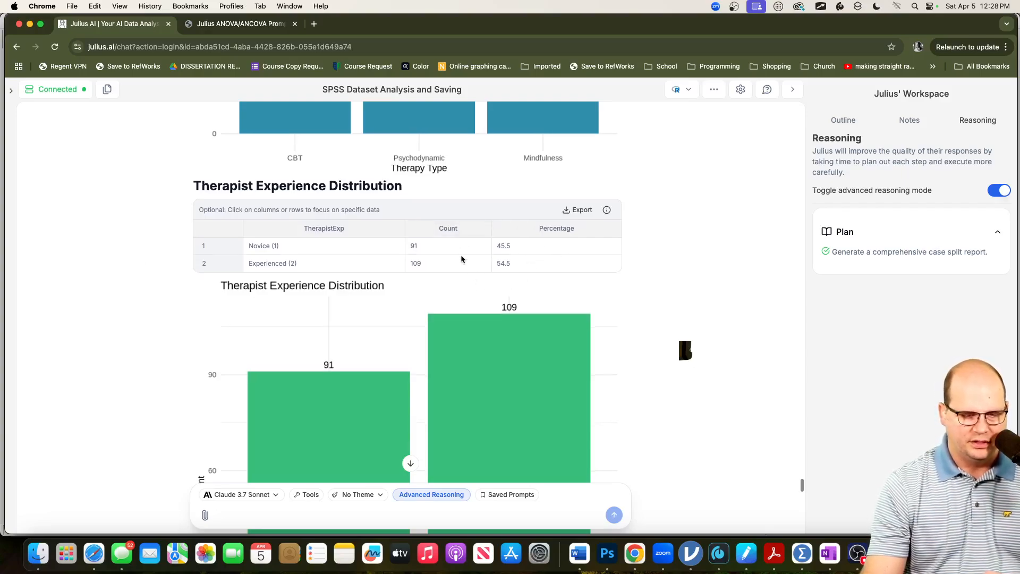
pyautogui.scroll(-13, 177, 311)
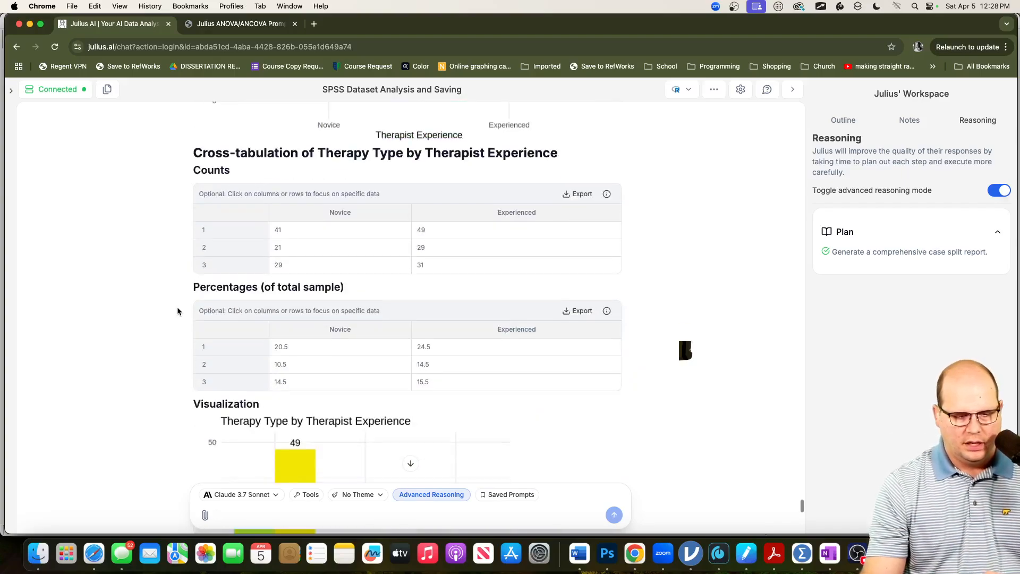
# Step: Finish reading the case split report, switch to the Julius ANOVA/ANCOVA Prompt Generator page and enter DepressionScore as the dependent variable
pyautogui.scroll(-10, 175, 304)
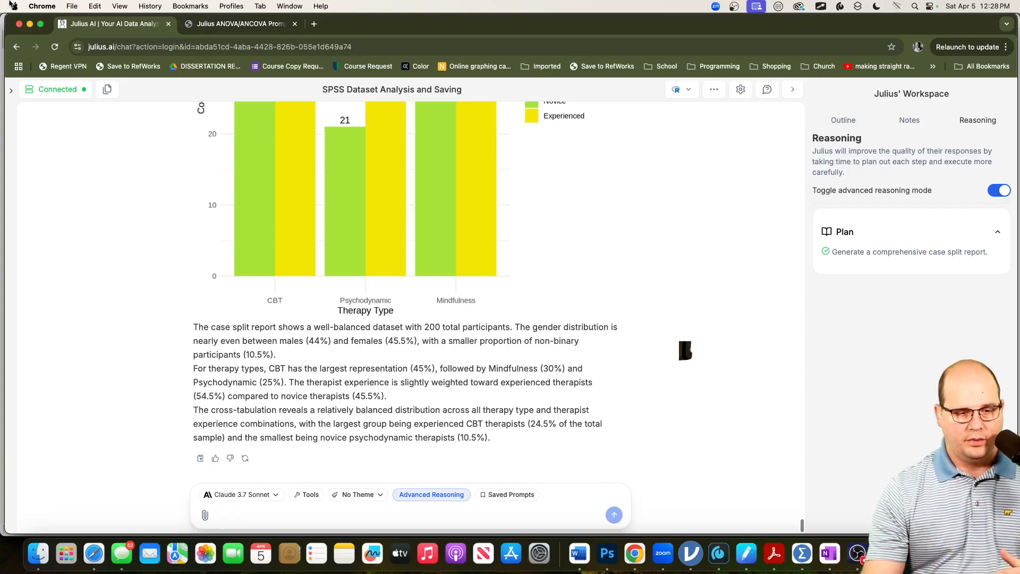
pyautogui.click(259, 20)
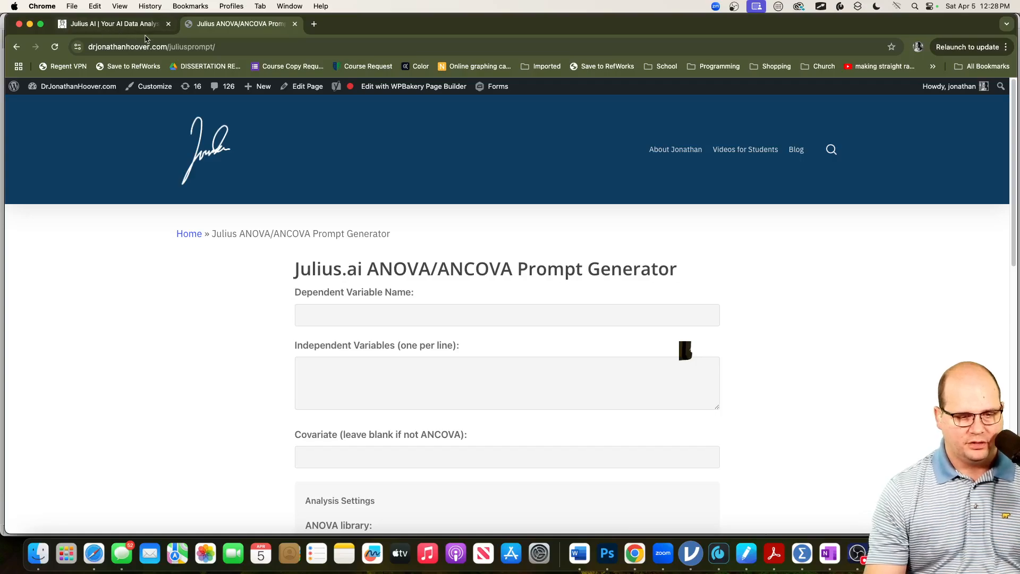
pyautogui.scroll(-5, 122, 244)
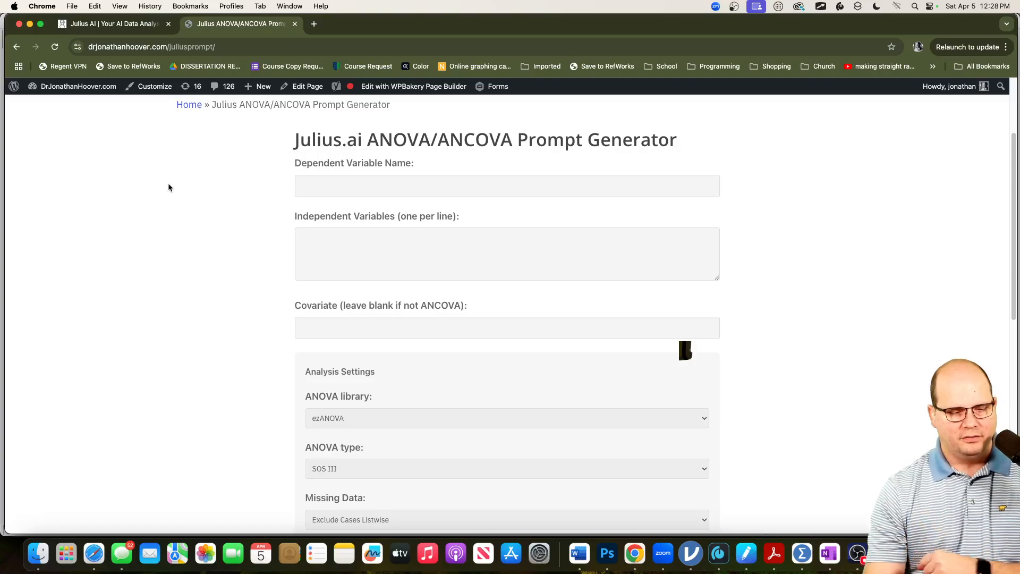
pyautogui.click(321, 189)
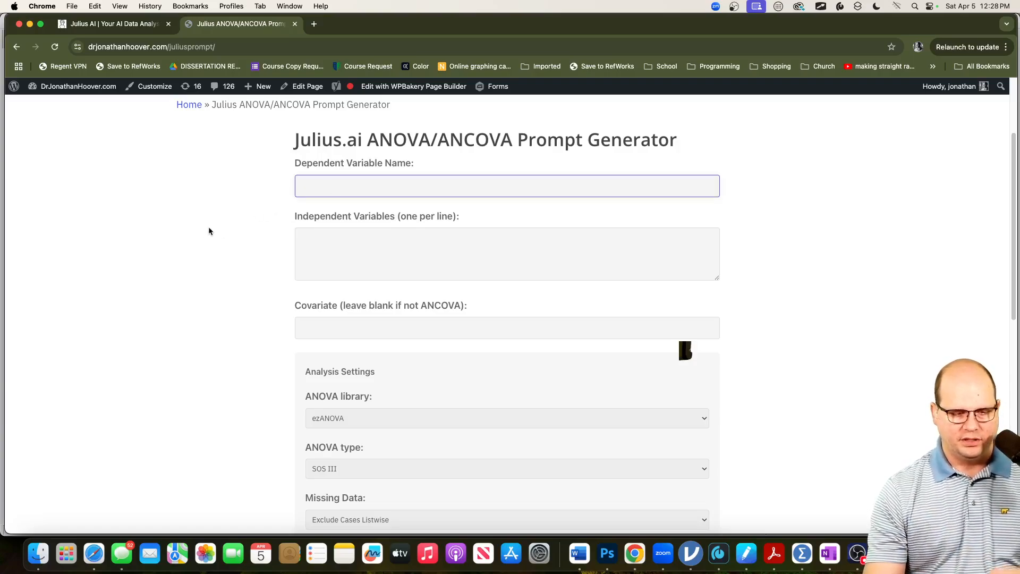
pyautogui.write('Depres')
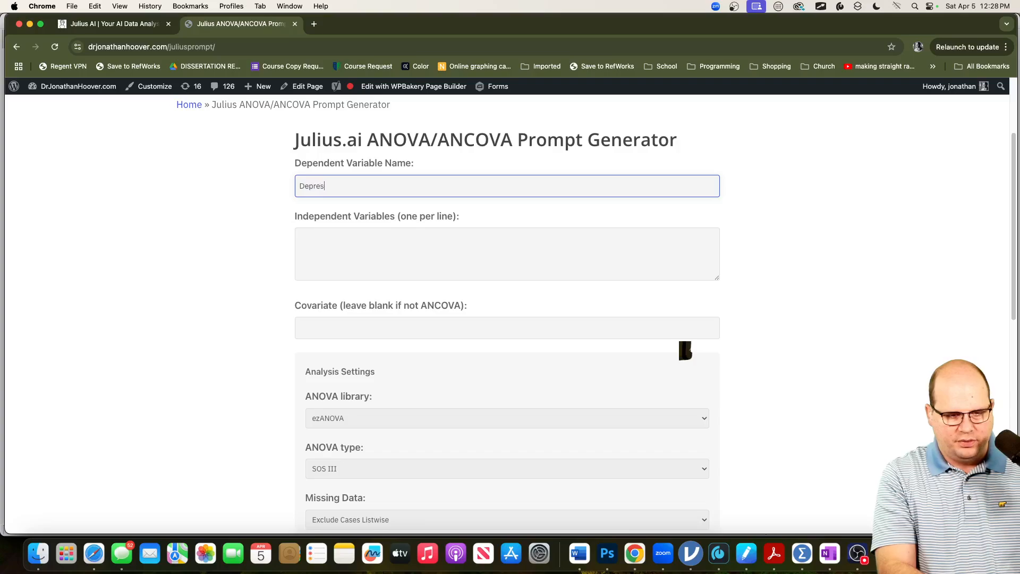
pyautogui.write('sionScore')
pyautogui.press('Tab')
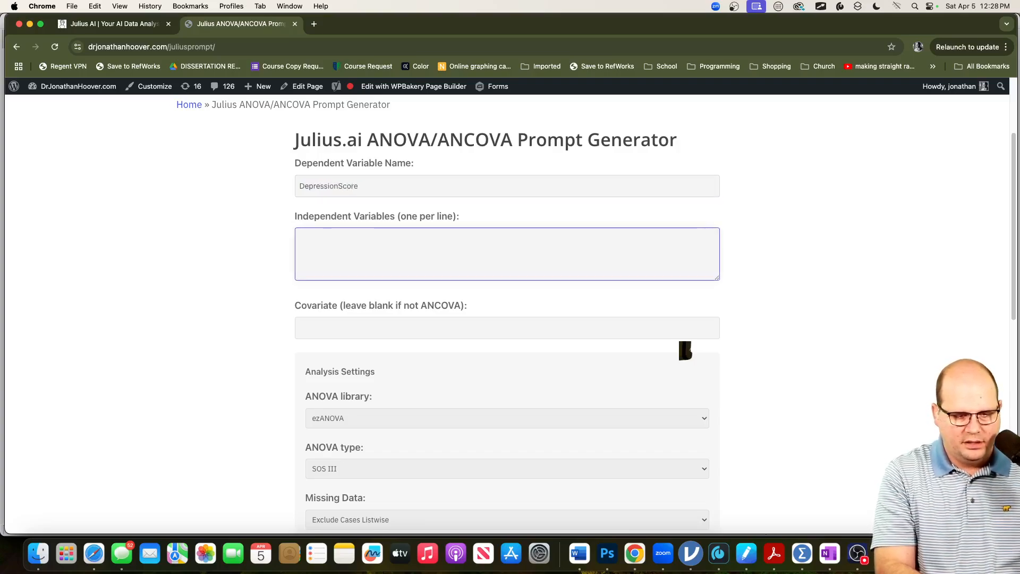
# Step: Enter TherapyType and TherapistExperience as the independent variables, one per line
pyautogui.write('TherapyType ')
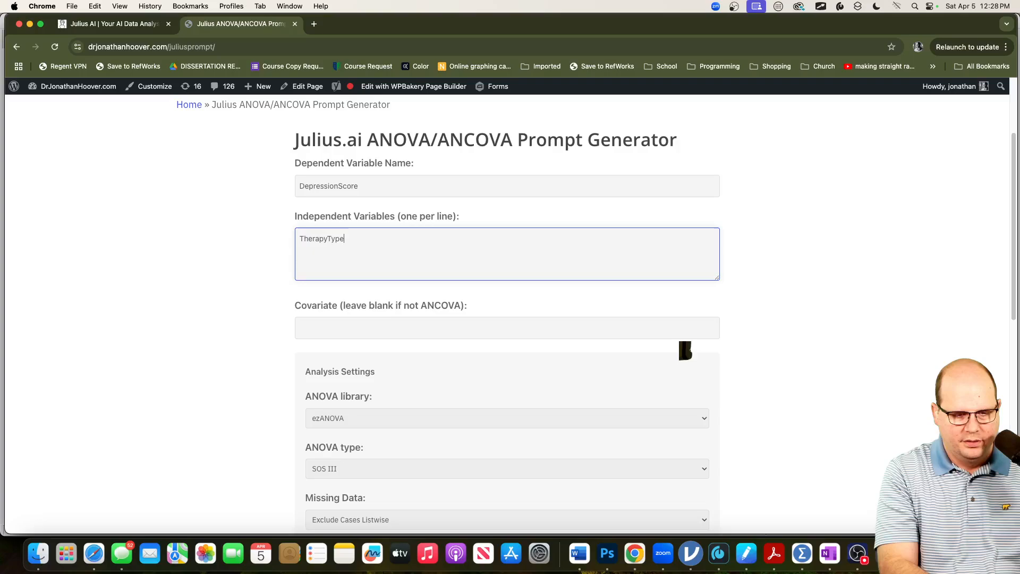
pyautogui.press('BackSpace')
pyautogui.press('BackSpace')
pyautogui.press('BackSpace')
pyautogui.press('BackSpace')
pyautogui.press('BackSpace')
pyautogui.press('BackSpace')
pyautogui.write('istE')
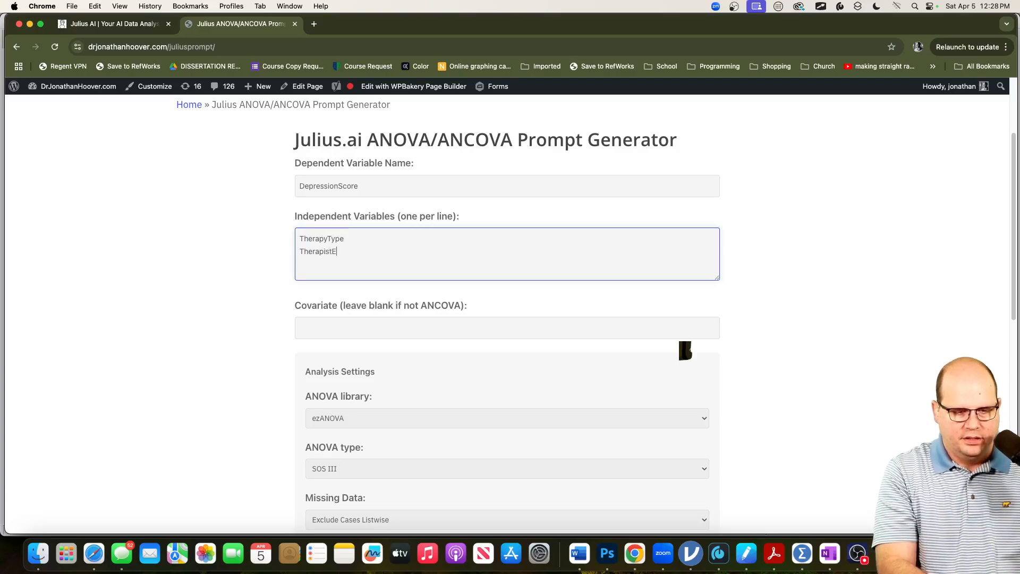
pyautogui.write('xperience')
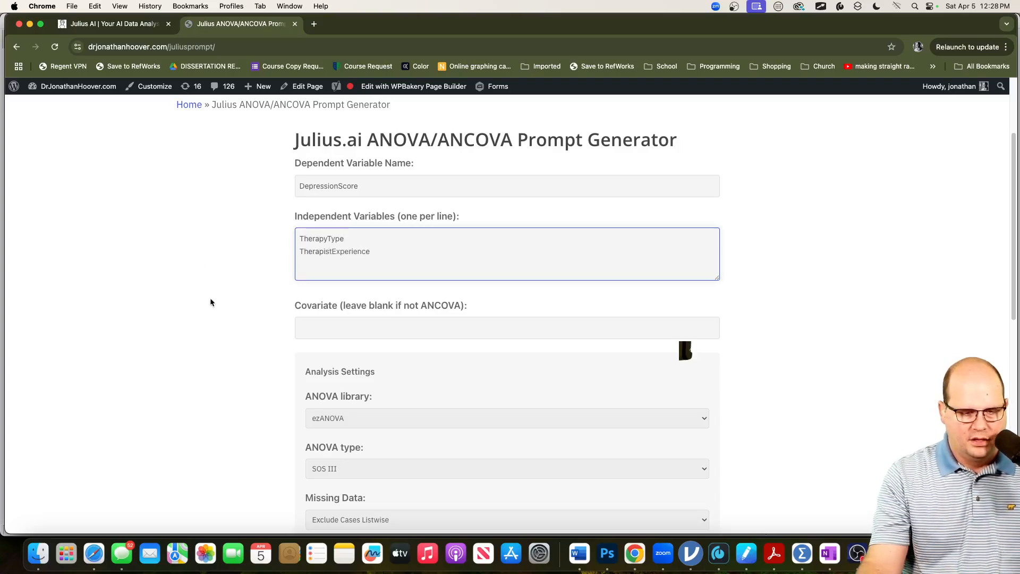
# Step: Leave the covariate blank and set the ANOVA library to afex
pyautogui.scroll(-5, 260, 366)
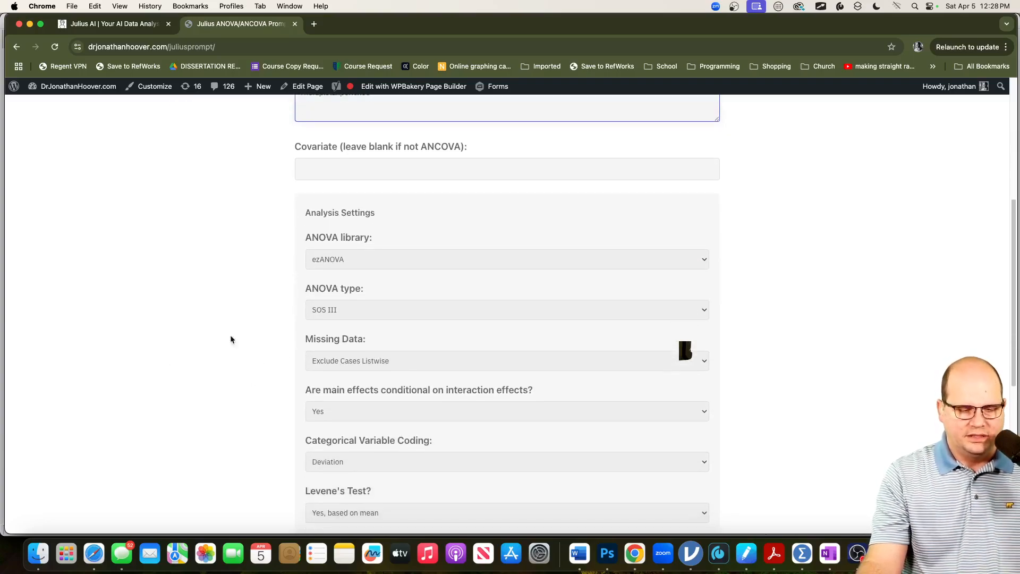
pyautogui.scroll(-2, 266, 302)
pyautogui.click(350, 218)
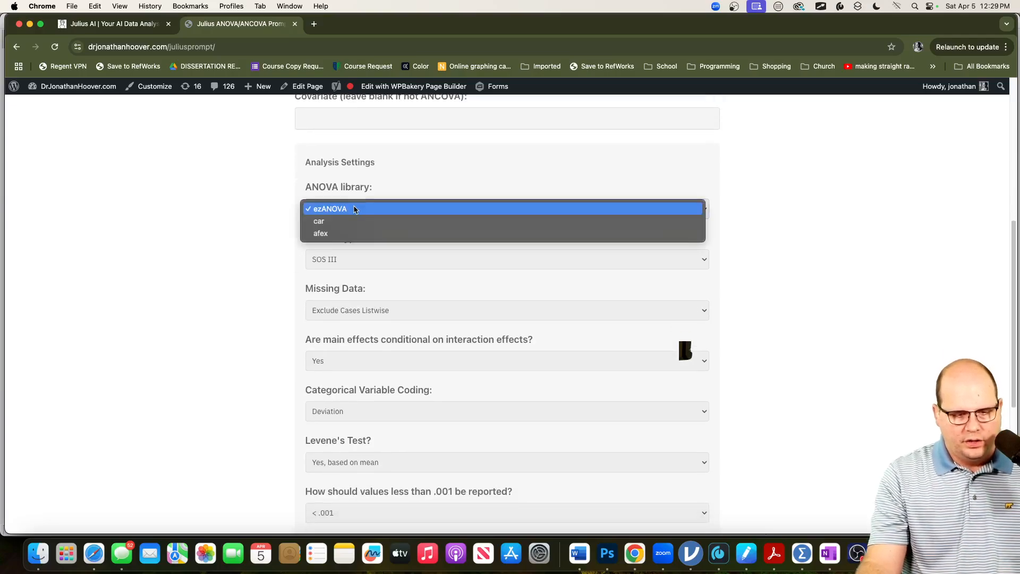
pyautogui.click(346, 232)
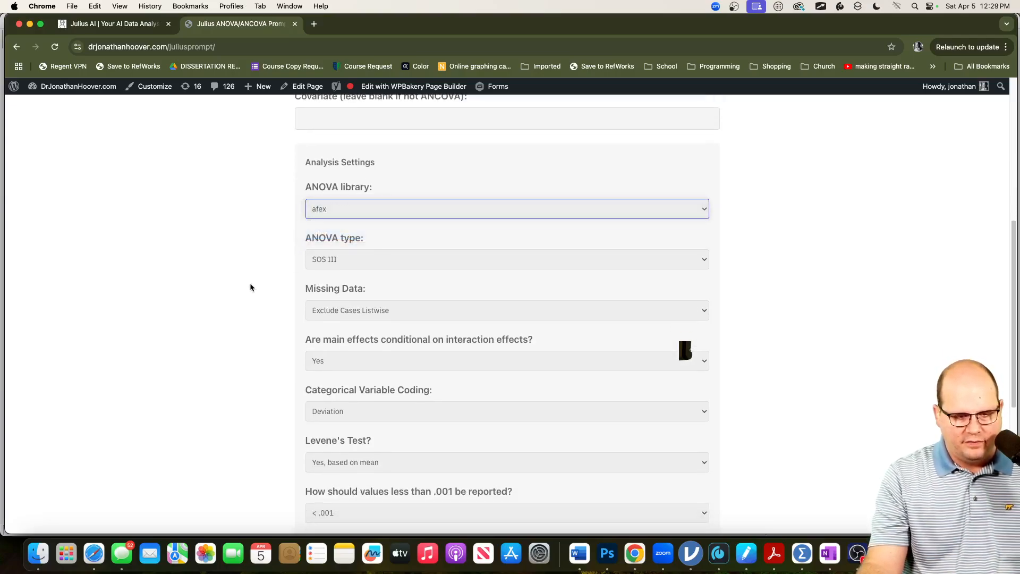
# Step: Generate the Julius.ai prompt with the remaining default analysis settings and copy it to the clipboard
pyautogui.scroll(-4, 250, 287)
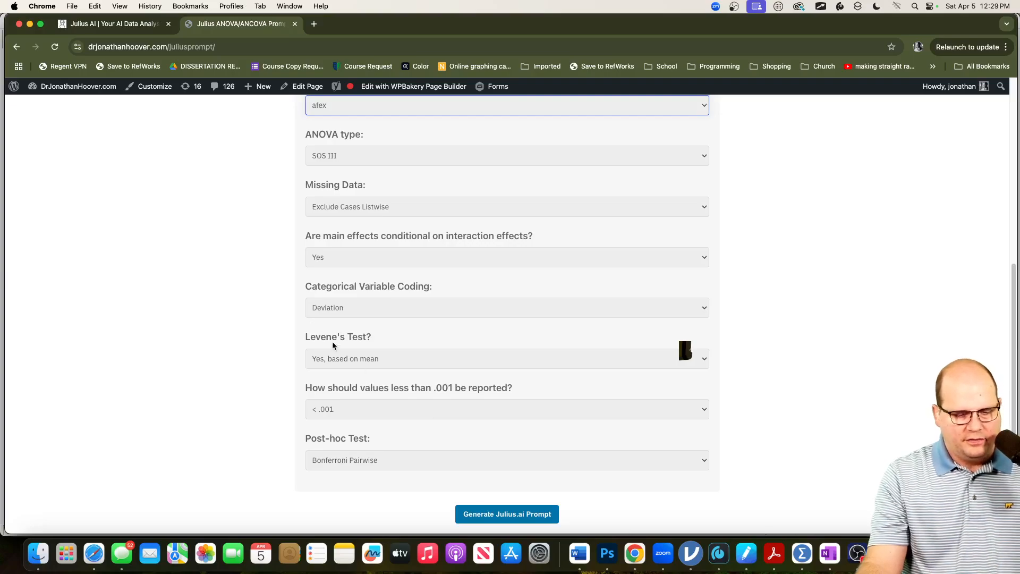
pyautogui.click(502, 513)
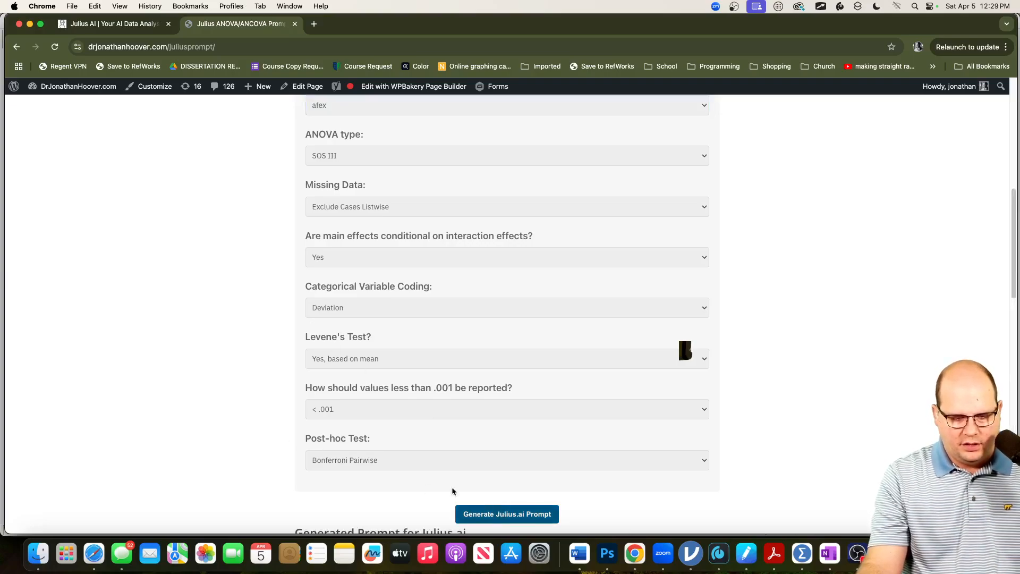
pyautogui.scroll(-15, 259, 380)
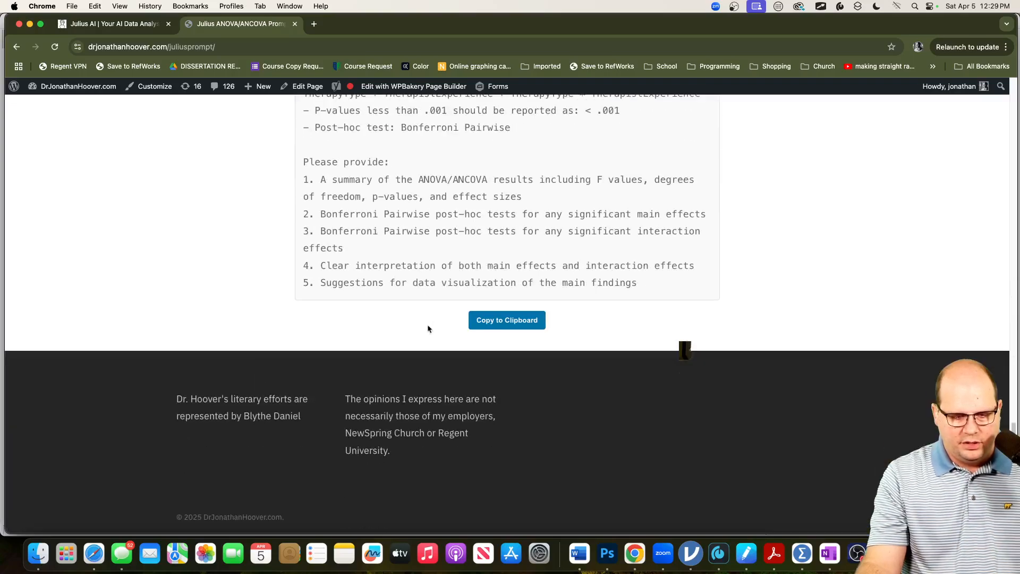
pyautogui.click(480, 320)
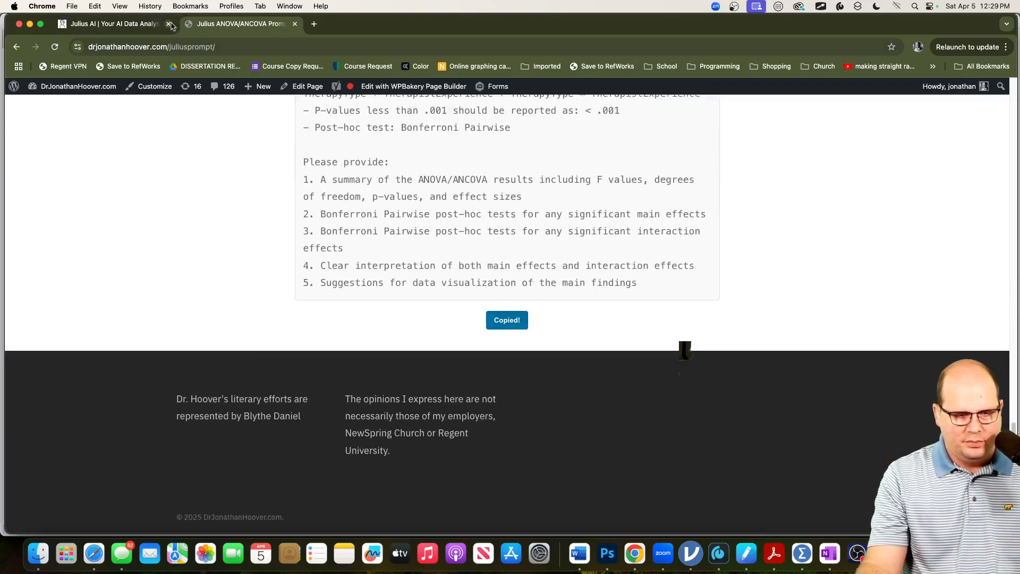
# Step: Return to the Julius AI chat, paste the generated ANOVA prompt and send it
pyautogui.click(149, 23)
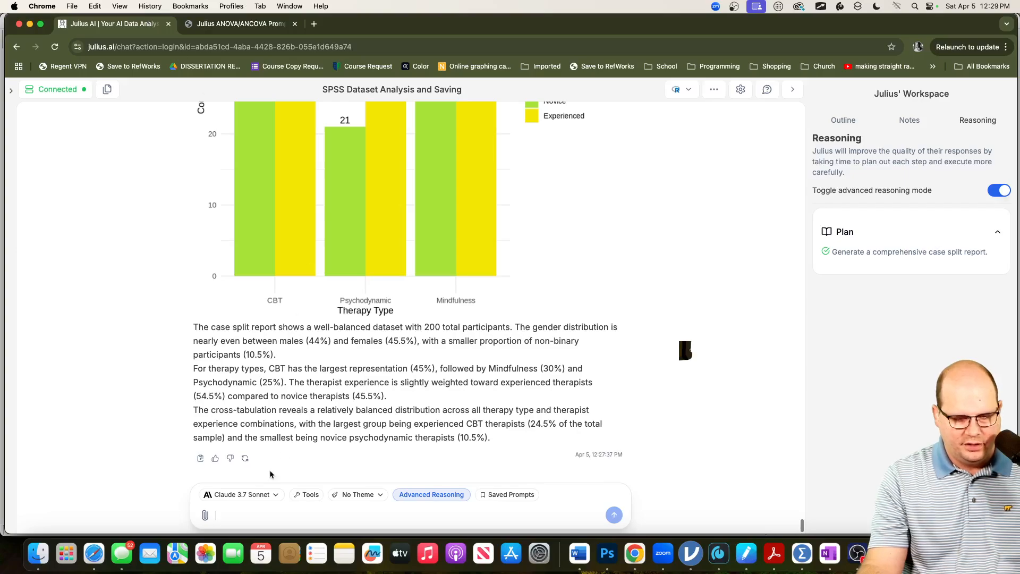
pyautogui.click(258, 512)
pyautogui.press('super+v')
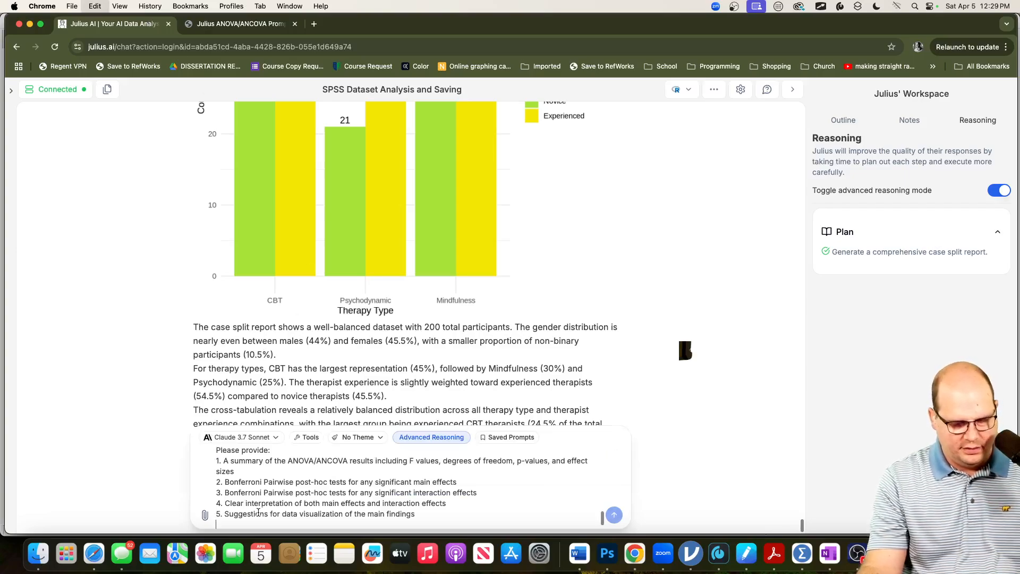
pyautogui.click(614, 514)
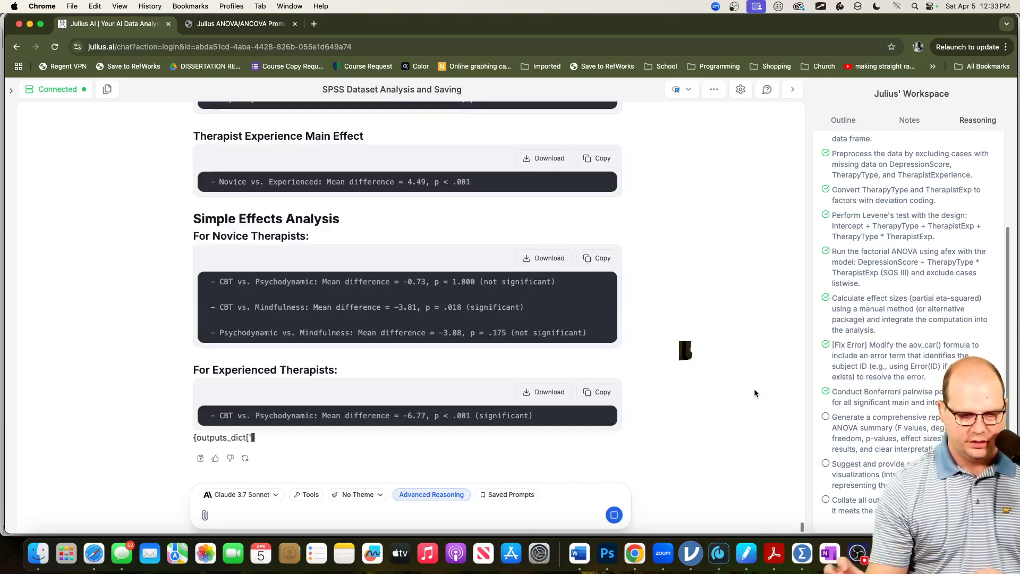
# Step: Examine the factorial ANOVA results for DepressionScore, including Levene's test, the two main effects and the interaction effect
pyautogui.scroll(5, 340, 365)
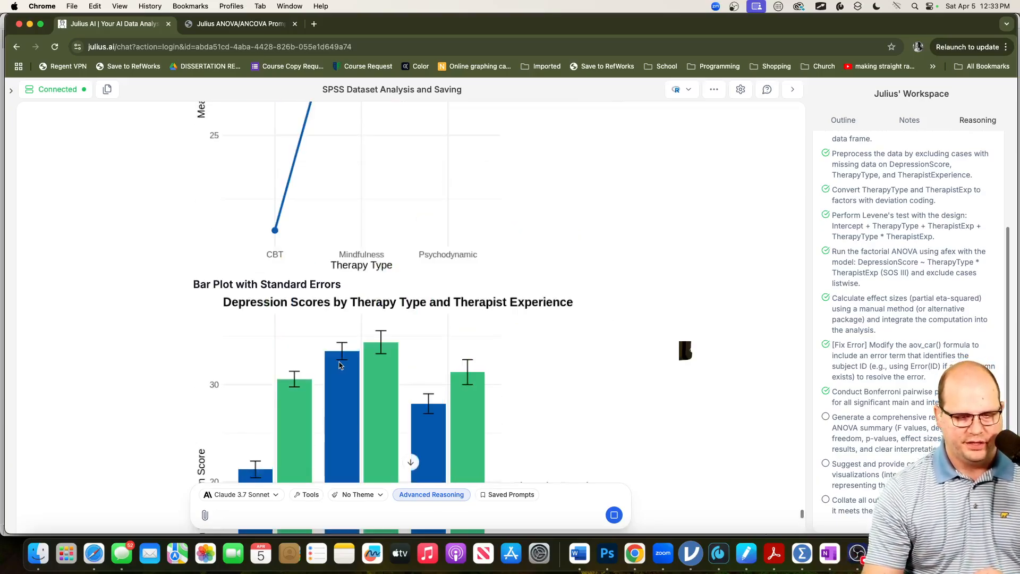
pyautogui.scroll(15, 340, 365)
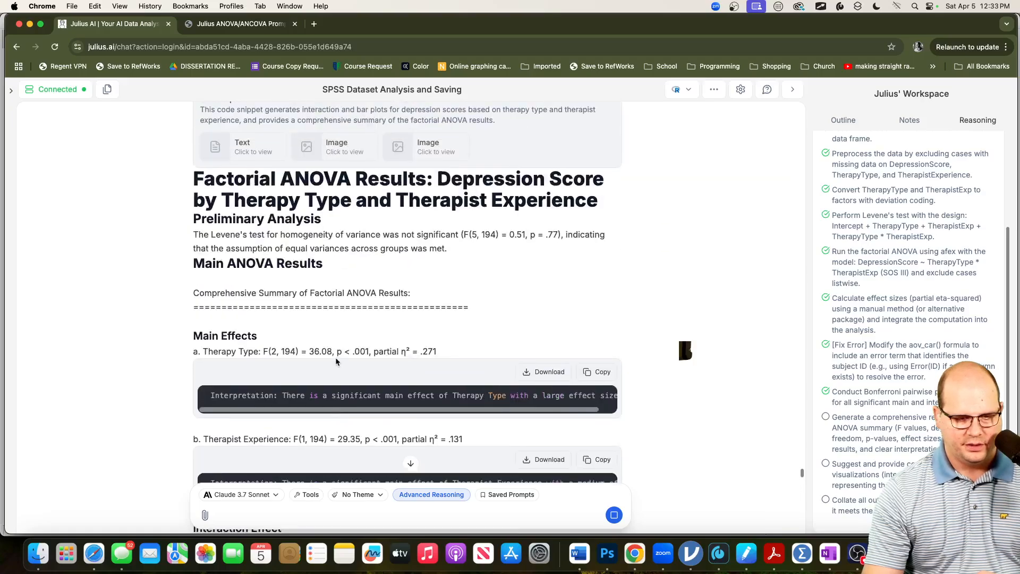
pyautogui.scroll(2, 336, 361)
pyautogui.scroll(-2, 336, 361)
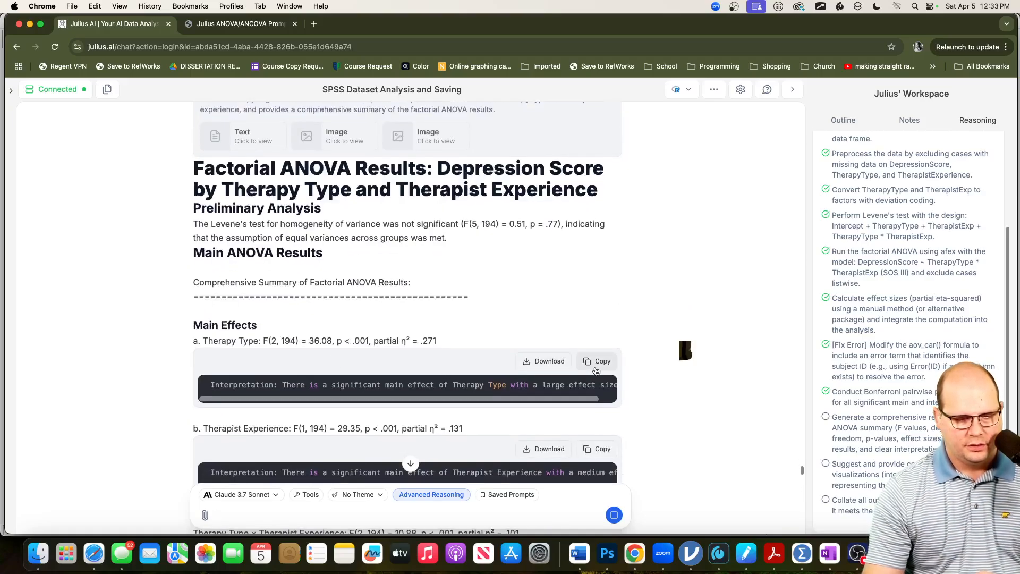
pyautogui.scroll(-3, 667, 391)
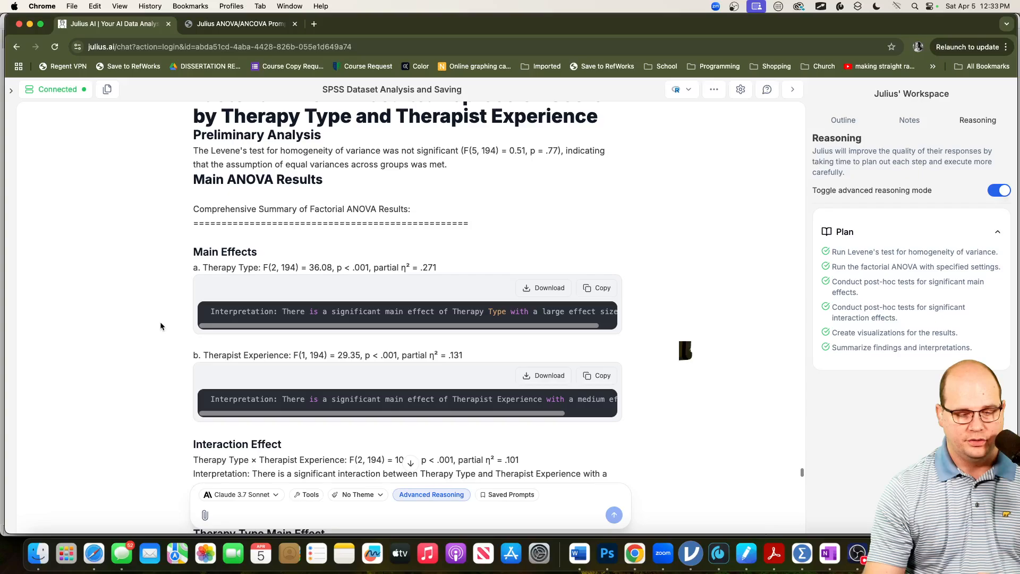
pyautogui.scroll(-2, 160, 326)
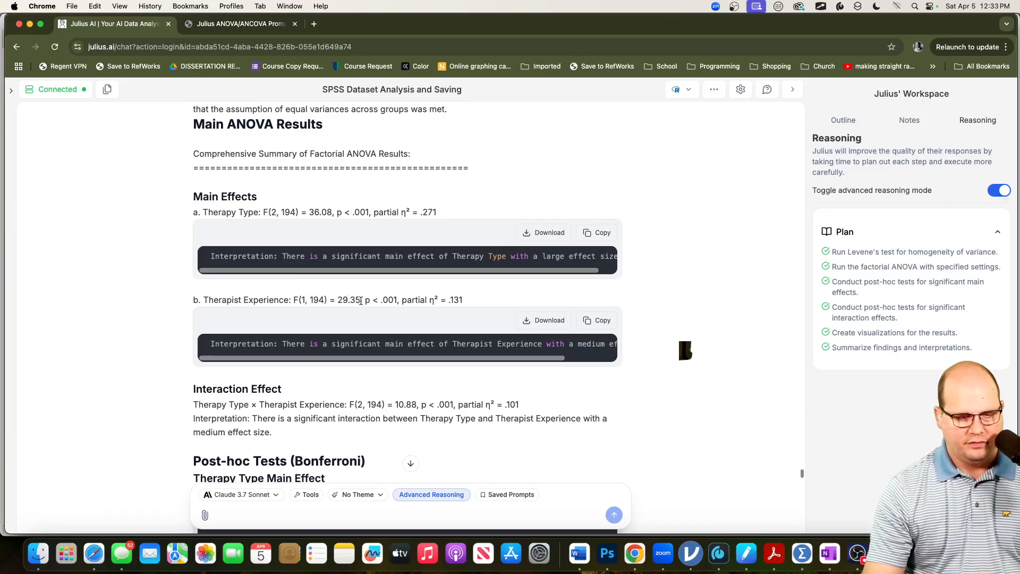
# Step: Switch to SPSS Statistics, open the Univariate general linear model setup and remove Age from the covariates
pyautogui.click(800, 547)
pyautogui.click(246, 5)
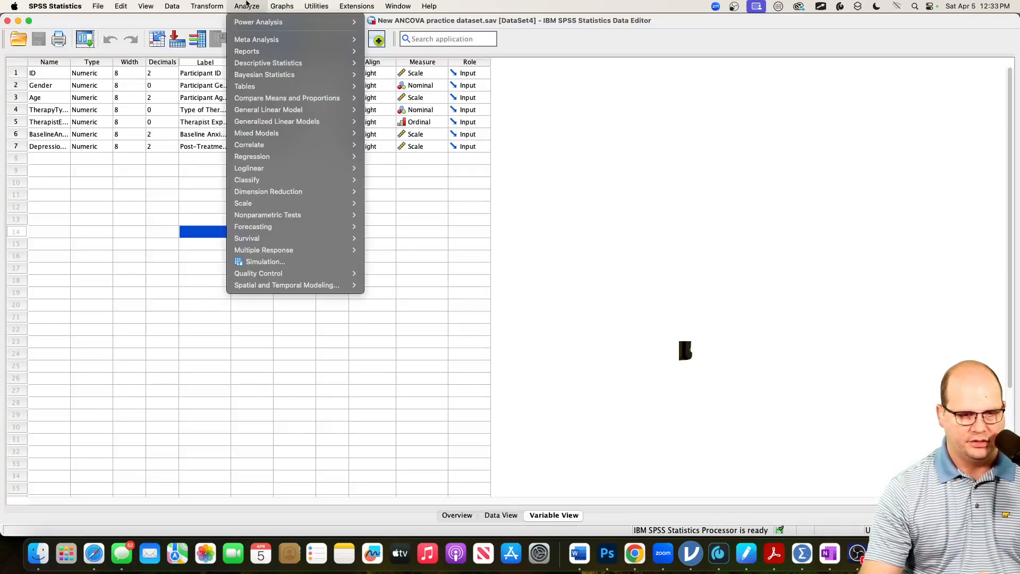
pyautogui.moveTo(259, 99)
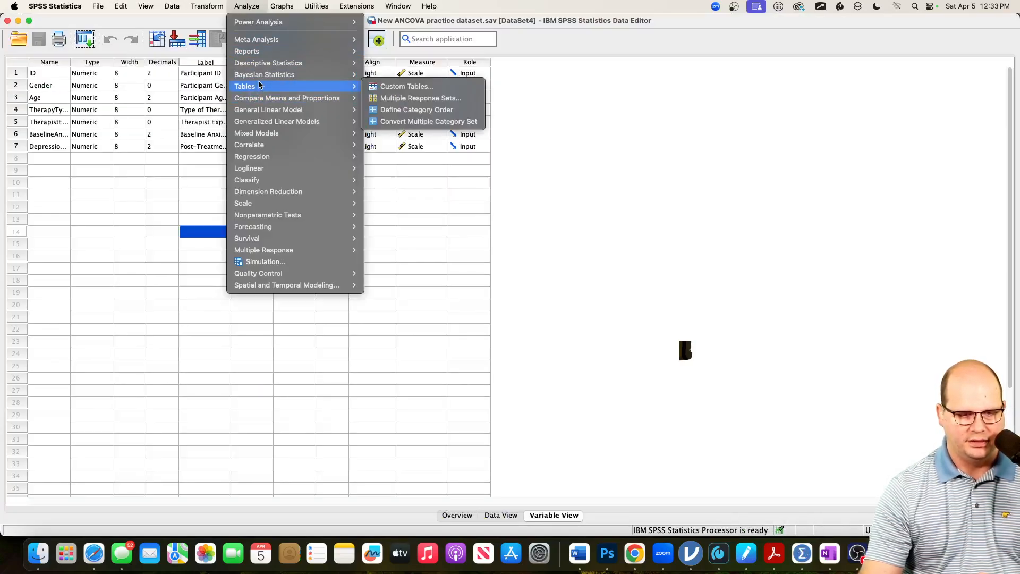
pyautogui.moveTo(318, 110)
pyautogui.click(447, 114)
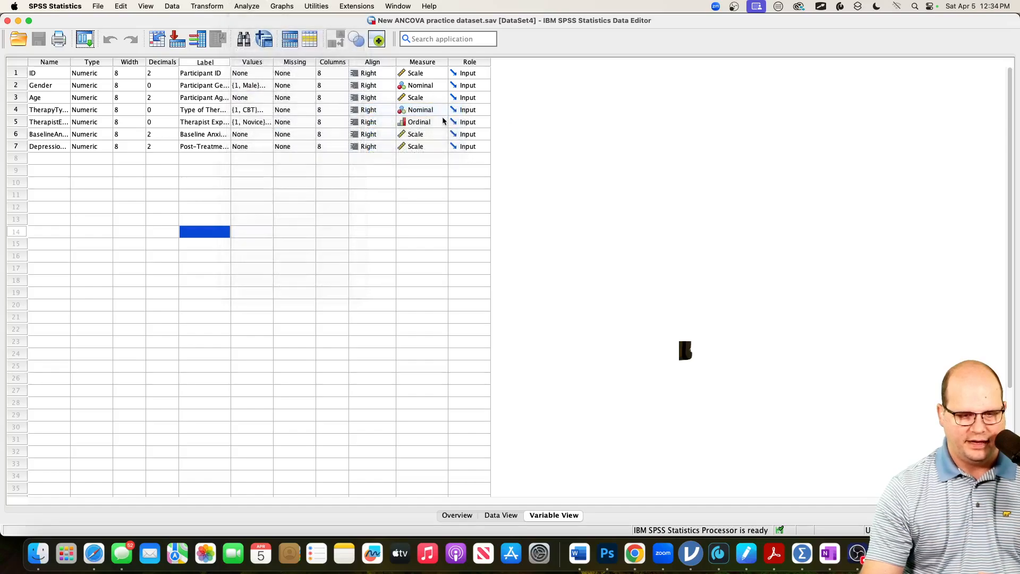
pyautogui.click(336, 362)
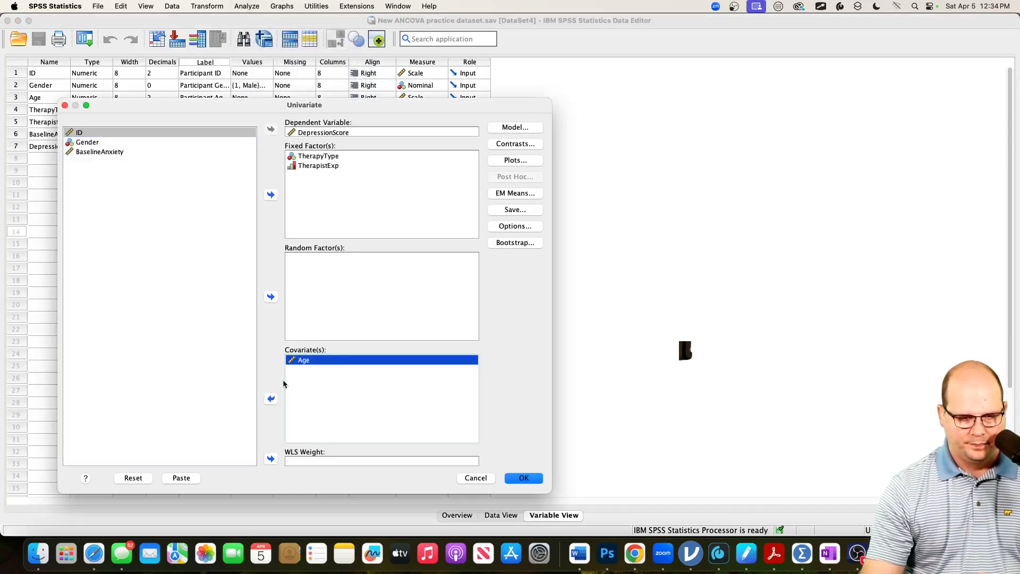
pyautogui.click(272, 399)
# Step: Specify a full factorial model for the univariate analysis
pyautogui.click(514, 130)
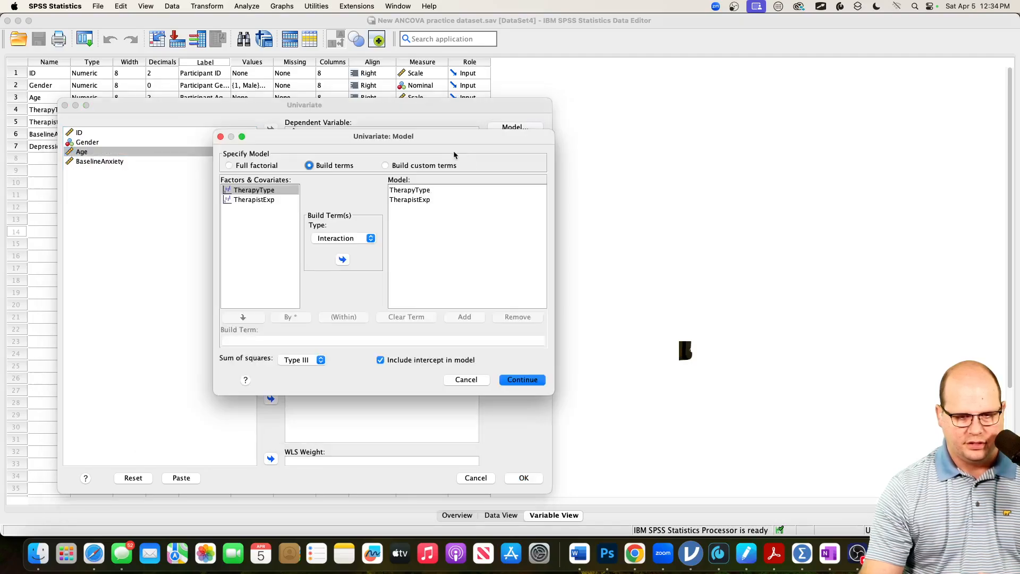
pyautogui.click(252, 166)
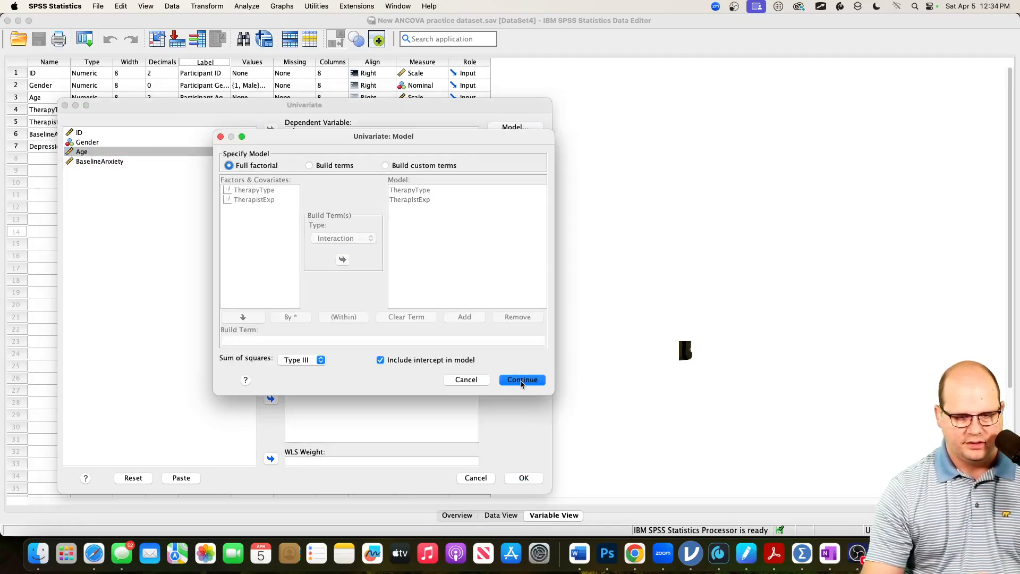
pyautogui.click(526, 380)
# Step: Display estimated marginal means for all factors and their interaction, comparing main and simple main effects, and change the confidence interval adjustment
pyautogui.click(514, 194)
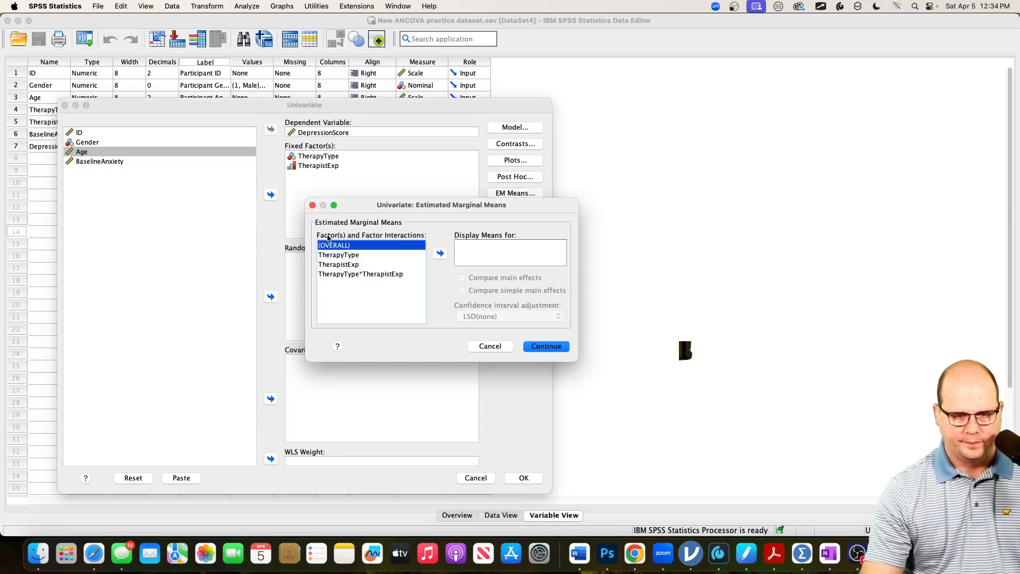
pyautogui.keyDown('shift'); pyautogui.click(344, 273); pyautogui.keyUp('shift')
pyautogui.click(441, 253)
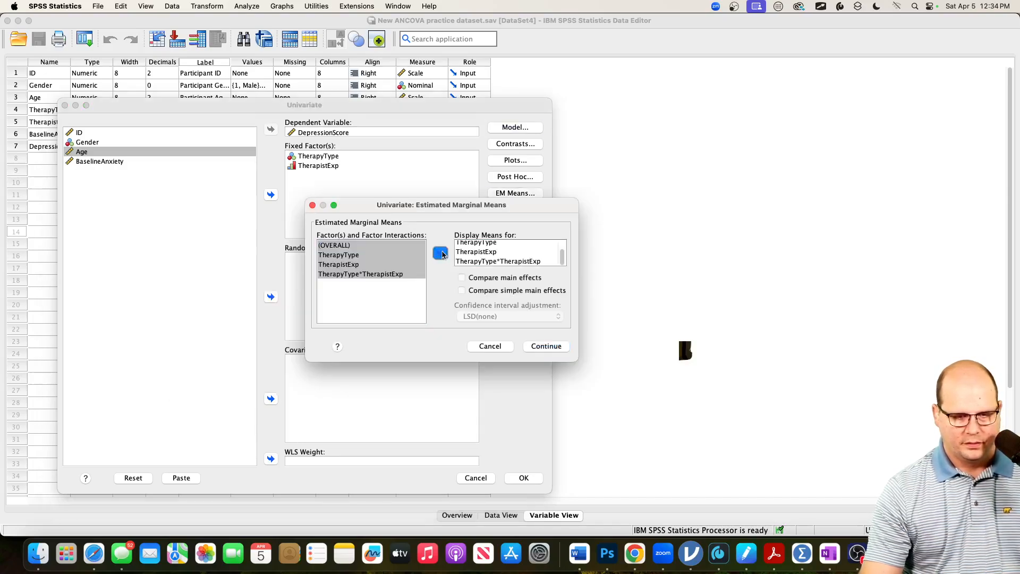
pyautogui.click(462, 278)
pyautogui.click(462, 290)
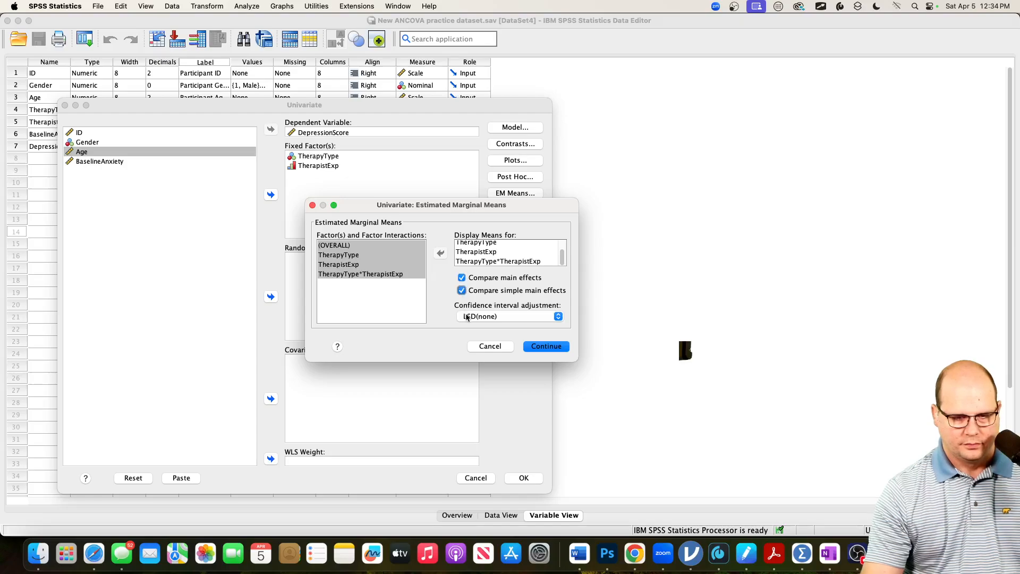
pyautogui.click(466, 317)
pyautogui.click(467, 326)
pyautogui.click(553, 346)
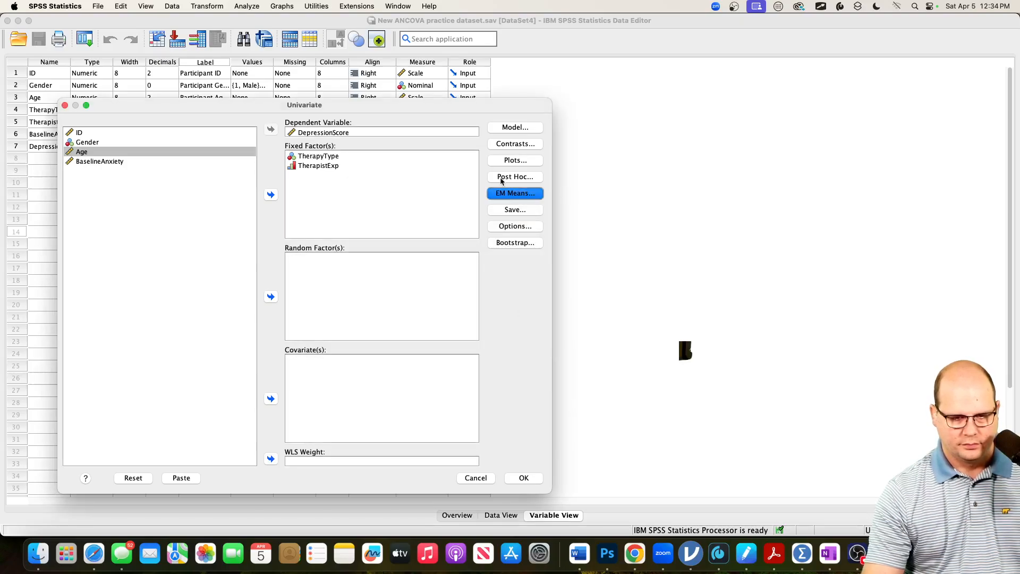
# Step: Review the univariate display options for descriptive statistics, effect size estimates and homogeneity tests, and accept them
pyautogui.click(507, 228)
pyautogui.click(525, 400)
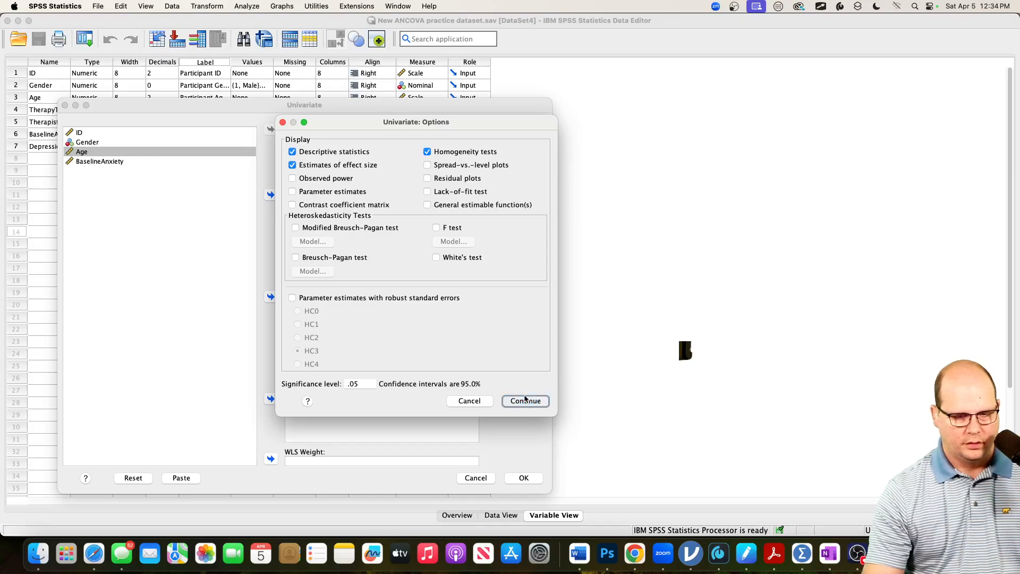
# Step: Run the univariate analysis and bring the Tests of Between-Subjects Effects table into view
pyautogui.click(524, 478)
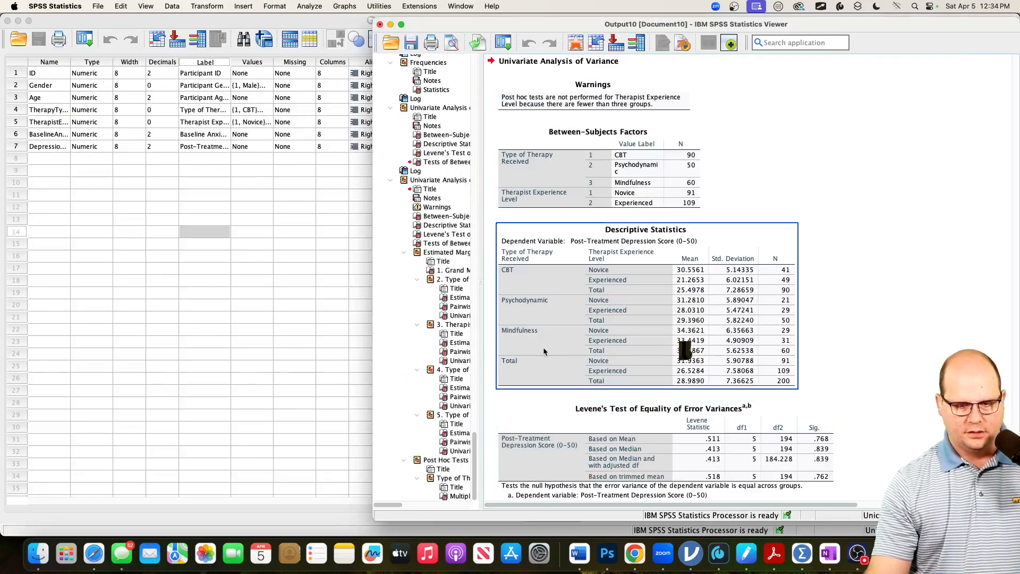
pyautogui.scroll(-10, 627, 306)
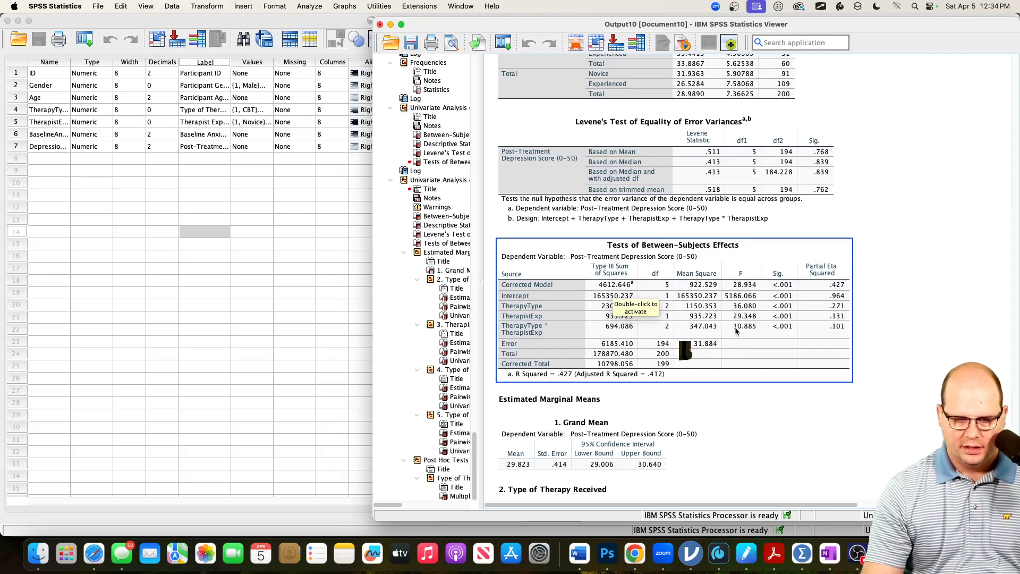
# Step: Compare the main and interaction effects in the Julius AI results in Chrome with the SPSS between-subjects effects table
pyautogui.click(633, 553)
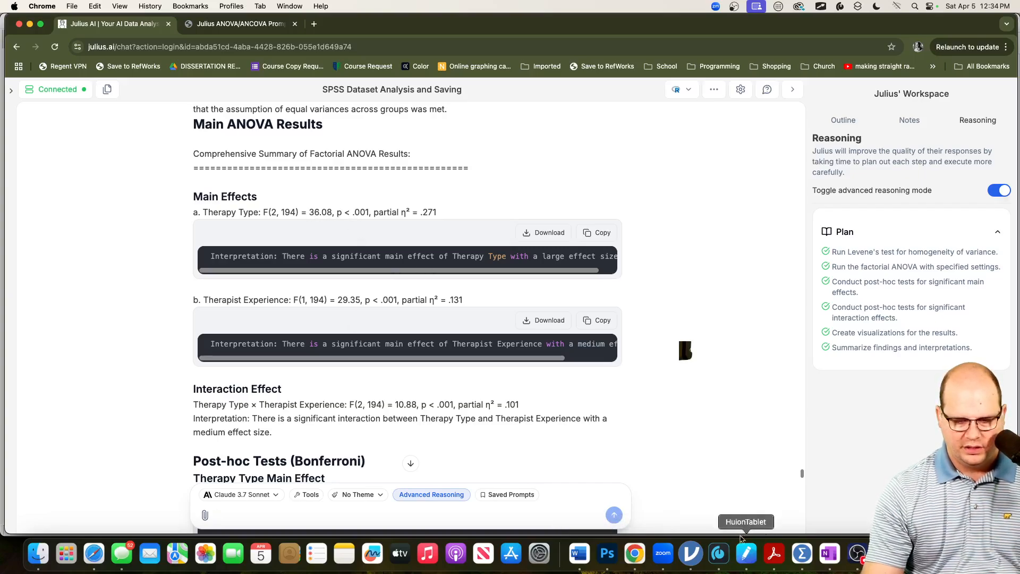
pyautogui.click(803, 554)
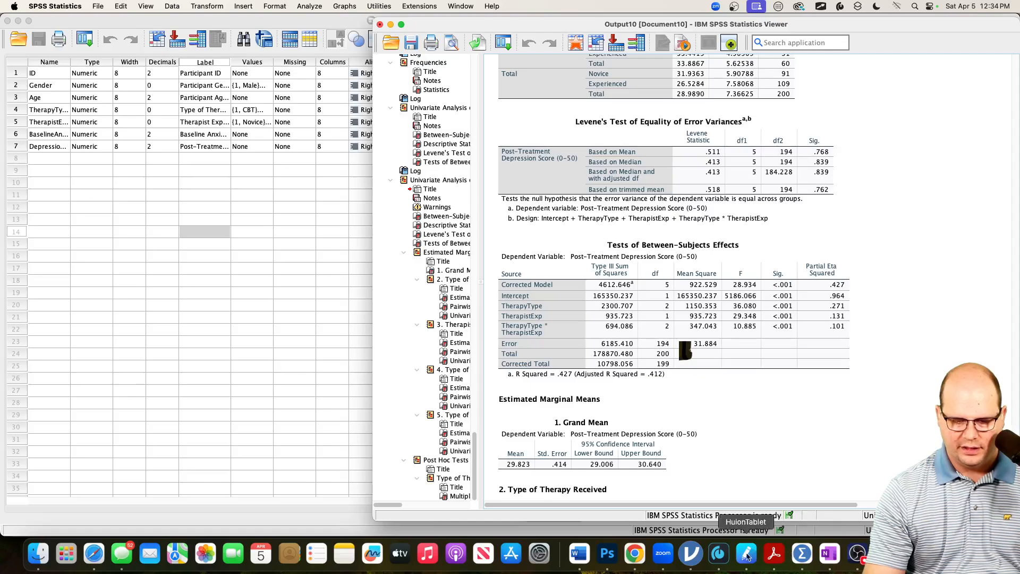
pyautogui.click(645, 558)
pyautogui.scroll(-5, 532, 346)
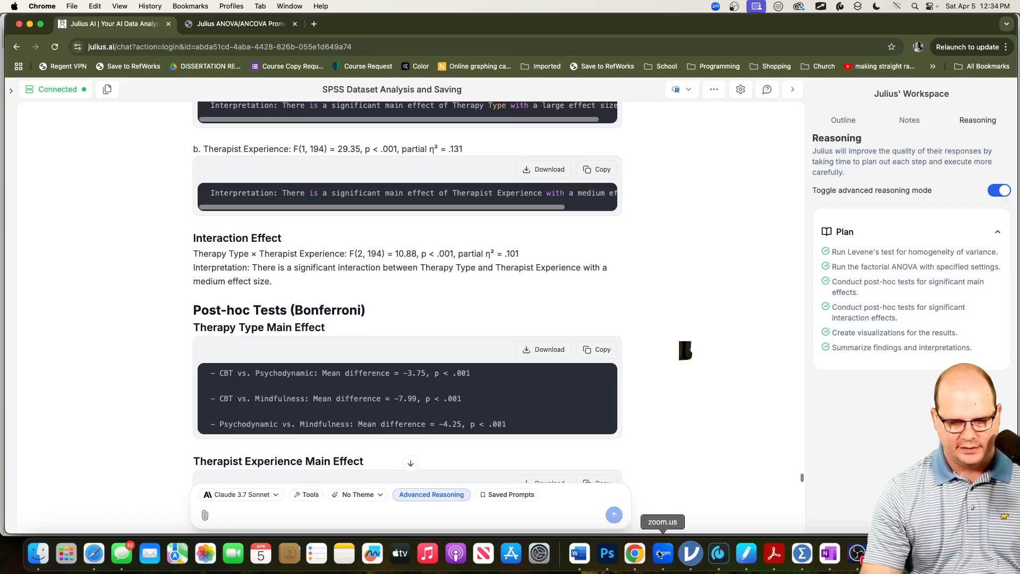
pyautogui.click(802, 554)
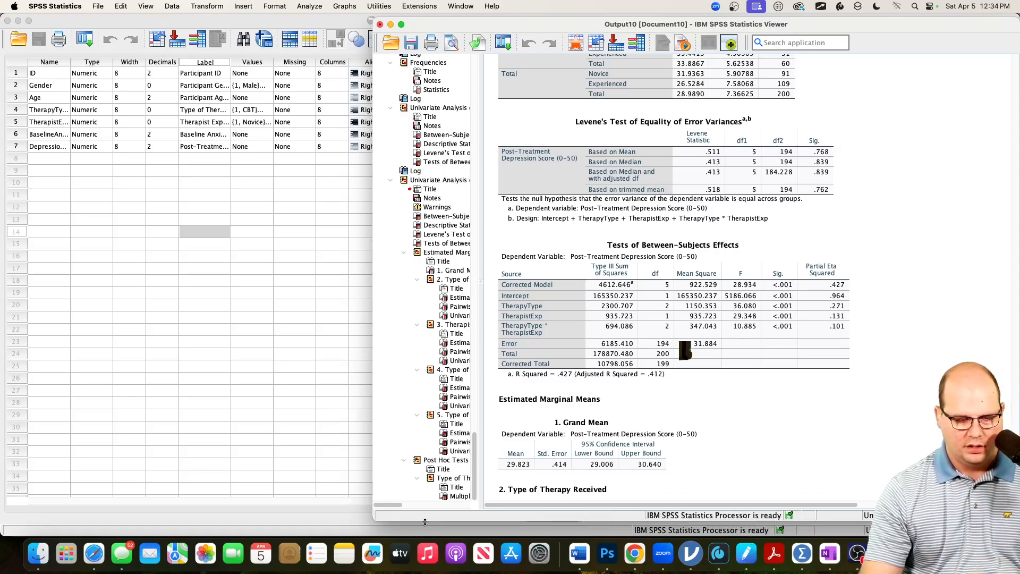
pyautogui.click(634, 553)
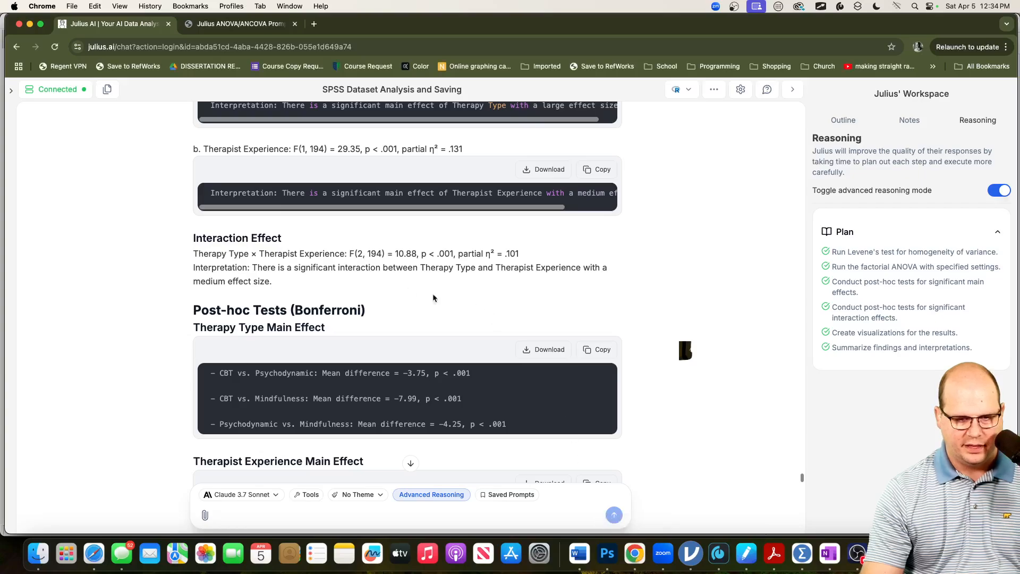
pyautogui.scroll(4, 347, 284)
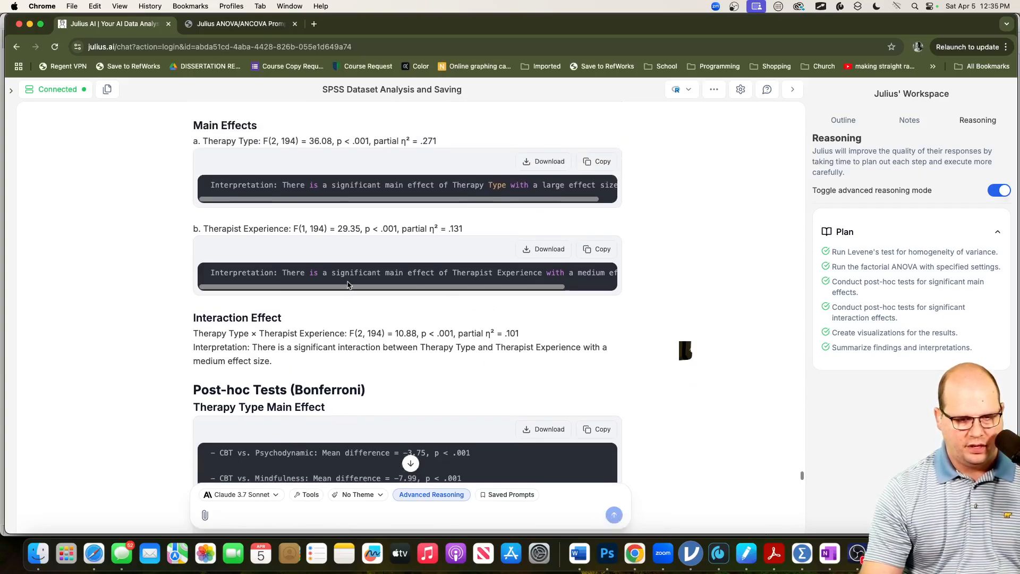
pyautogui.scroll(-4, 316, 340)
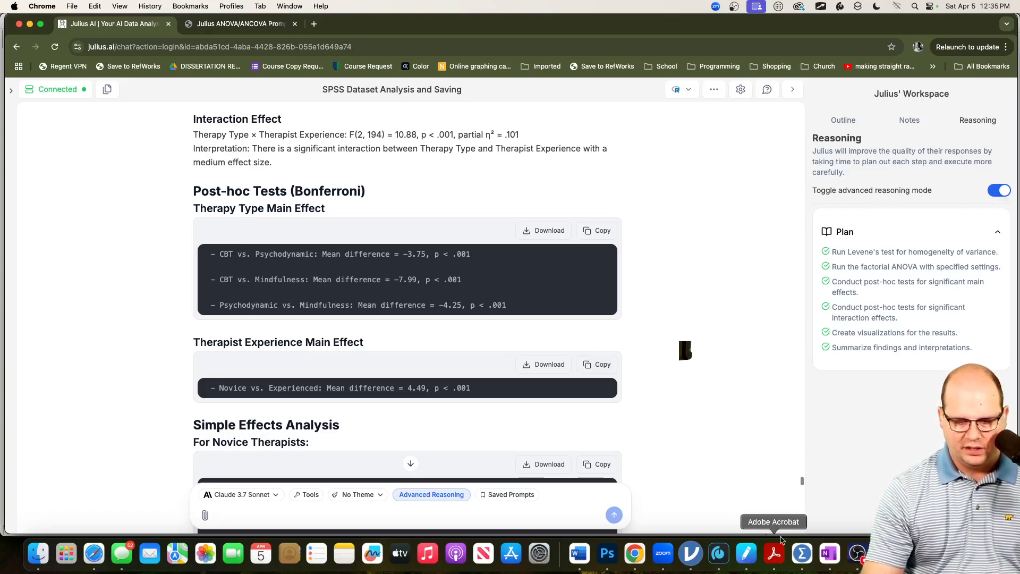
# Step: Examine the SPSS pairwise comparisons for type of therapy and compare them with the Bonferroni post-hoc results in Julius AI
pyautogui.click(802, 554)
pyautogui.scroll(-10, 640, 364)
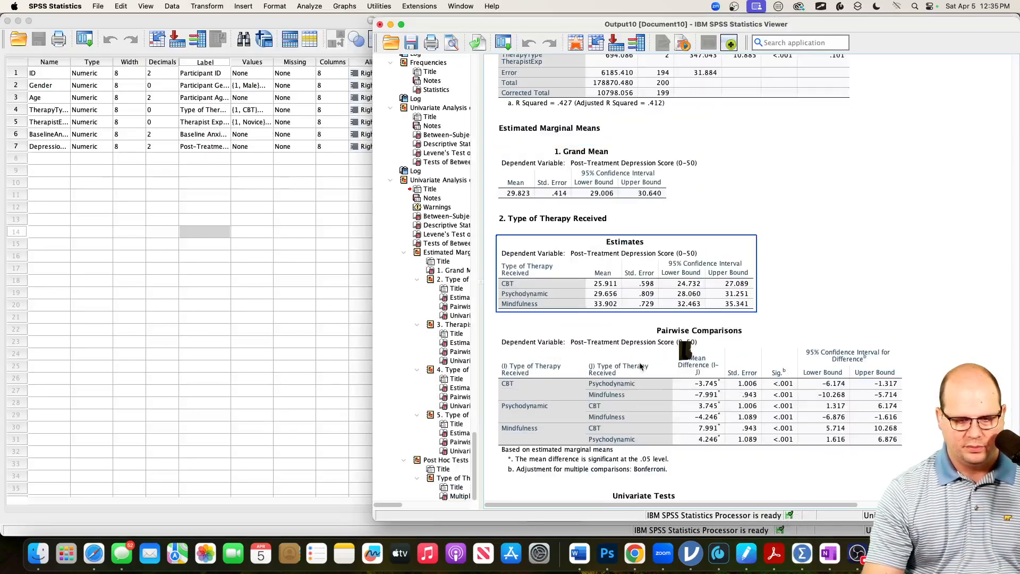
pyautogui.click(640, 366)
pyautogui.scroll(-1, 637, 362)
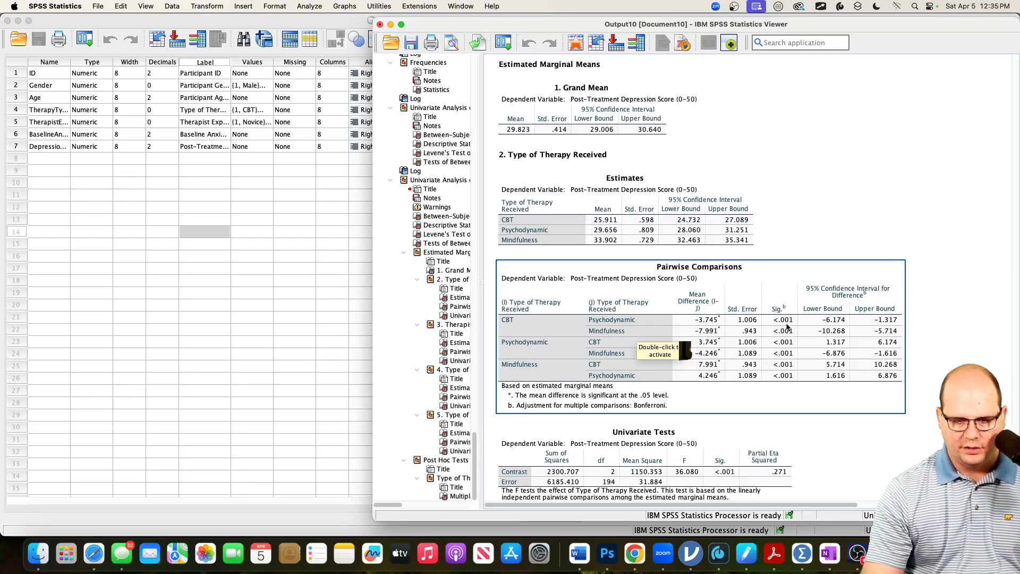
pyautogui.click(634, 554)
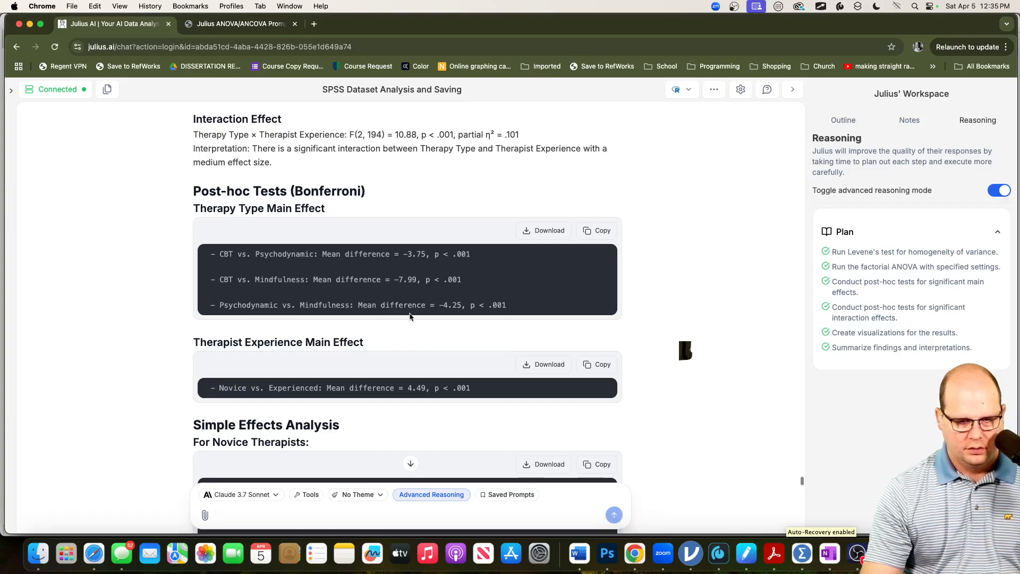
# Step: Compare the Novice vs. Experienced post-hoc difference in Julius AI with the SPSS pairwise comparisons for therapist experience level
pyautogui.scroll(-3, 141, 318)
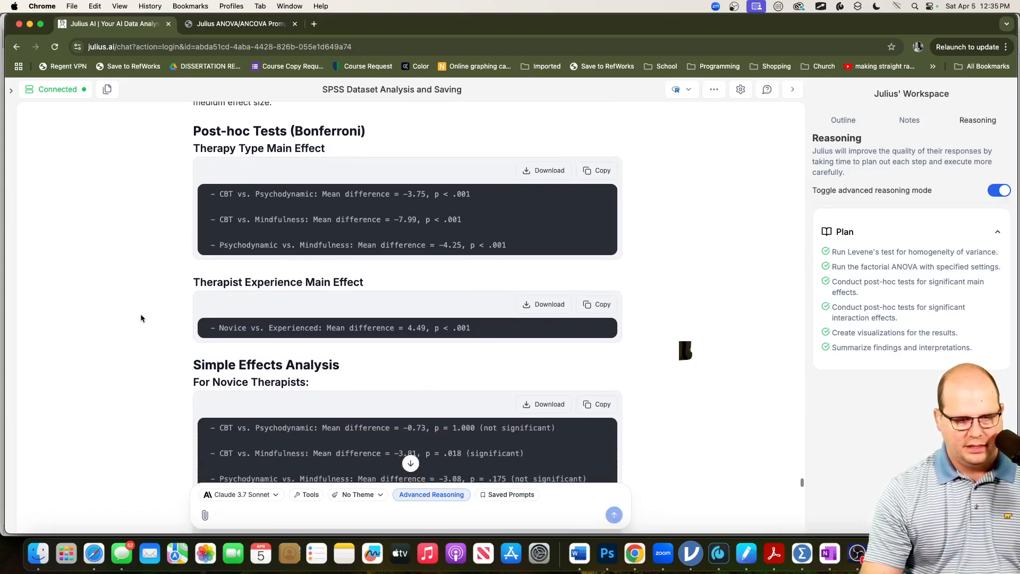
pyautogui.scroll(-3, 141, 318)
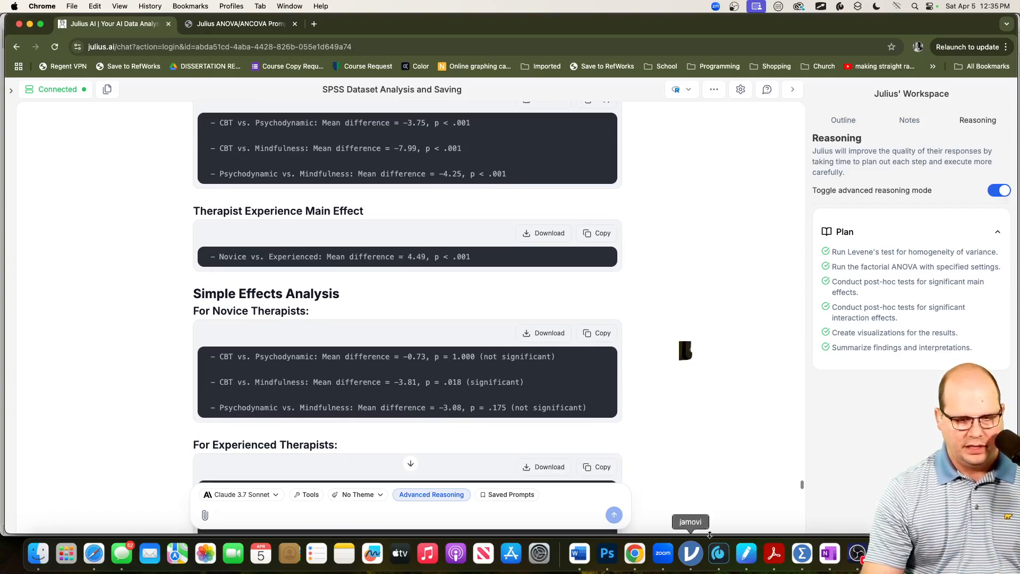
pyautogui.click(802, 551)
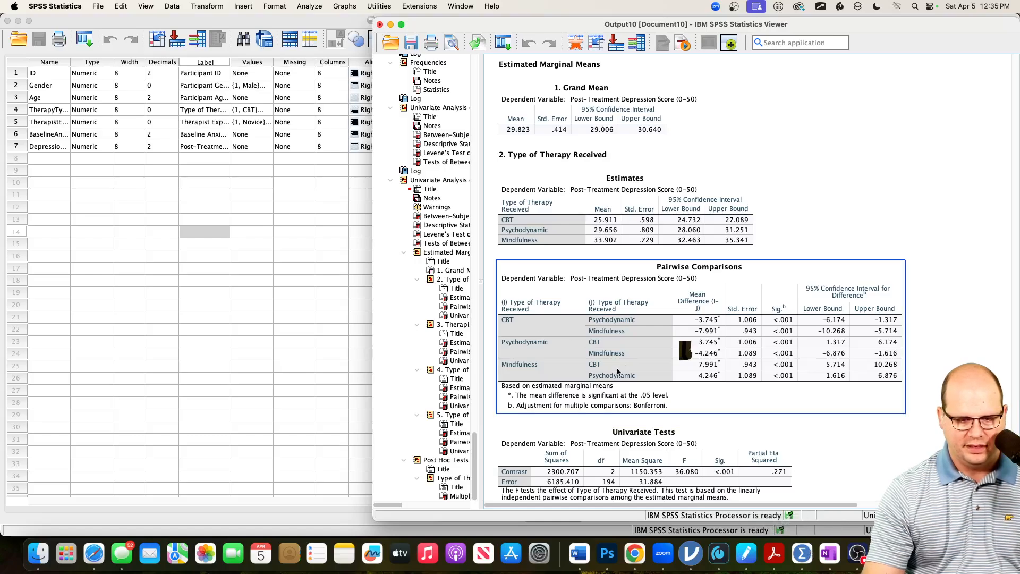
pyautogui.scroll(-5, 618, 372)
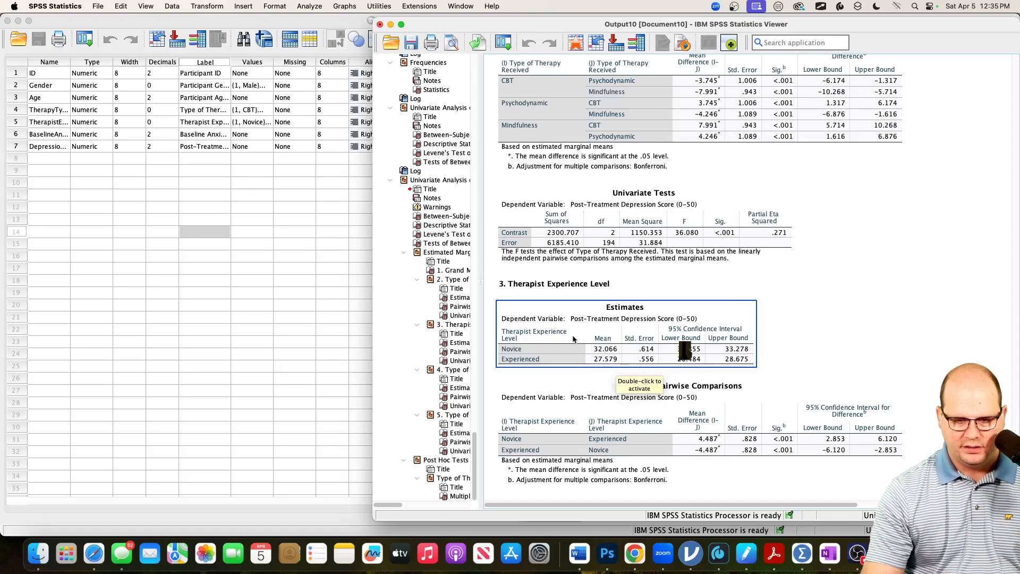
pyautogui.scroll(-2, 574, 340)
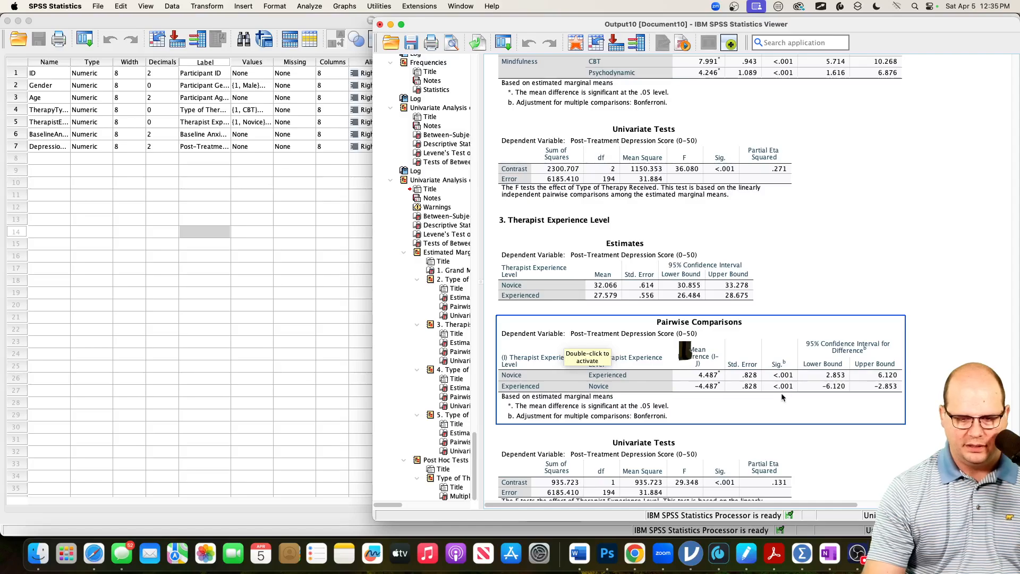
pyautogui.click(634, 553)
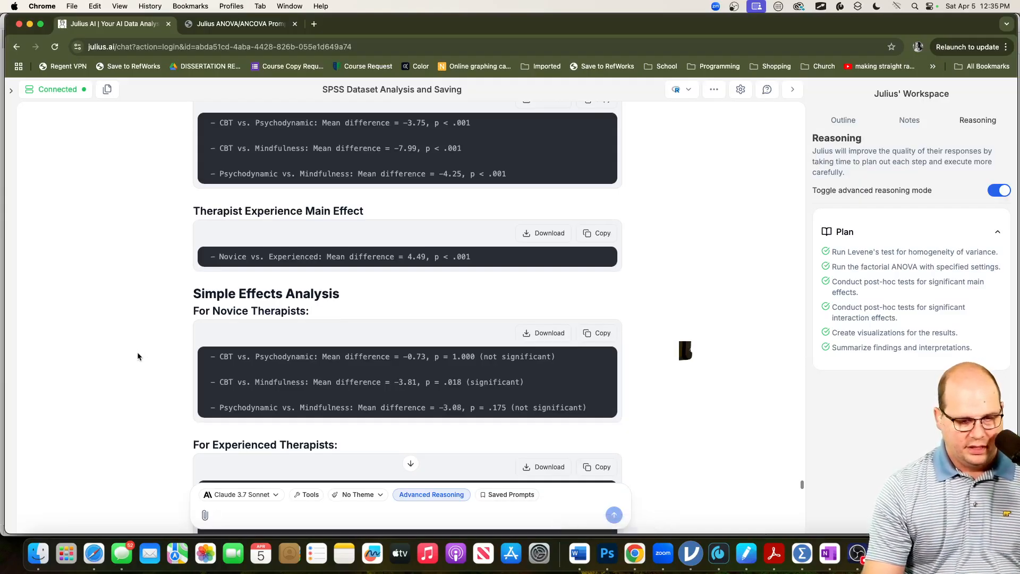
# Step: Review the simple effects, plots, key findings, interpretation and visualization recommendations in the Julius AI response
pyautogui.scroll(-3, 137, 352)
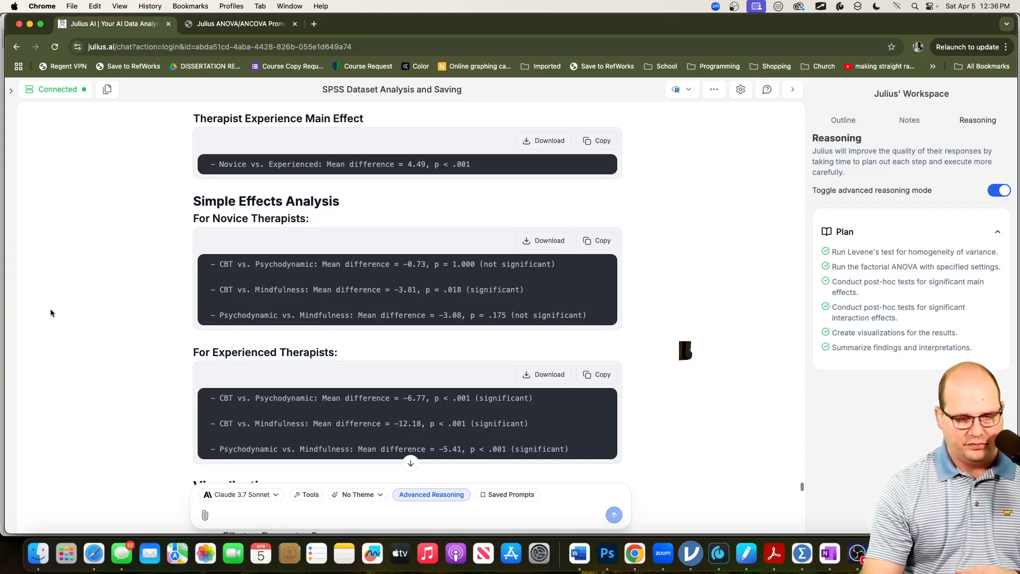
pyautogui.scroll(-3, 183, 370)
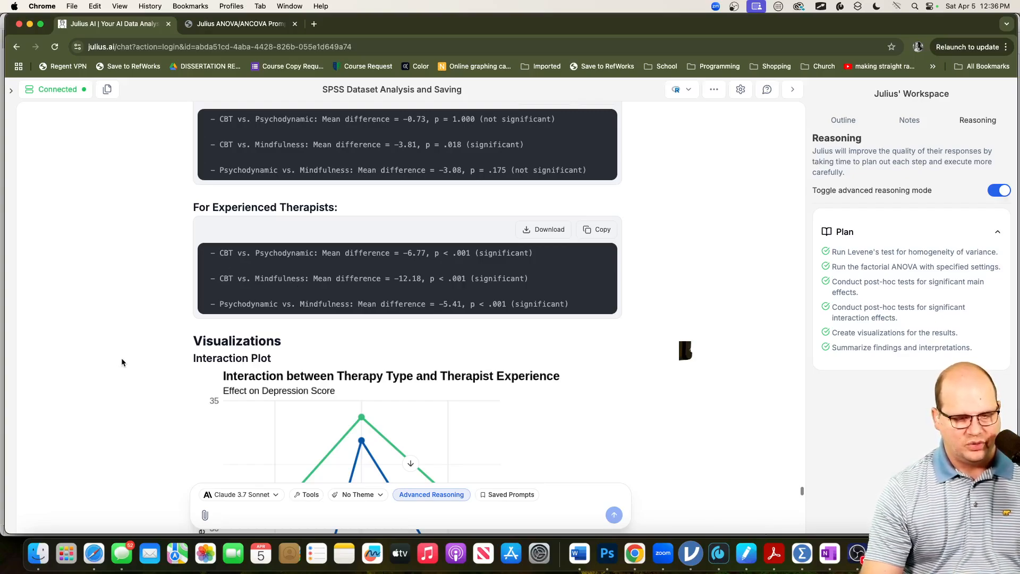
pyautogui.scroll(-10, 122, 361)
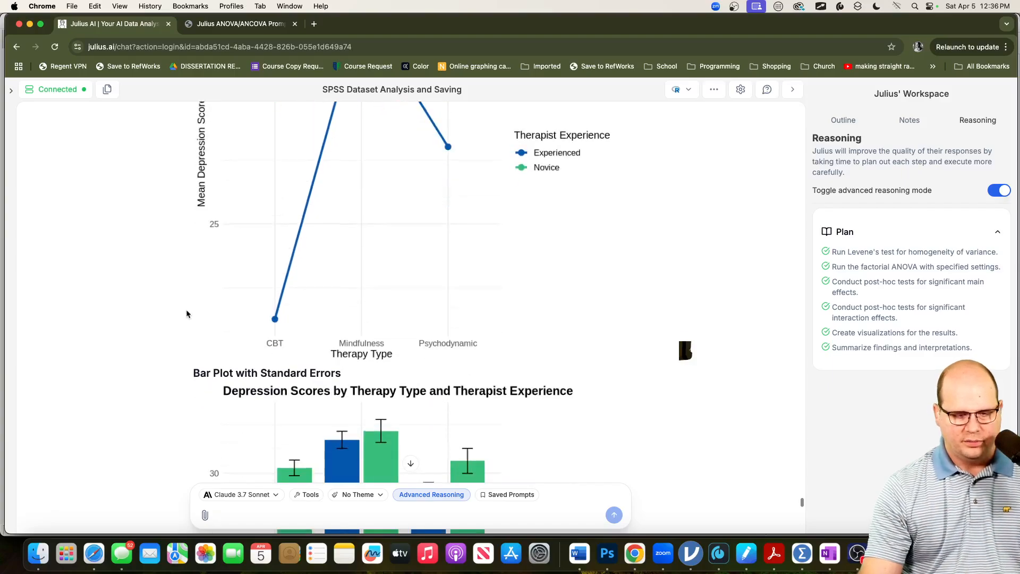
pyautogui.scroll(-12, 187, 315)
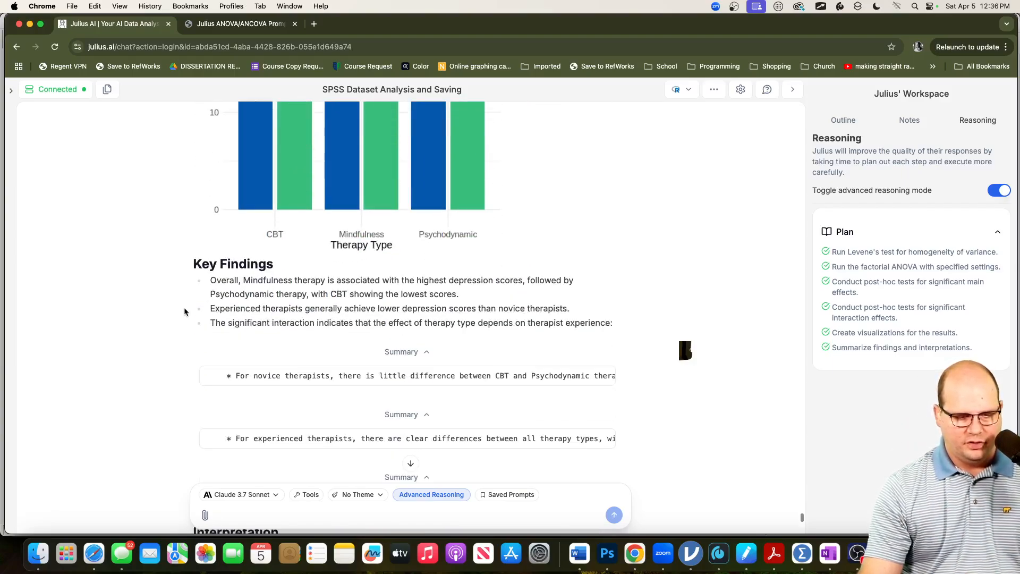
pyautogui.scroll(-4, 183, 307)
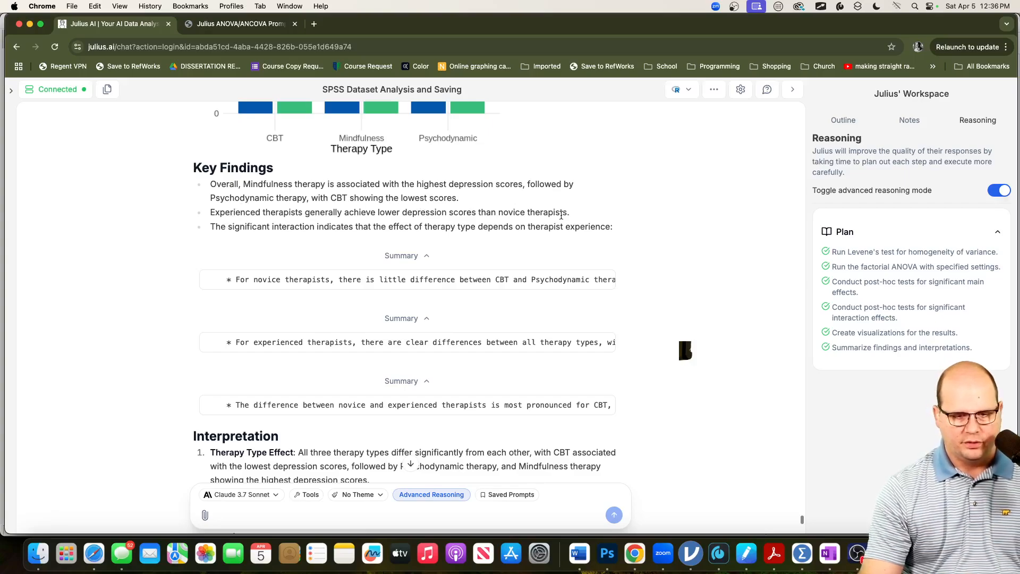
pyautogui.scroll(-8, 196, 286)
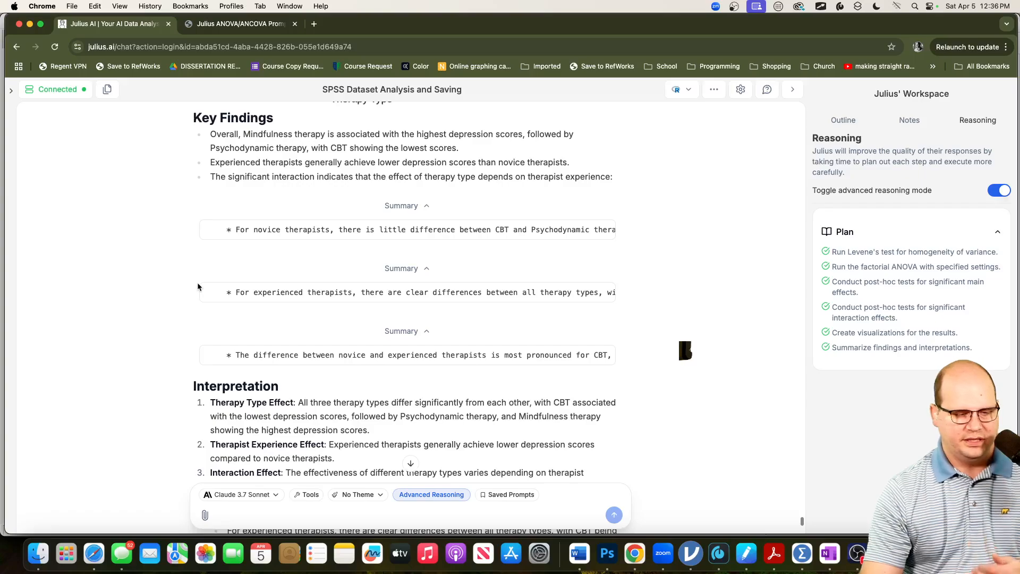
pyautogui.scroll(-3, 199, 289)
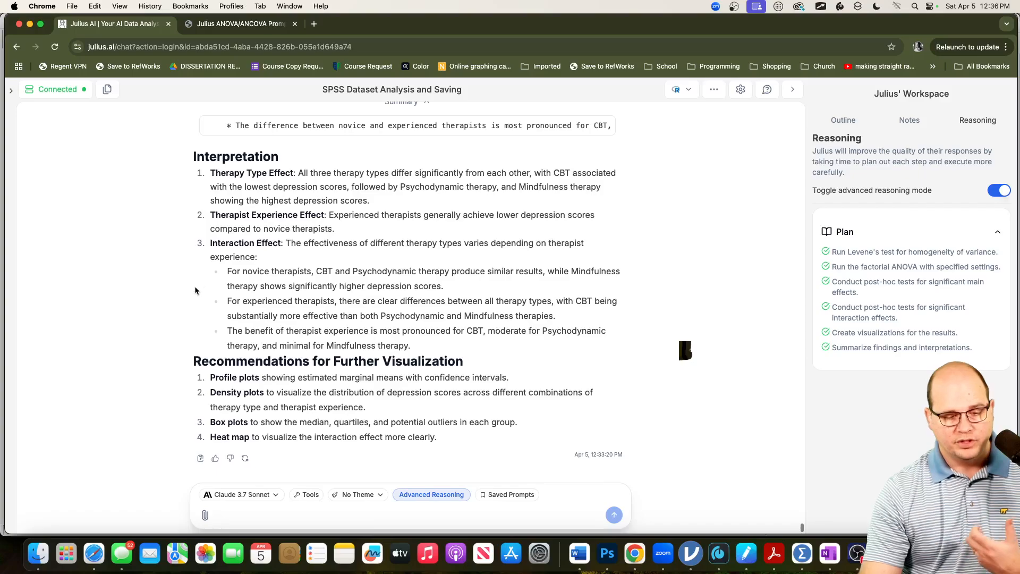
pyautogui.scroll(4, 183, 289)
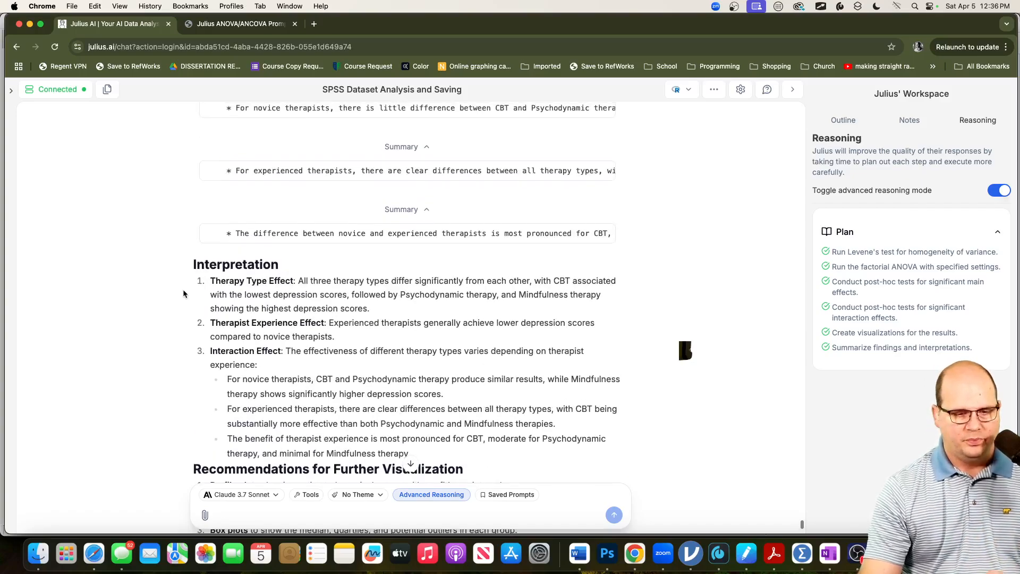
pyautogui.scroll(-4, 183, 291)
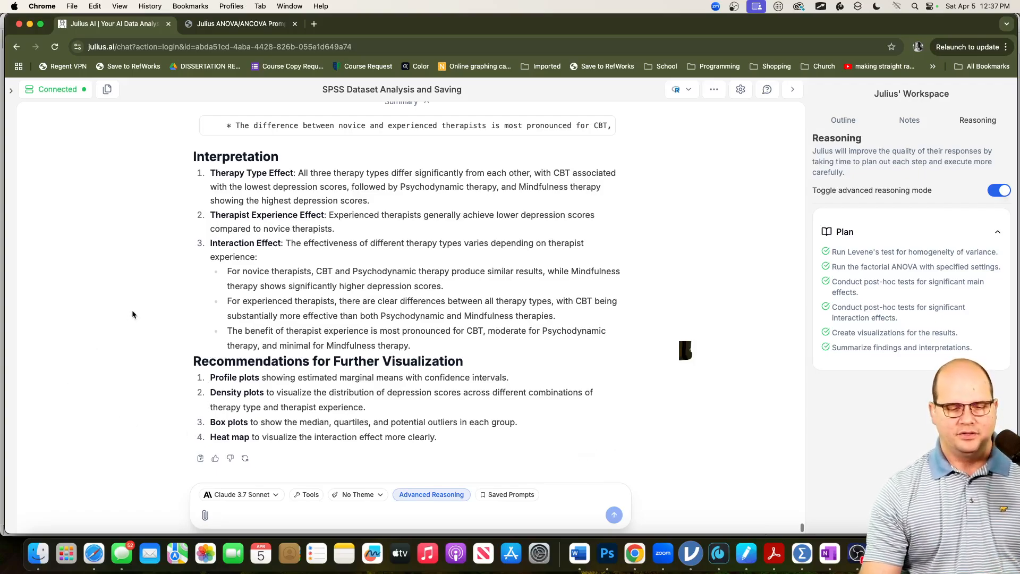
# Step: Return to the ANOVA/ANCOVA prompt generator, set the covariate to Age and enable the test for homogeneity of regression slopes
pyautogui.click(240, 25)
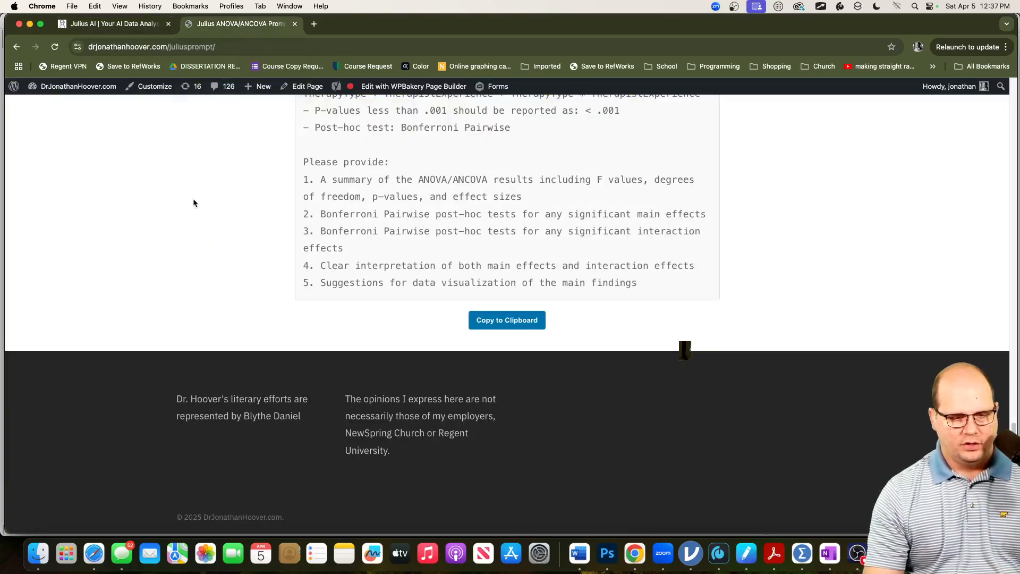
pyautogui.scroll(10, 181, 214)
pyautogui.scroll(7, 179, 212)
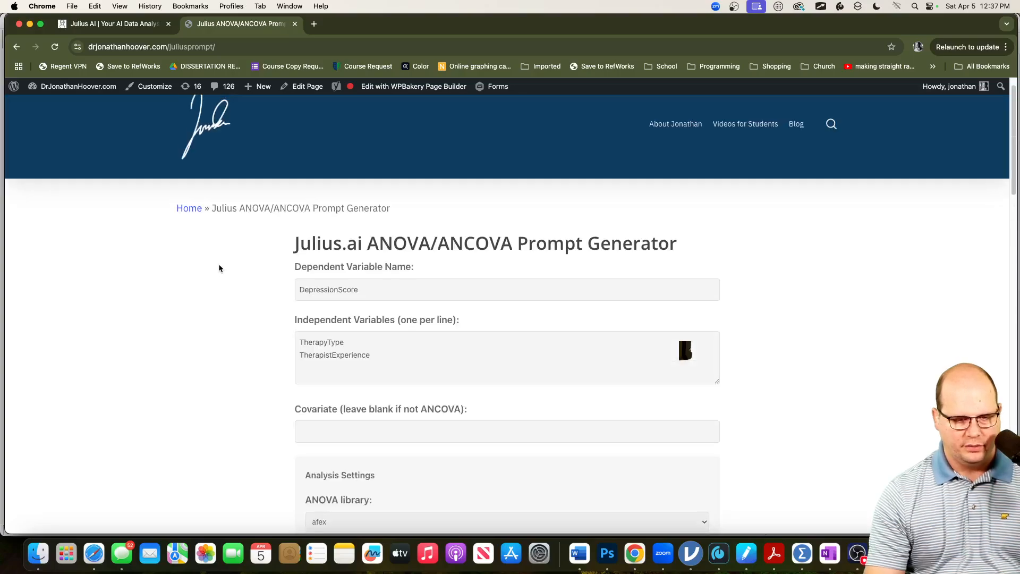
pyautogui.scroll(-4, 218, 268)
pyautogui.scroll(3, 218, 267)
pyautogui.click(316, 353)
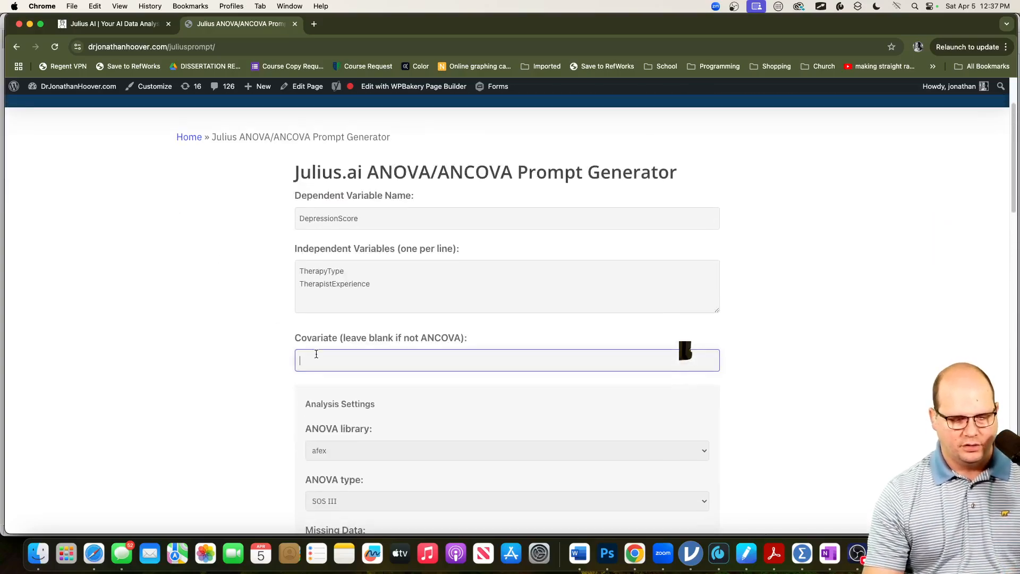
pyautogui.write('Age')
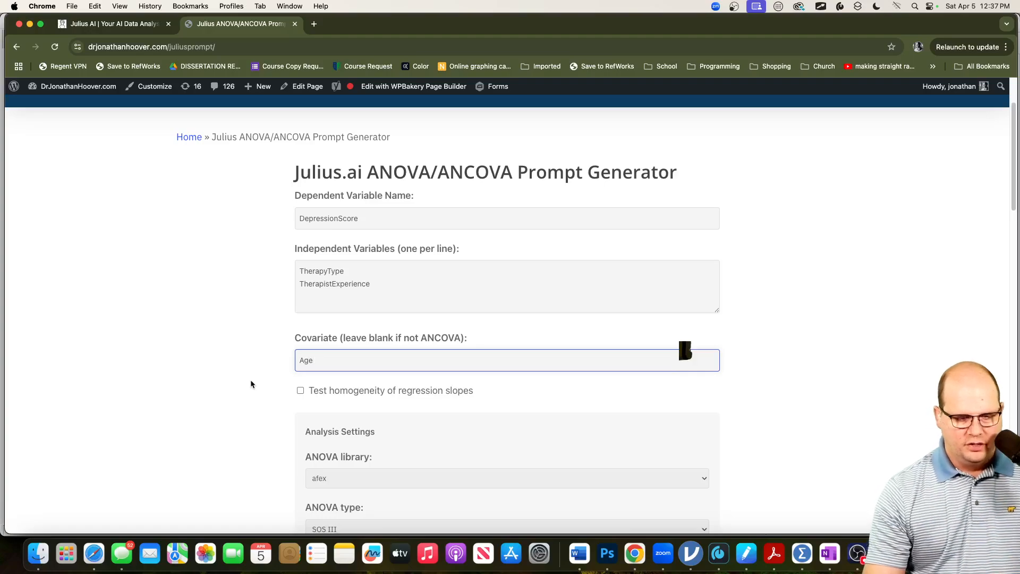
pyautogui.click(300, 390)
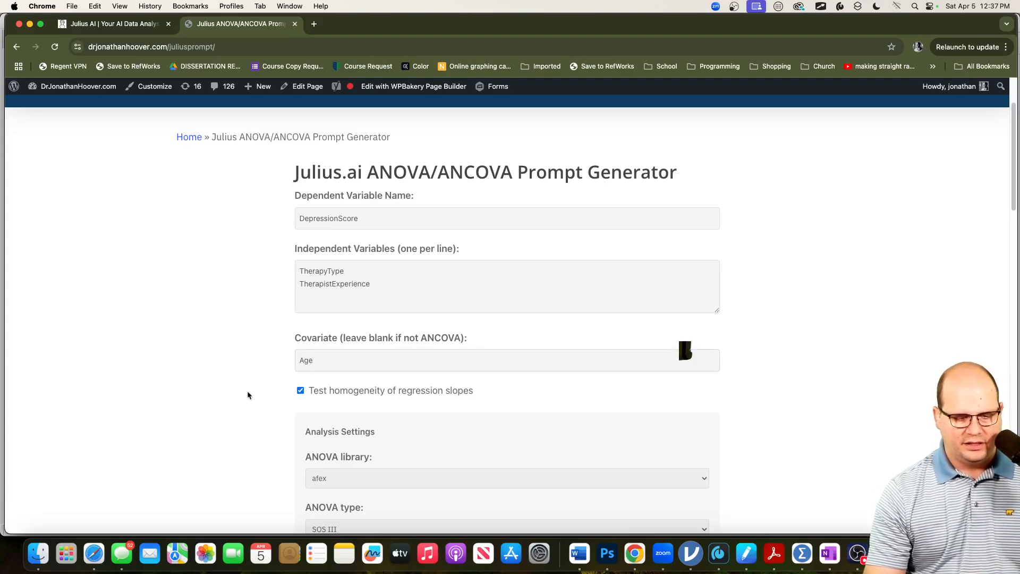
# Step: Generate the Julius.ai prompt for the factorial ANCOVA and go through it to its end
pyautogui.scroll(-15, 193, 361)
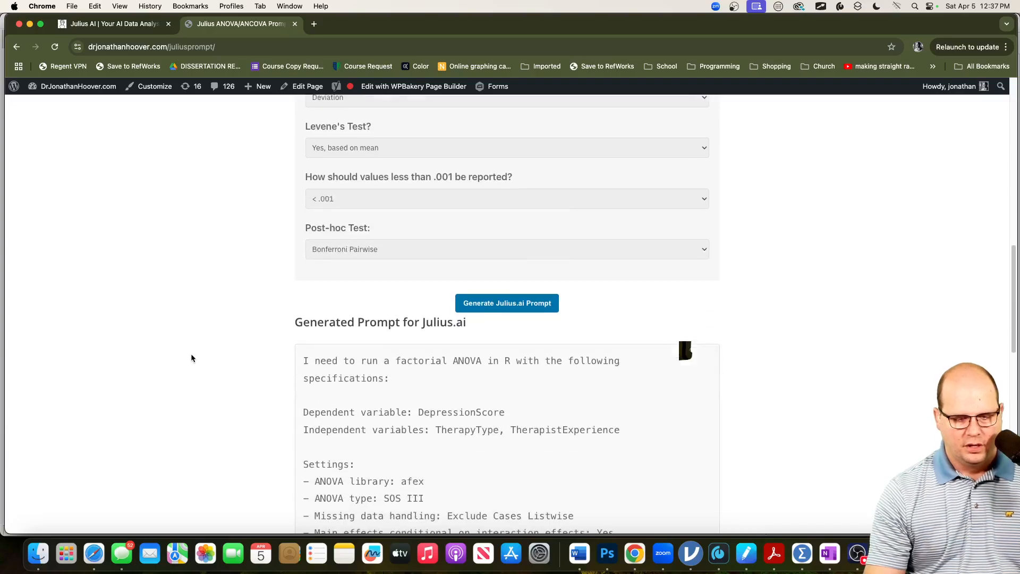
pyautogui.click(537, 302)
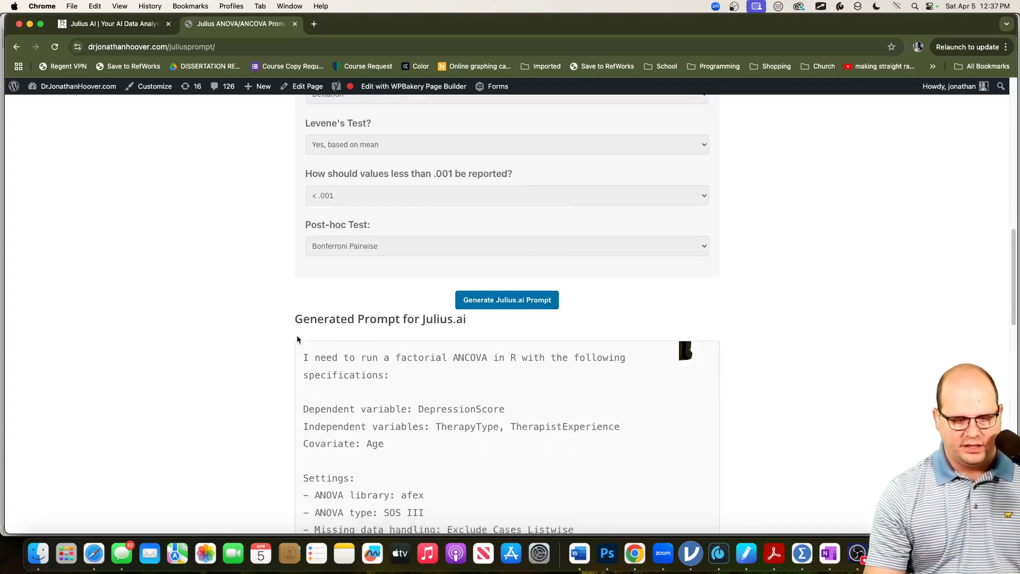
pyautogui.scroll(-5, 293, 340)
pyautogui.scroll(-15, 292, 343)
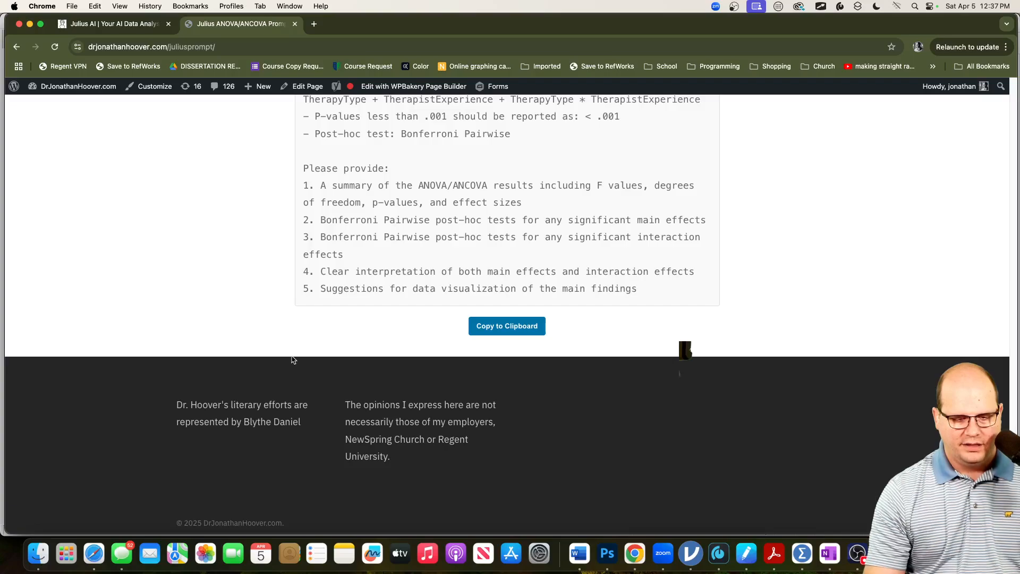
# Step: Copy the generated factorial ANCOVA prompt, paste it into the Julius AI chat and submit it
pyautogui.click(505, 326)
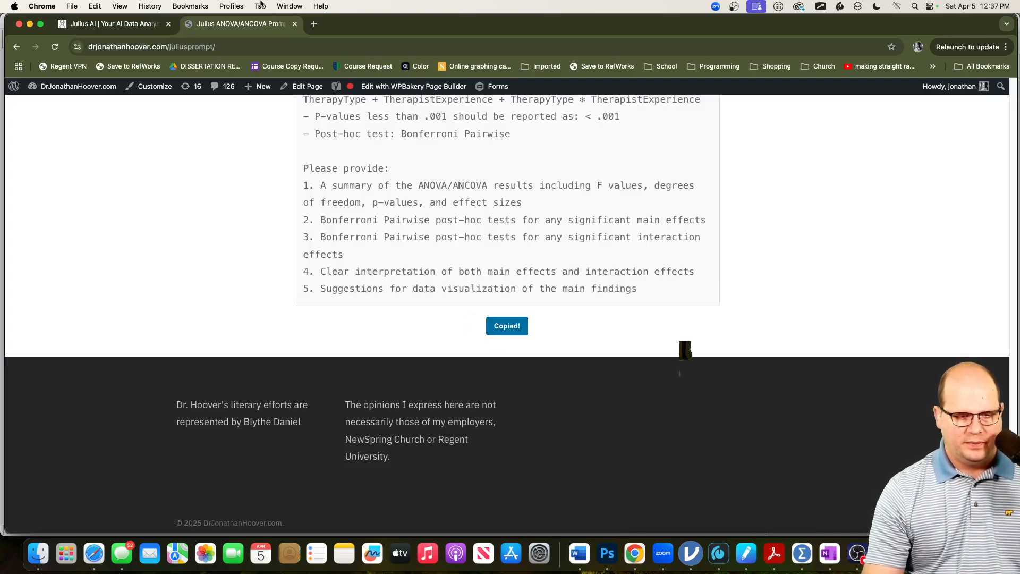
pyautogui.click(153, 22)
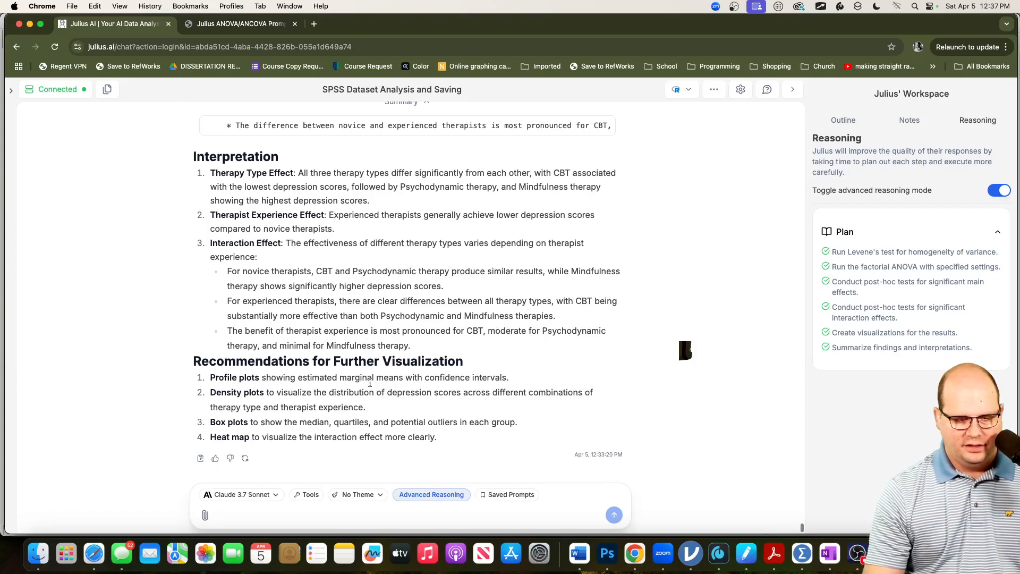
pyautogui.click(335, 508)
pyautogui.press('super+v')
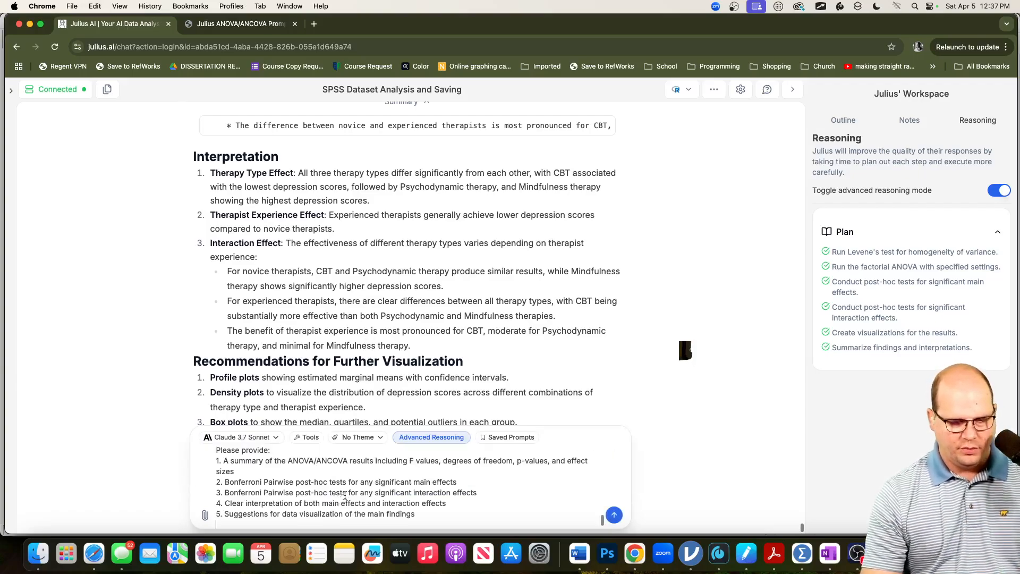
pyautogui.click(613, 515)
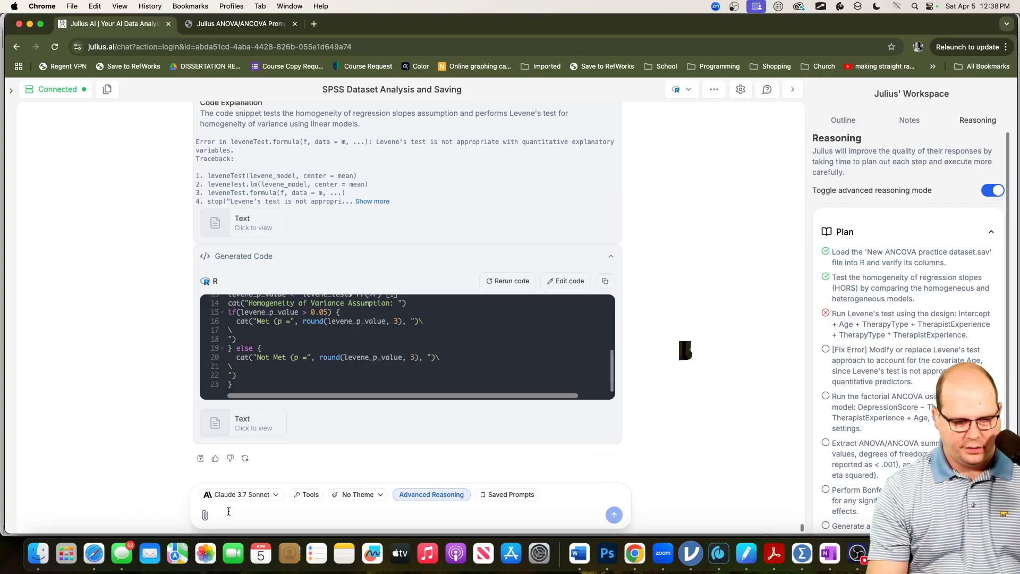
# Step: Paste the factorial ANCOVA prompt into the chat again and review its variables, settings and homogeneity of regression slopes steps
pyautogui.press('super+v')
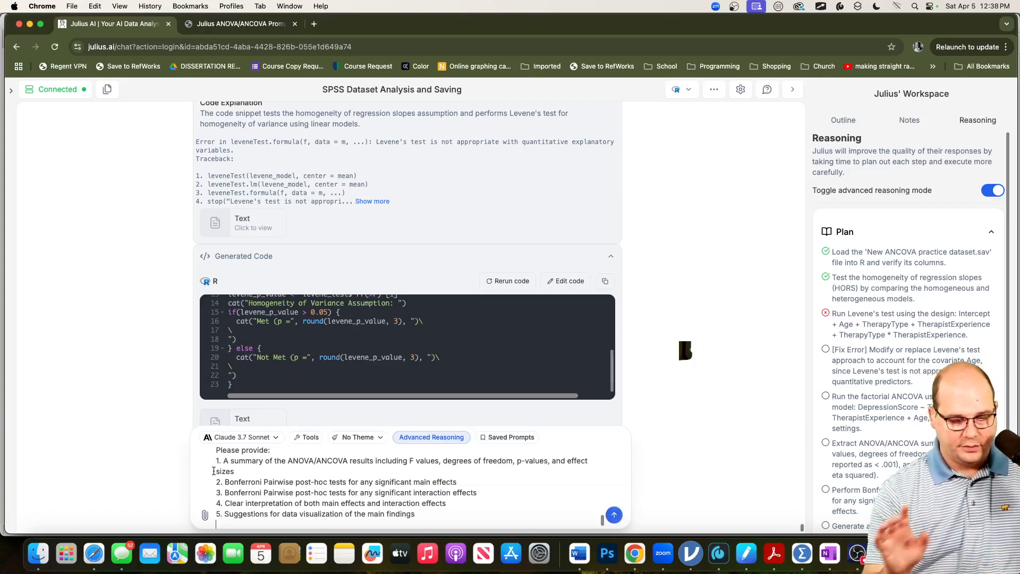
pyautogui.scroll(10, 291, 493)
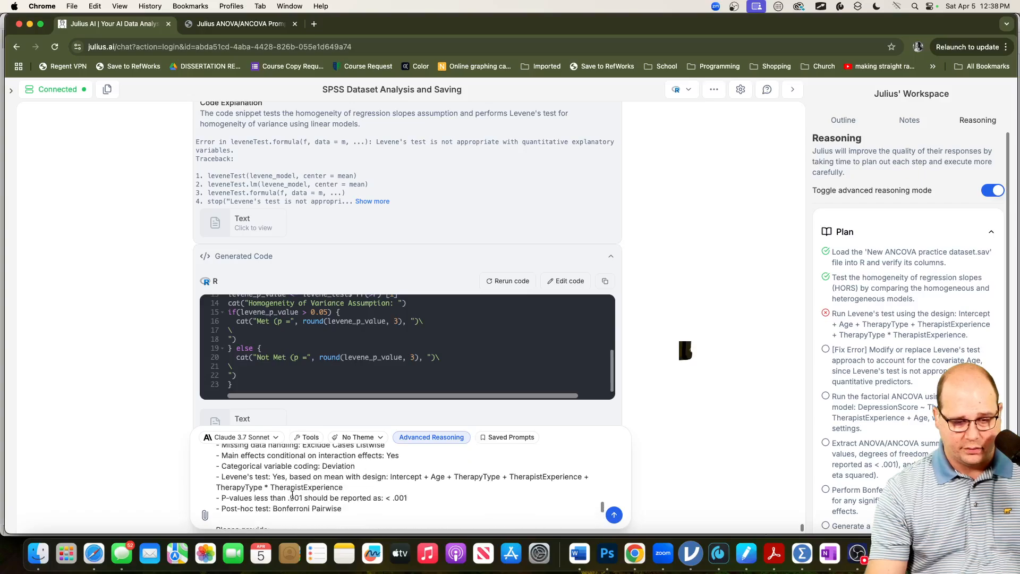
pyautogui.scroll(10, 293, 498)
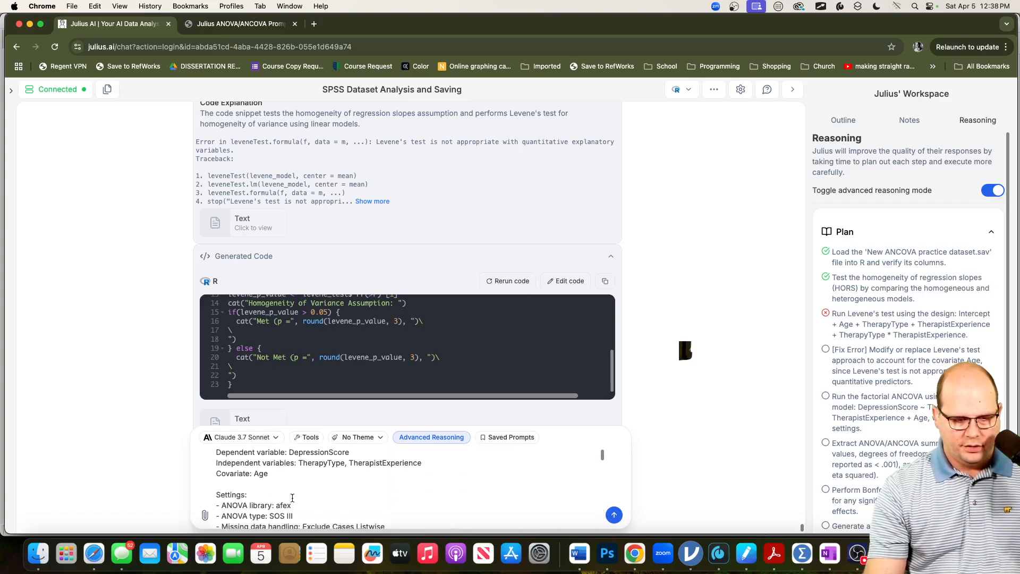
pyautogui.scroll(-3, 293, 498)
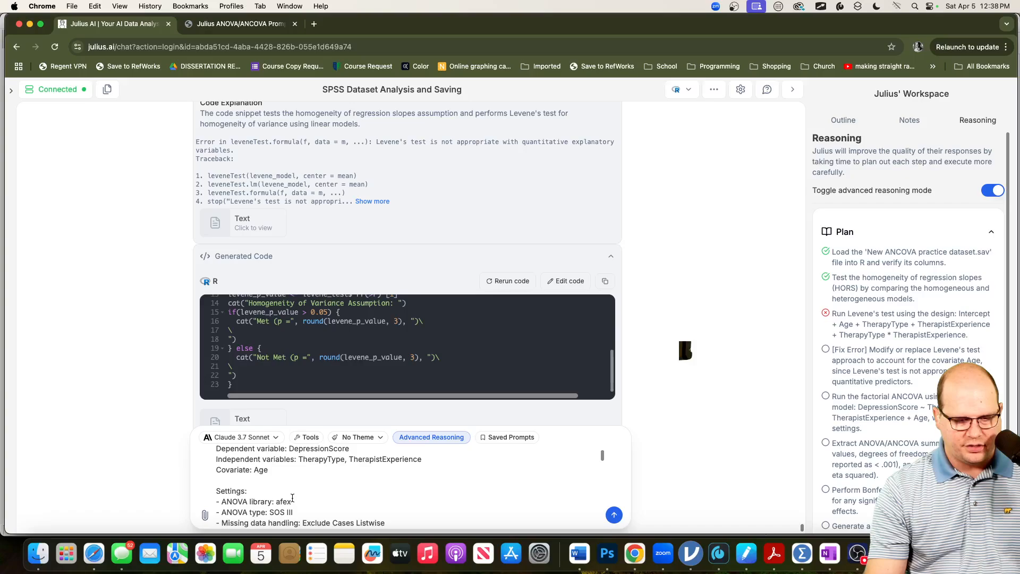
pyautogui.scroll(-3, 297, 496)
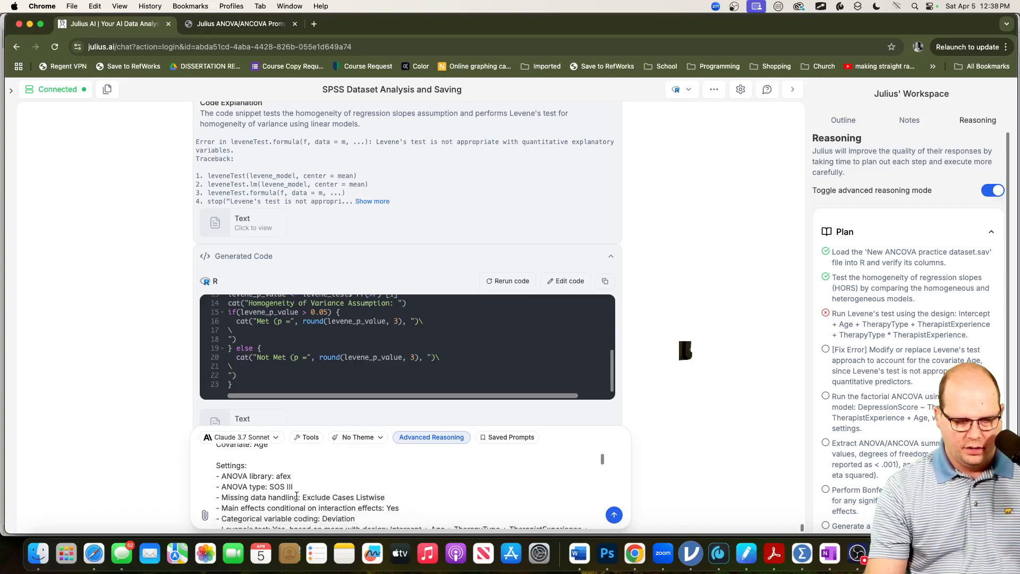
pyautogui.scroll(5, 297, 494)
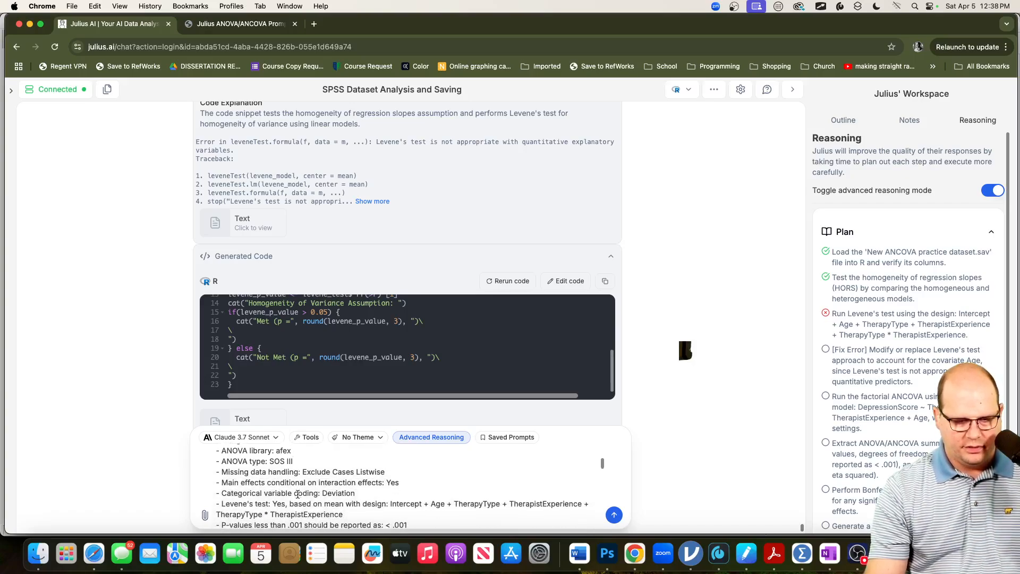
pyautogui.scroll(-1, 298, 495)
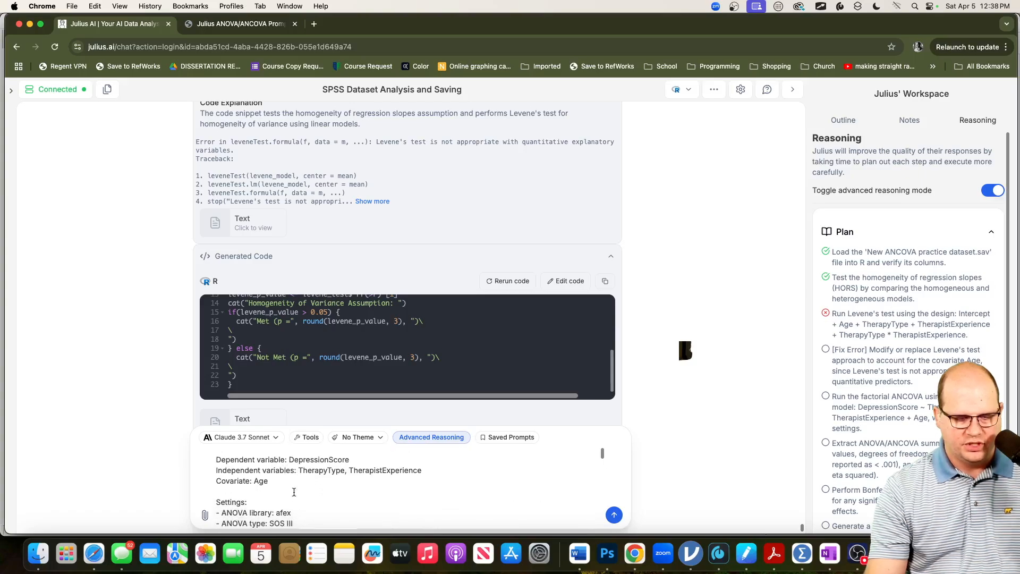
pyautogui.scroll(2, 294, 492)
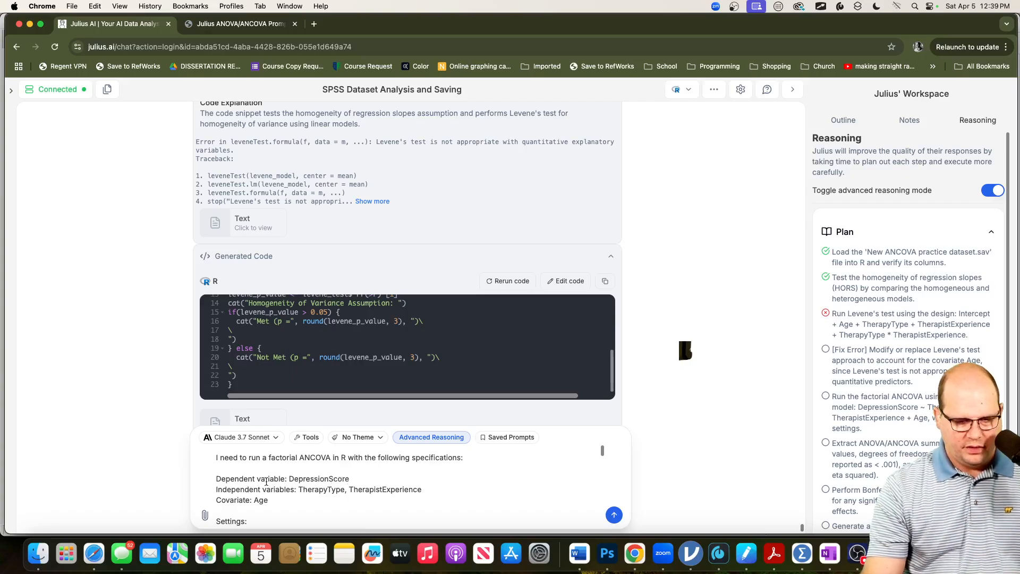
pyautogui.scroll(-5, 297, 502)
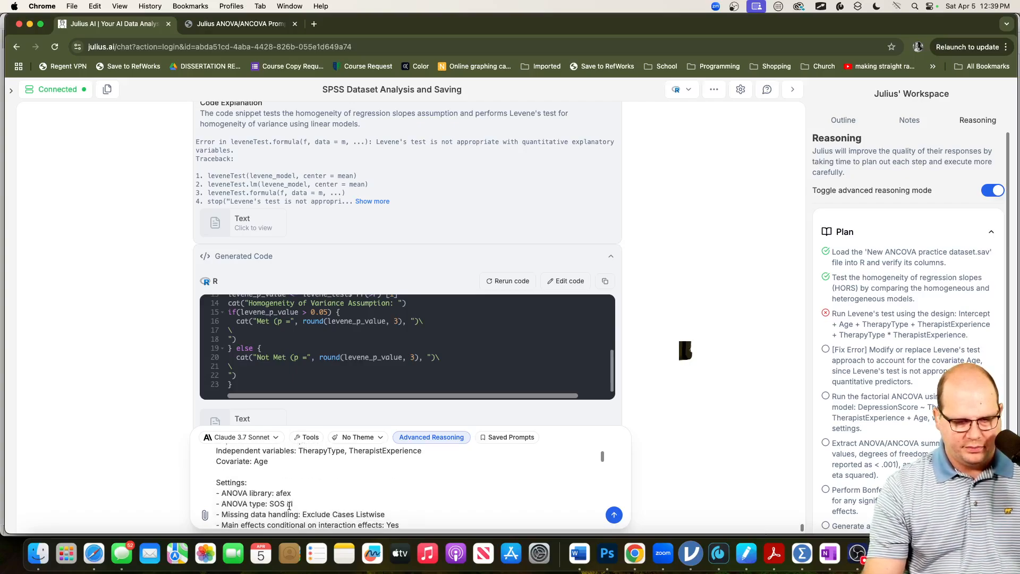
pyautogui.scroll(-5, 289, 505)
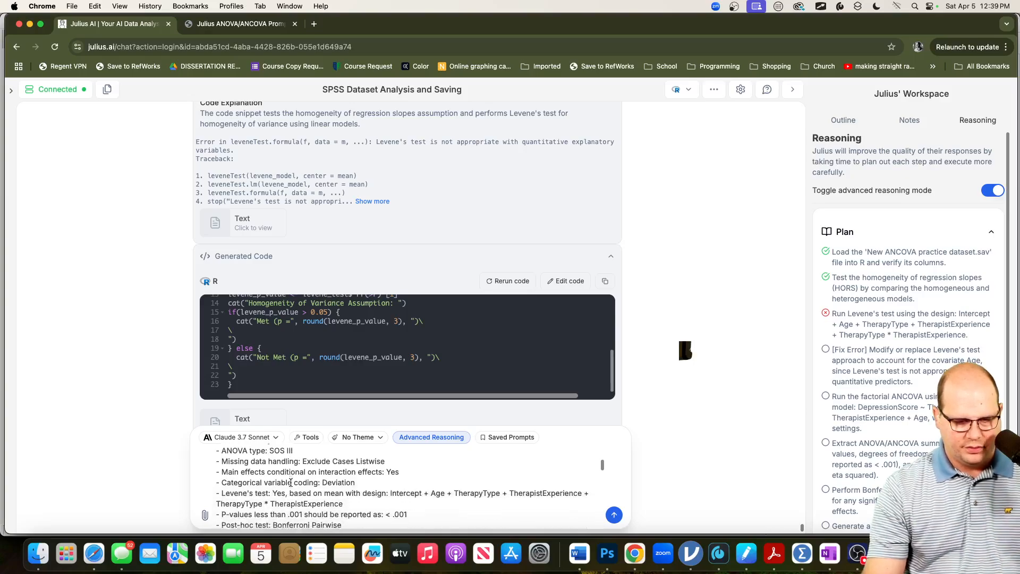
pyautogui.scroll(-3, 291, 482)
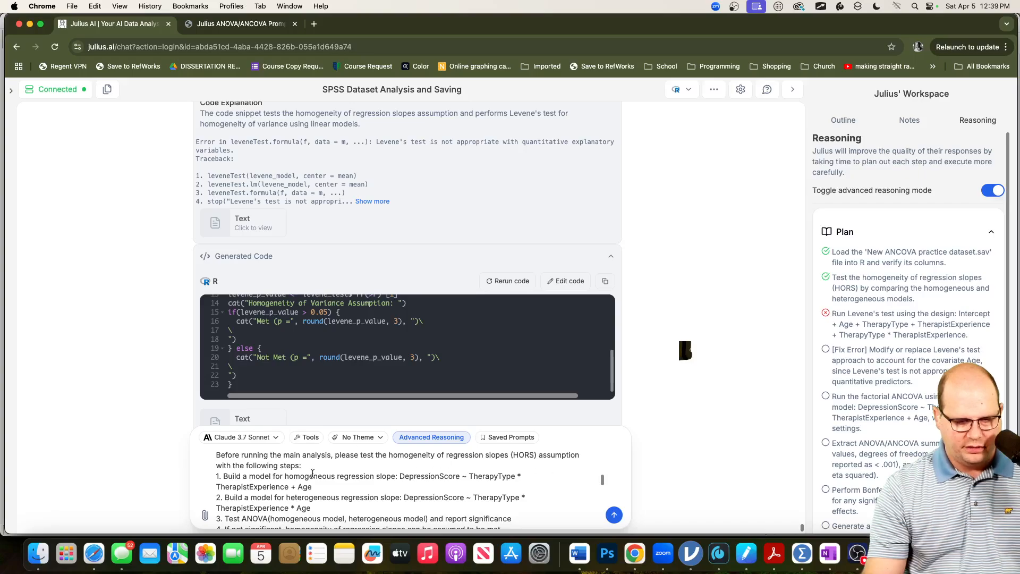
pyautogui.scroll(-3, 285, 499)
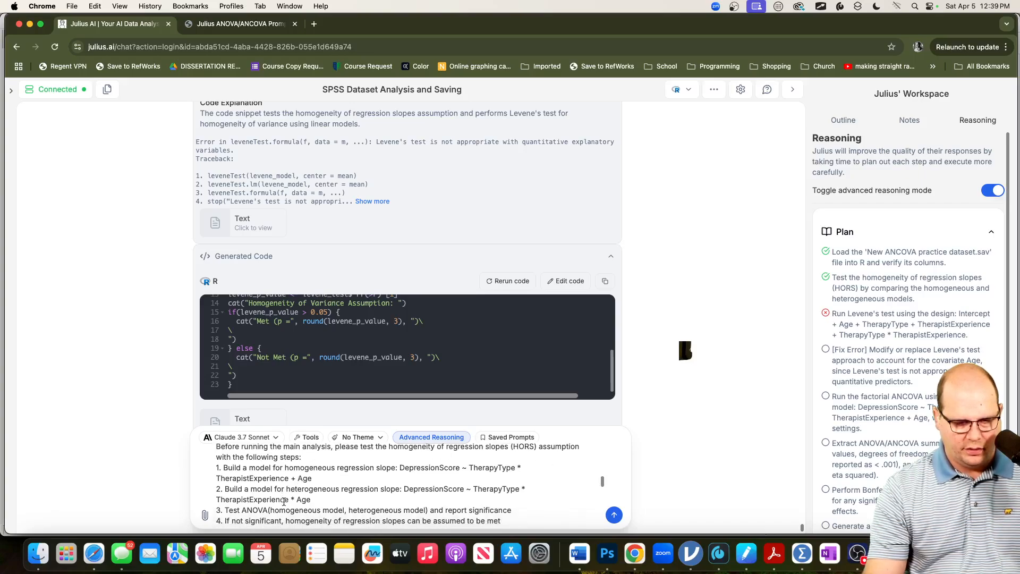
pyautogui.scroll(2, 285, 496)
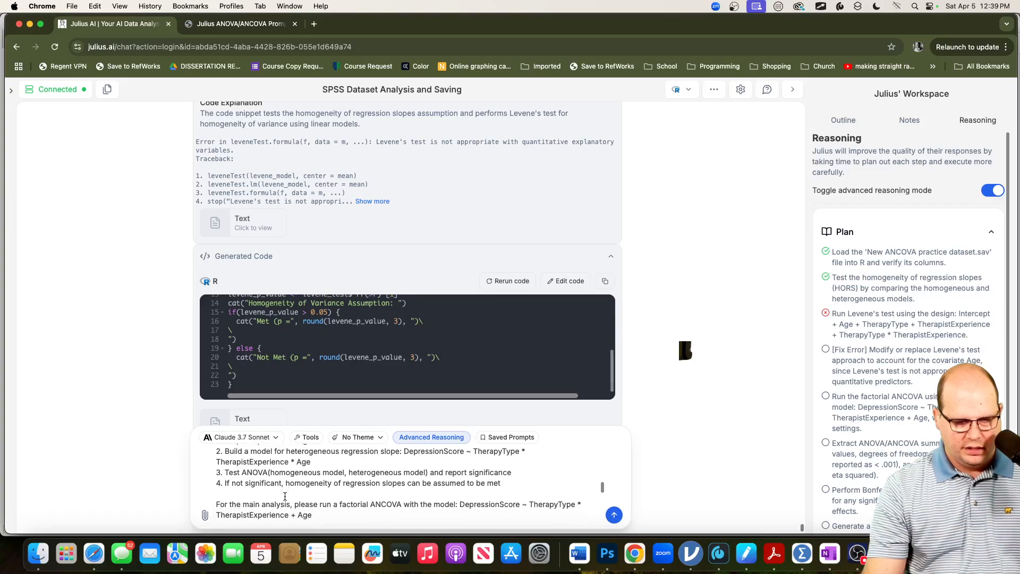
pyautogui.scroll(1, 285, 497)
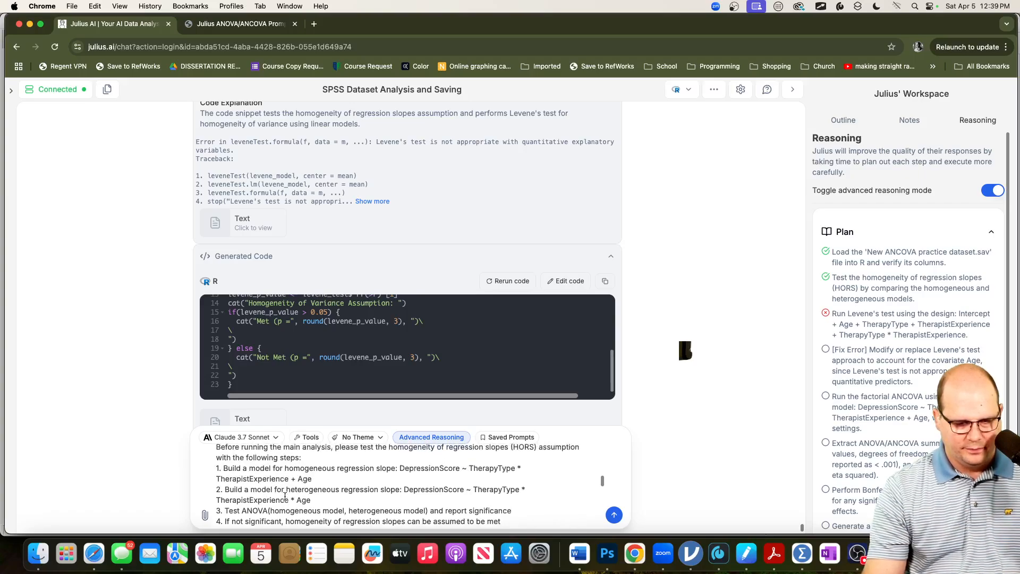
# Step: Add "(do not run Levene's for this step)" after "with the following steps" in the slopes-test instruction and submit the prompt
pyautogui.click(300, 457)
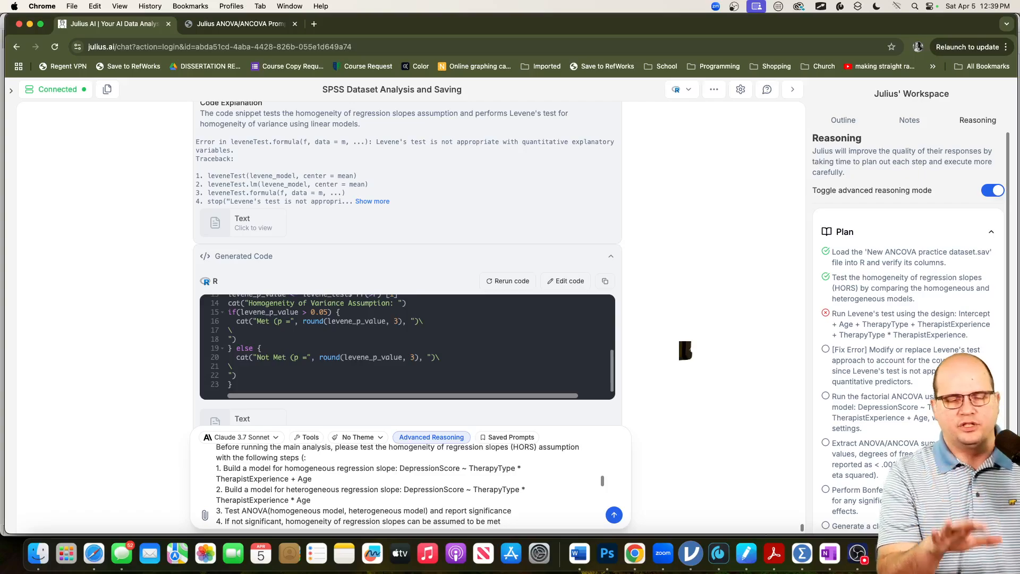
pyautogui.write('(do not ')
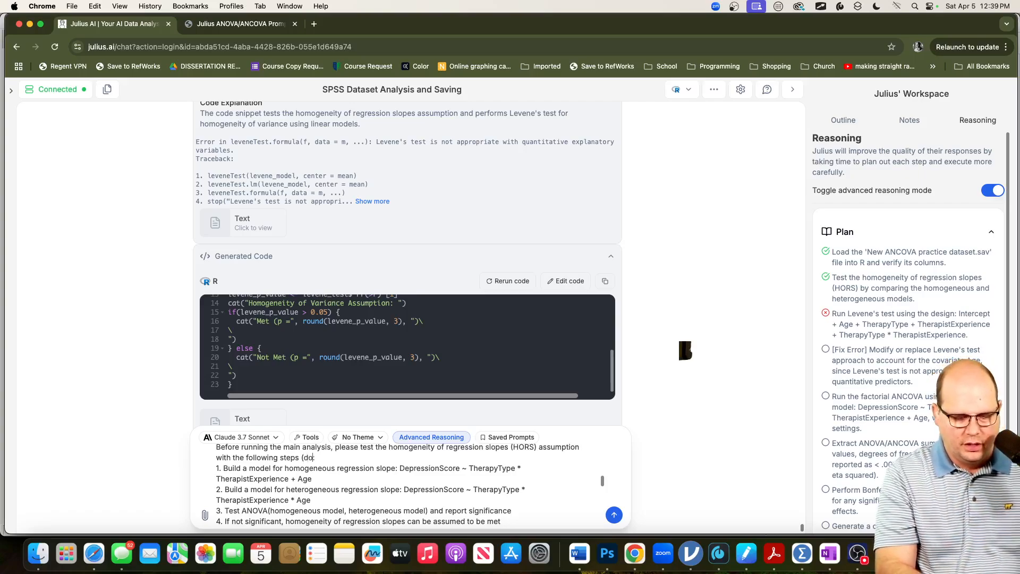
pyautogui.write('run Levene')
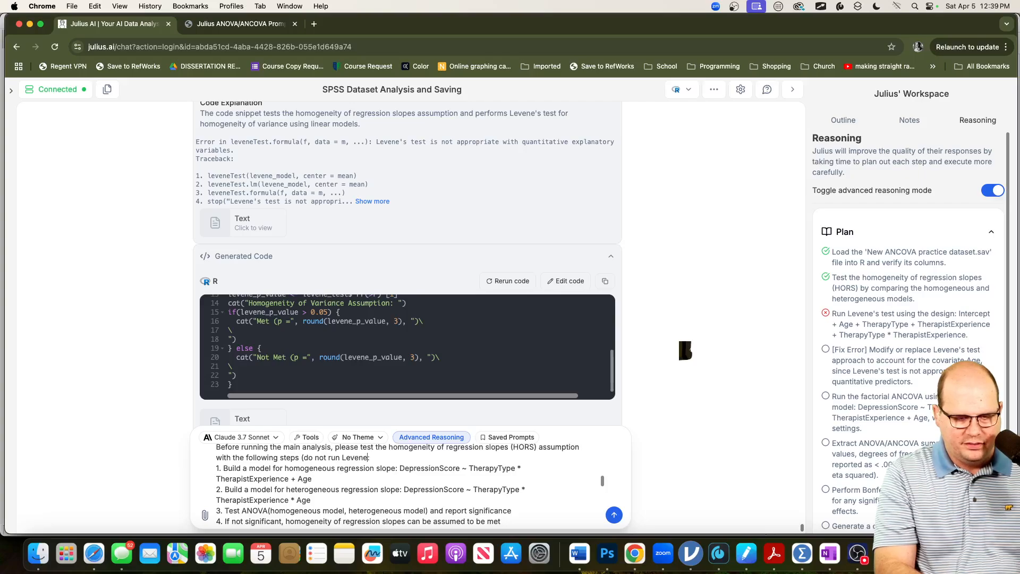
pyautogui.write("'s for this step")
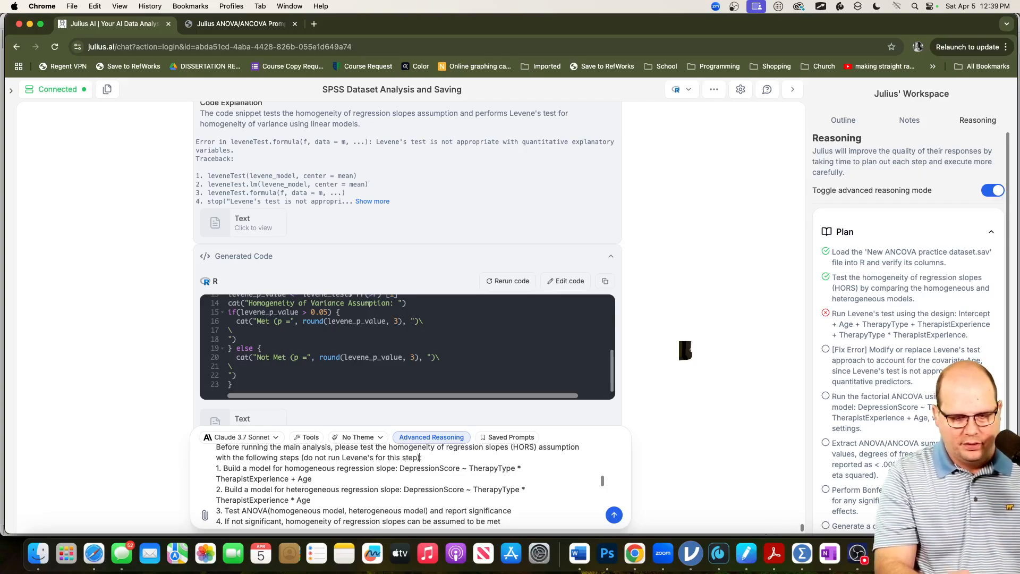
pyautogui.click(614, 514)
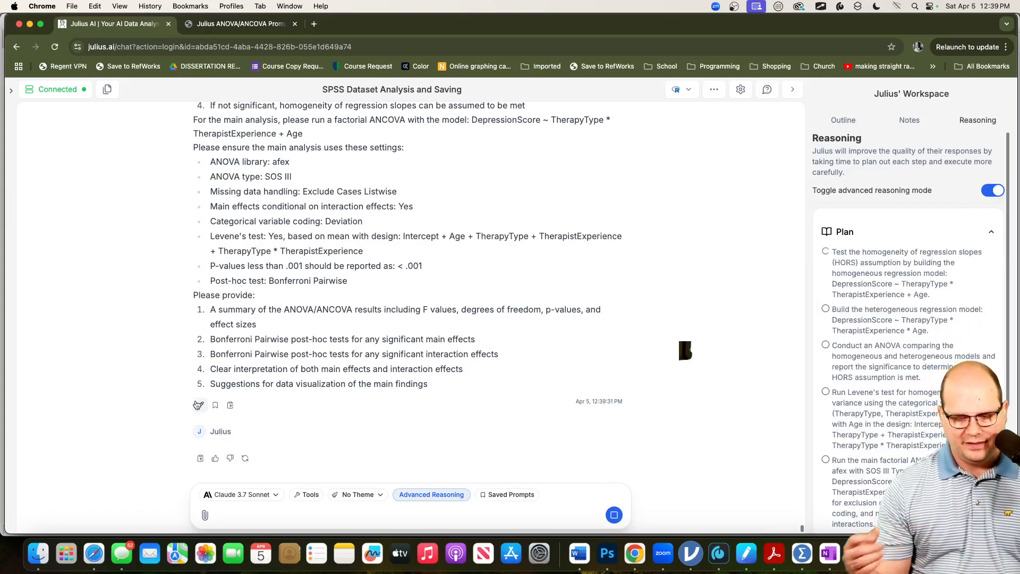
# Step: Switch to SPSS Statistics, open the General Linear Model Univariate analysis and assign Age as covariate
pyautogui.click(794, 564)
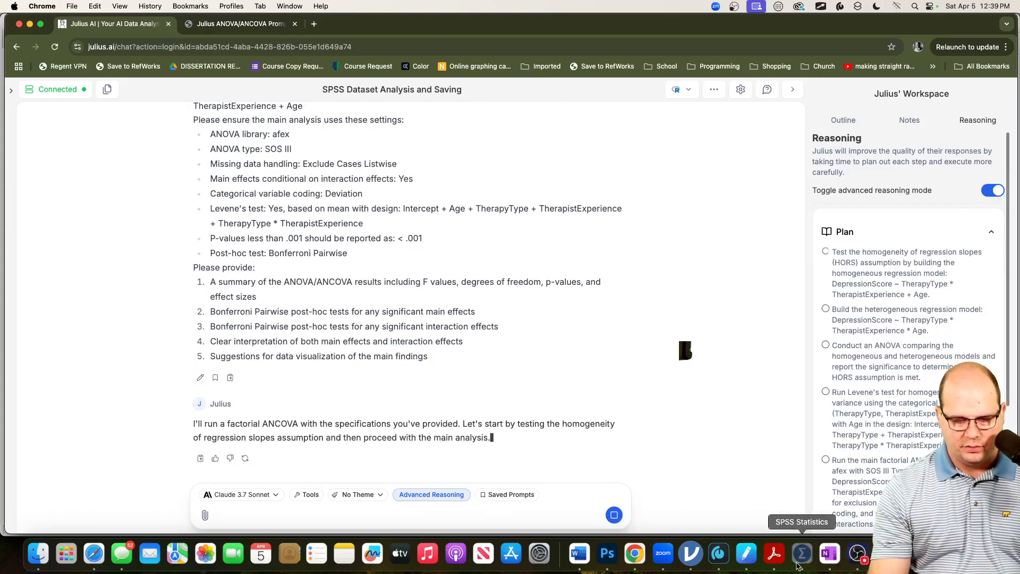
pyautogui.click(310, 6)
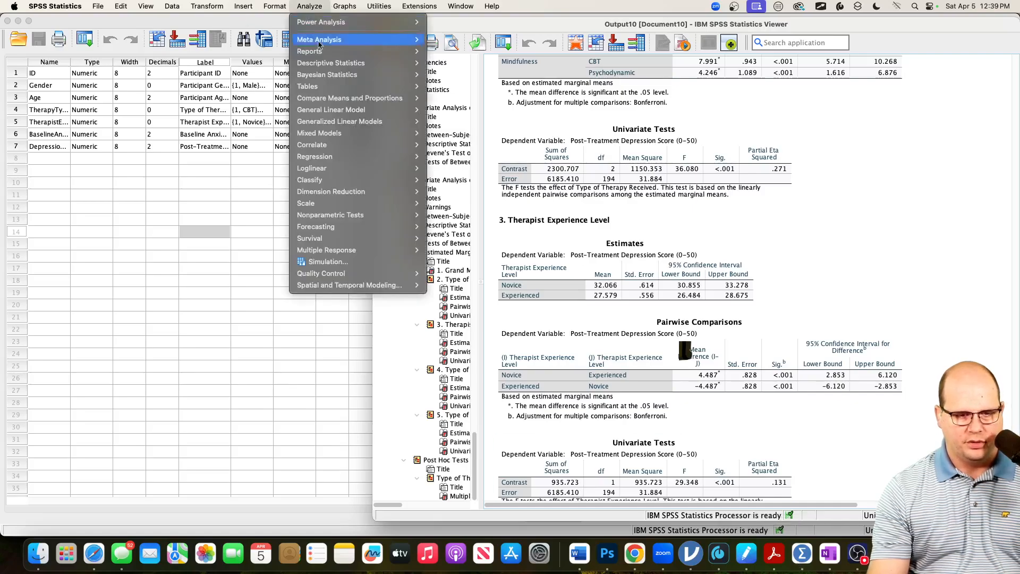
pyautogui.moveTo(404, 109)
pyautogui.click(453, 110)
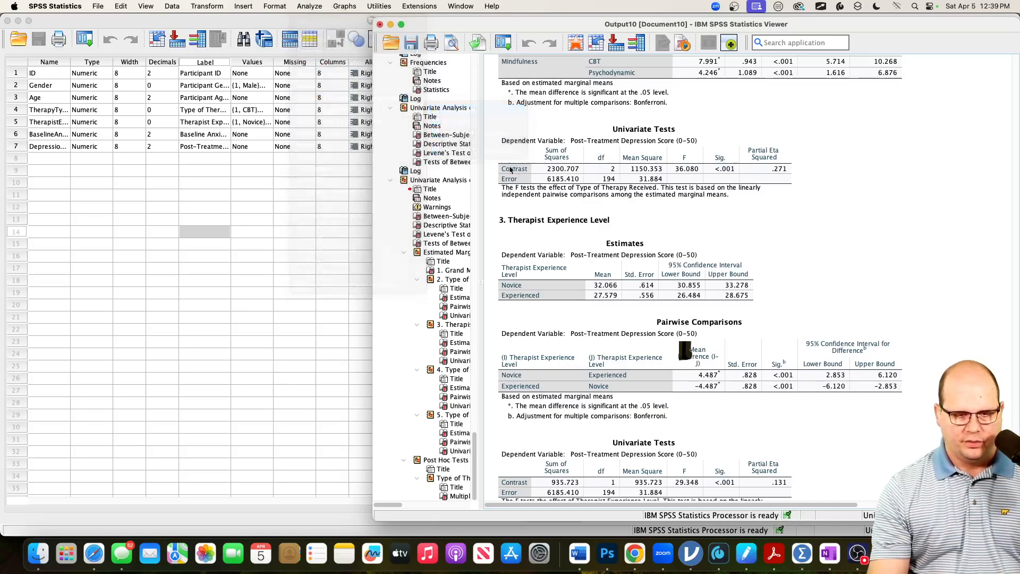
pyautogui.click(87, 152)
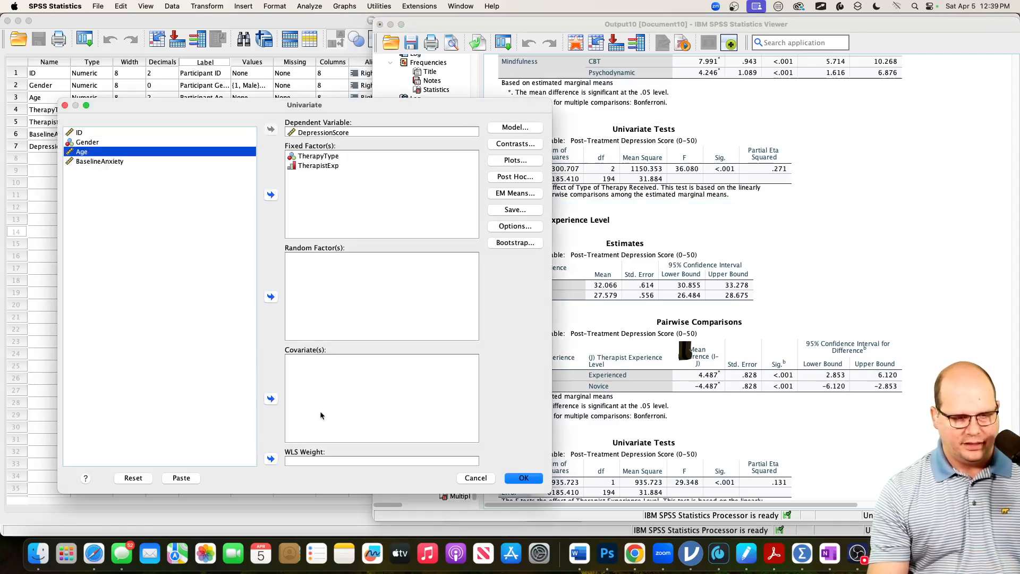
pyautogui.click(271, 399)
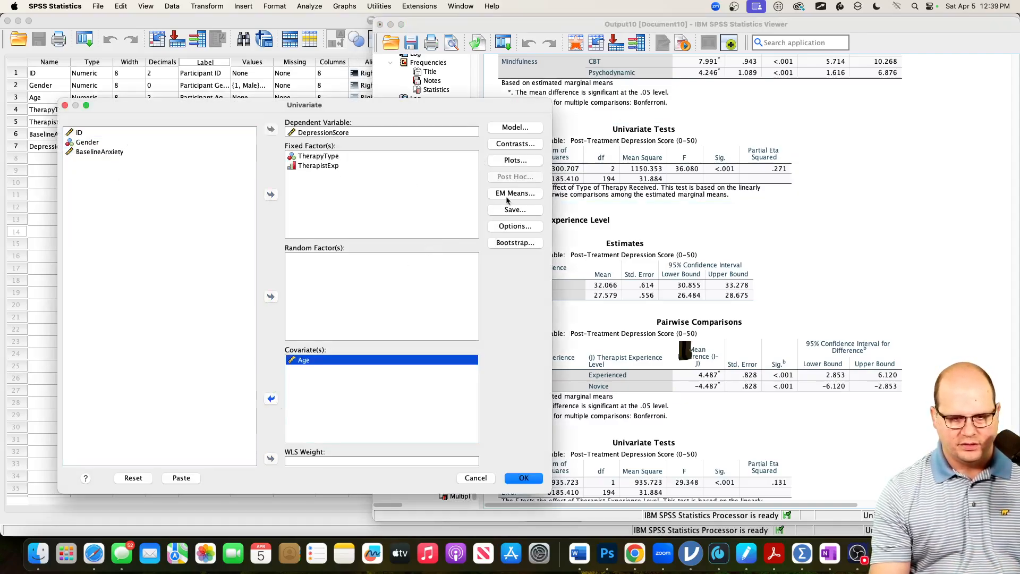
# Step: Add Age and the Age*TherapistExp*TherapyType interaction to the univariate model as built terms
pyautogui.click(522, 128)
pyautogui.click(349, 165)
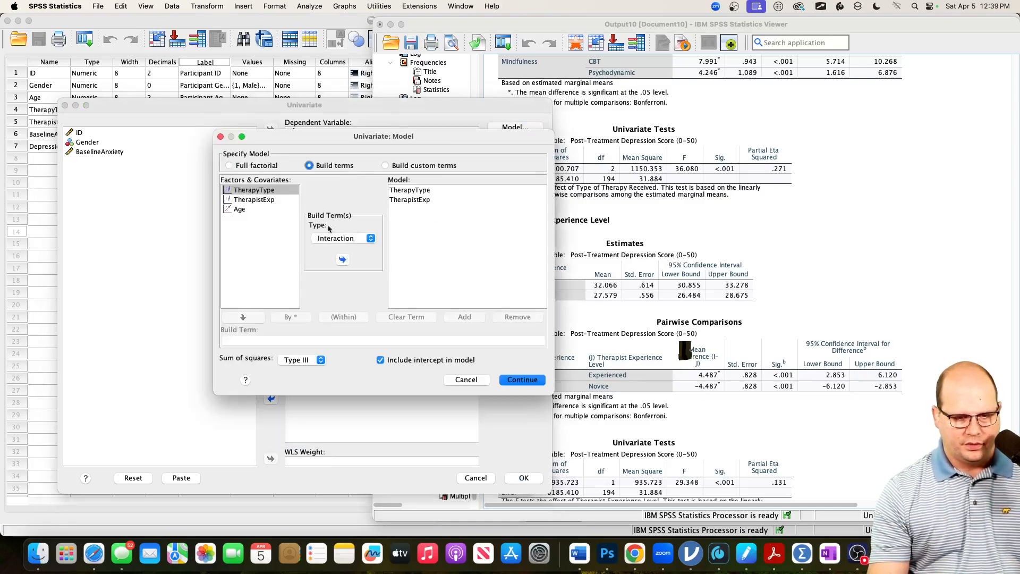
pyautogui.click(240, 209)
pyautogui.click(342, 260)
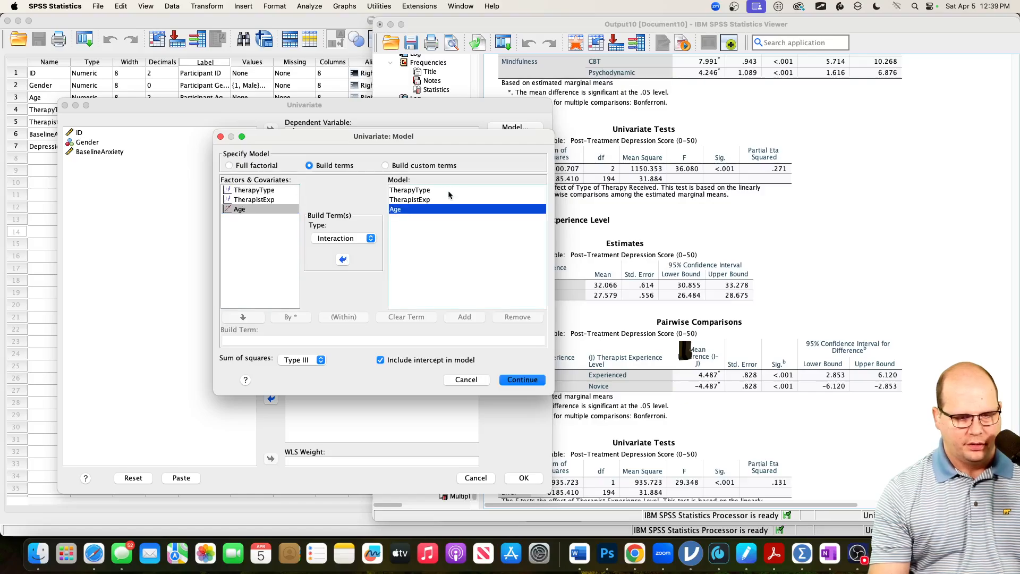
pyautogui.click(256, 192)
pyautogui.keyDown('super'); pyautogui.click(262, 200); pyautogui.keyUp('super')
pyautogui.keyDown('super'); pyautogui.click(264, 209); pyautogui.keyUp('super')
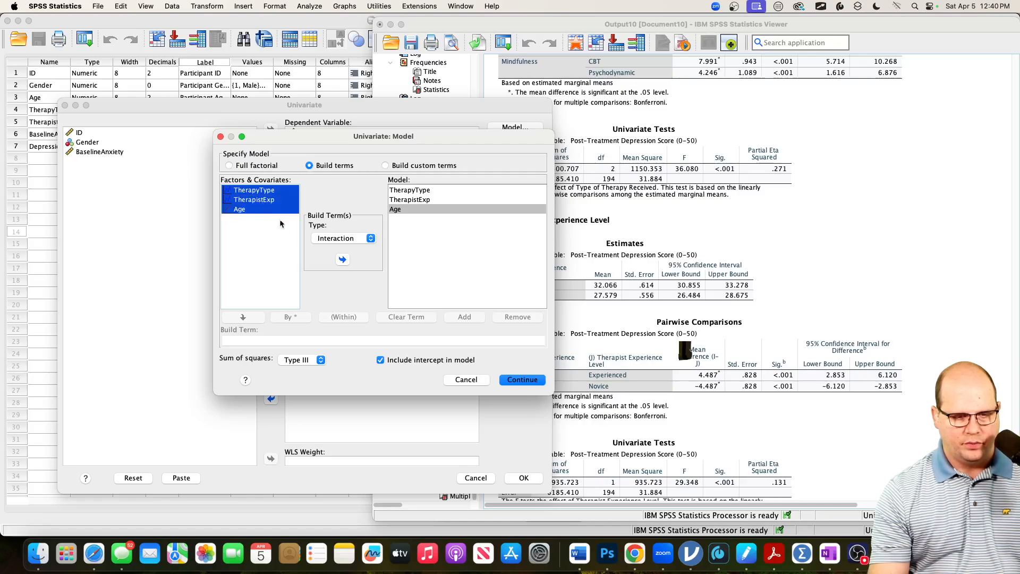
pyautogui.click(342, 260)
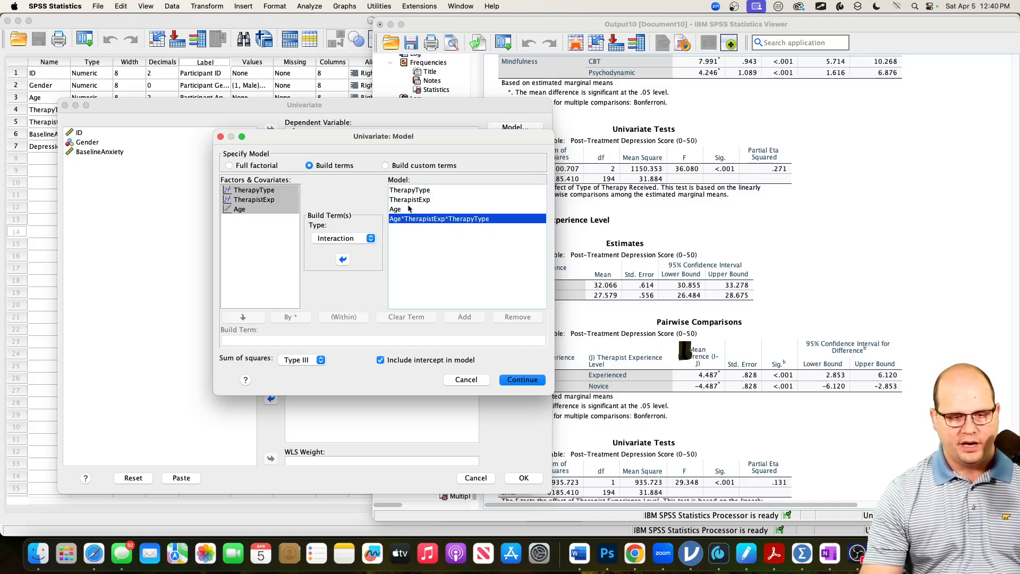
pyautogui.click(523, 379)
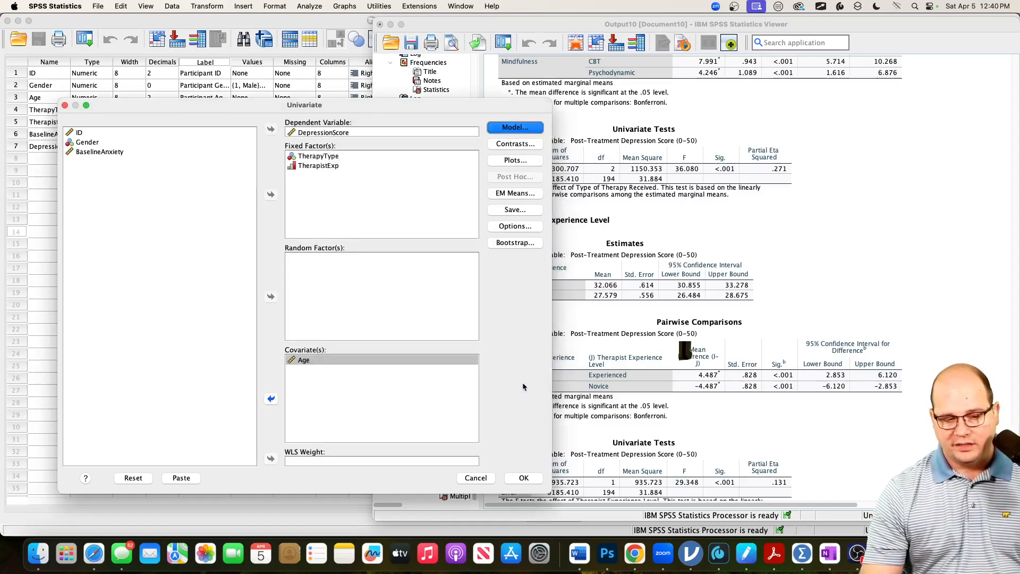
# Step: Run the univariate analysis to test homogeneity of regression slopes and return to Julius AI in Chrome
pyautogui.click(523, 479)
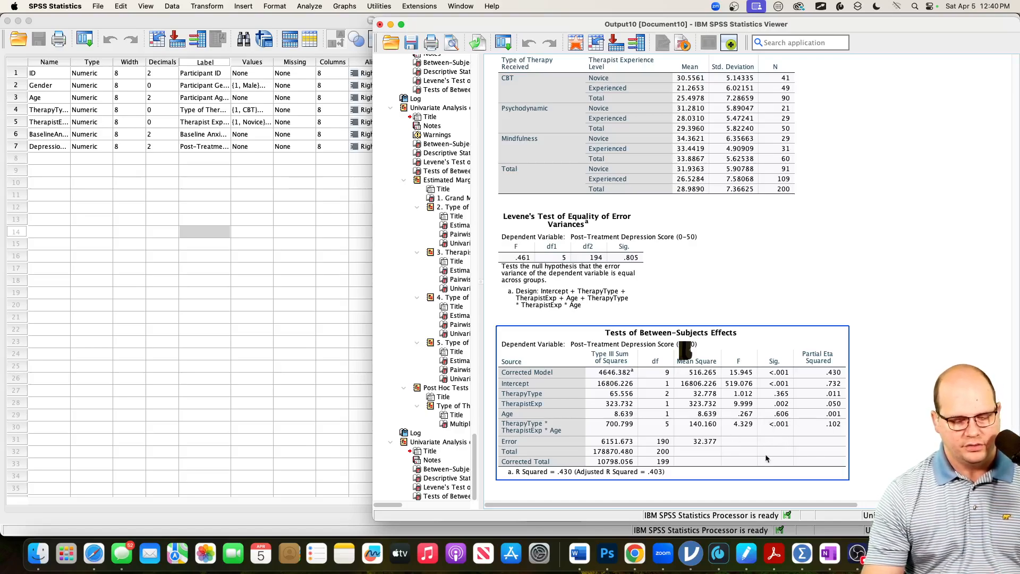
pyautogui.click(737, 492)
pyautogui.click(640, 563)
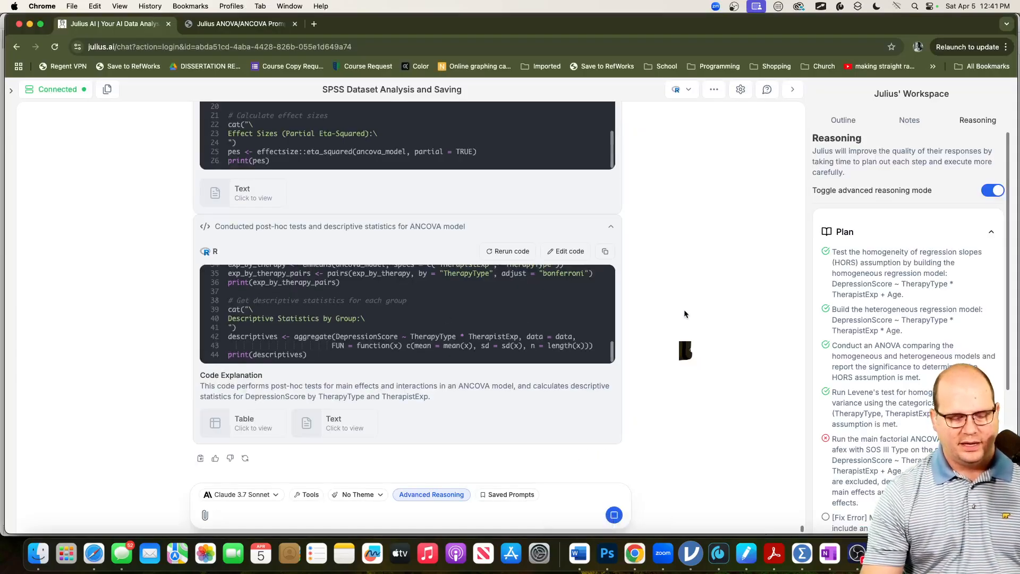
# Step: Examine the homogeneity of regression slopes test in the Julius response and compare it with the SPSS output
pyautogui.scroll(5, 685, 314)
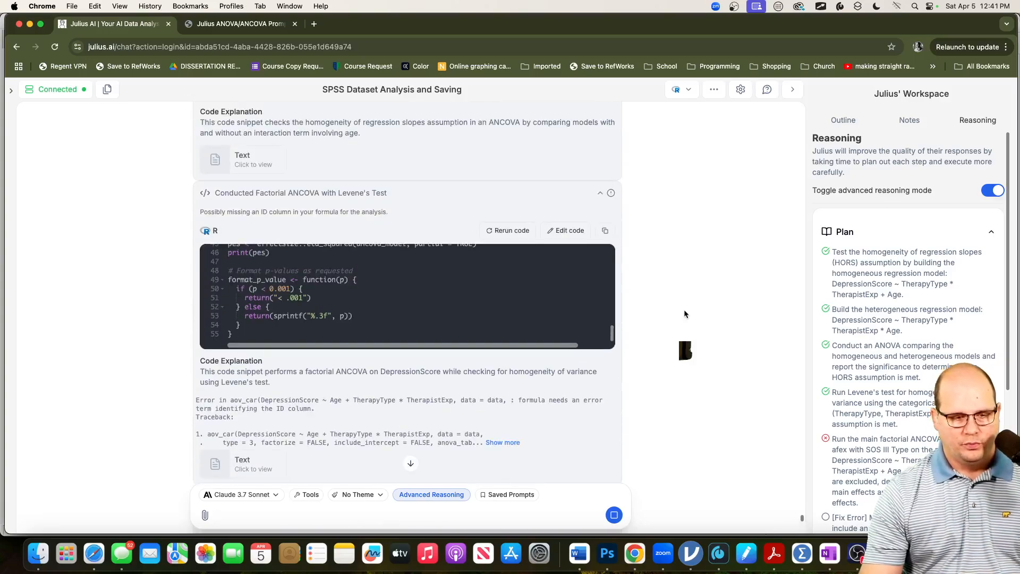
pyautogui.scroll(-8, 685, 314)
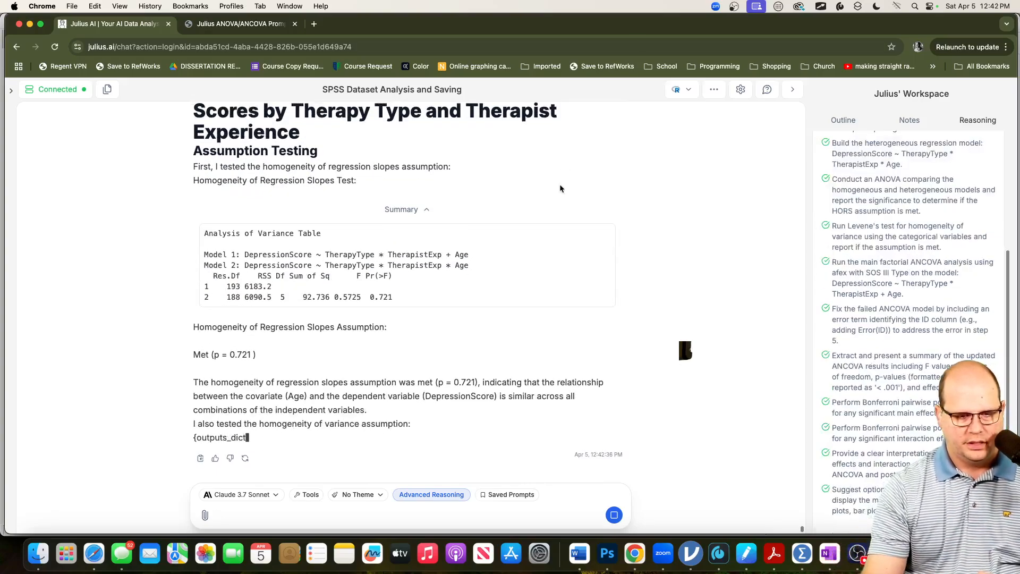
pyautogui.scroll(2, 582, 396)
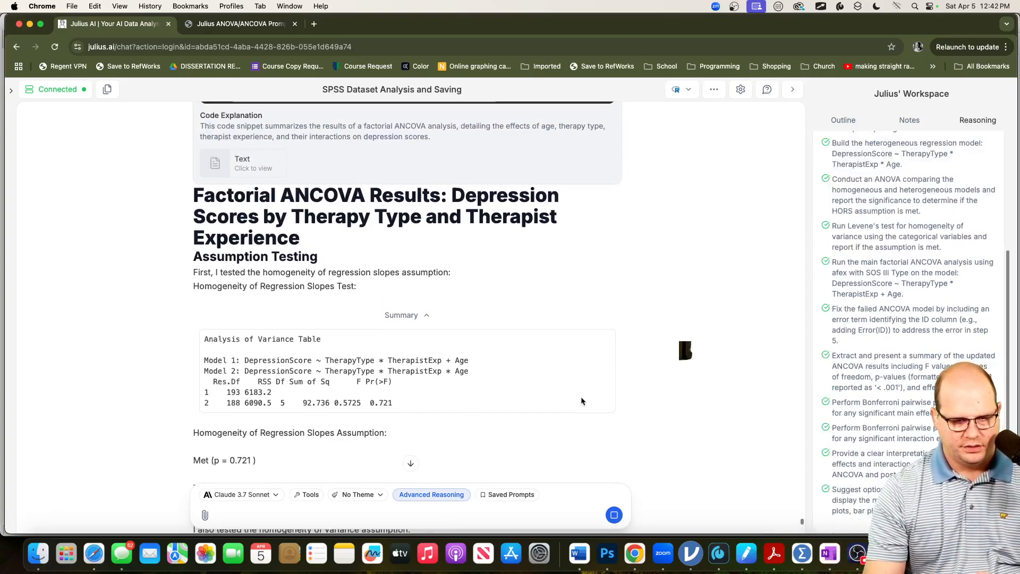
pyautogui.scroll(-1, 584, 395)
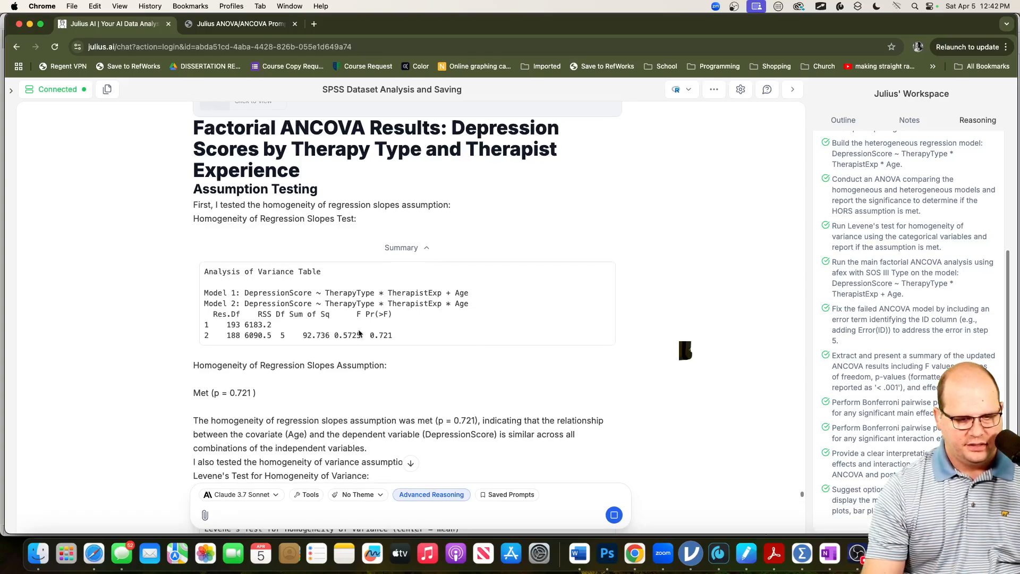
pyautogui.click(802, 559)
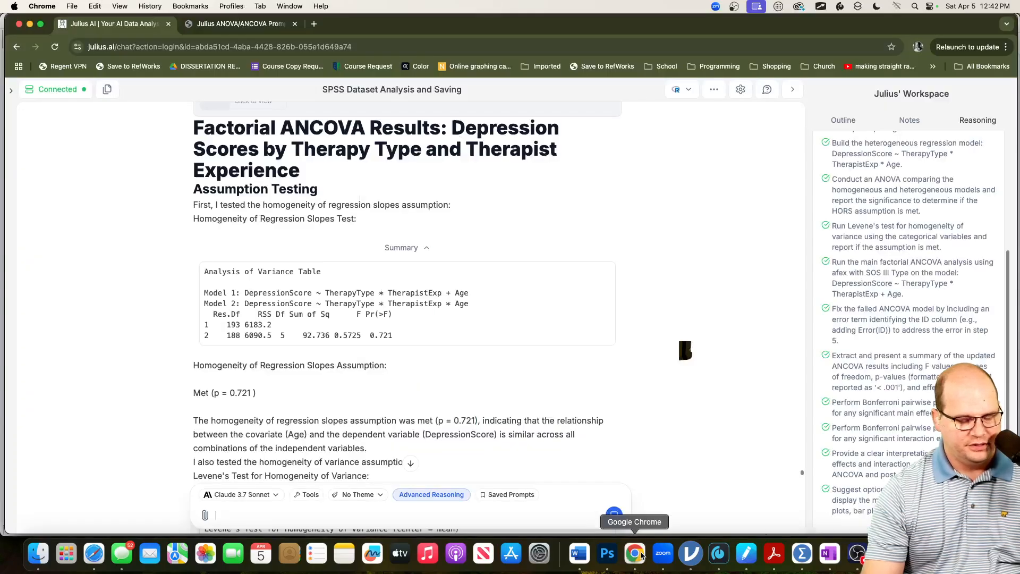
pyautogui.click(635, 553)
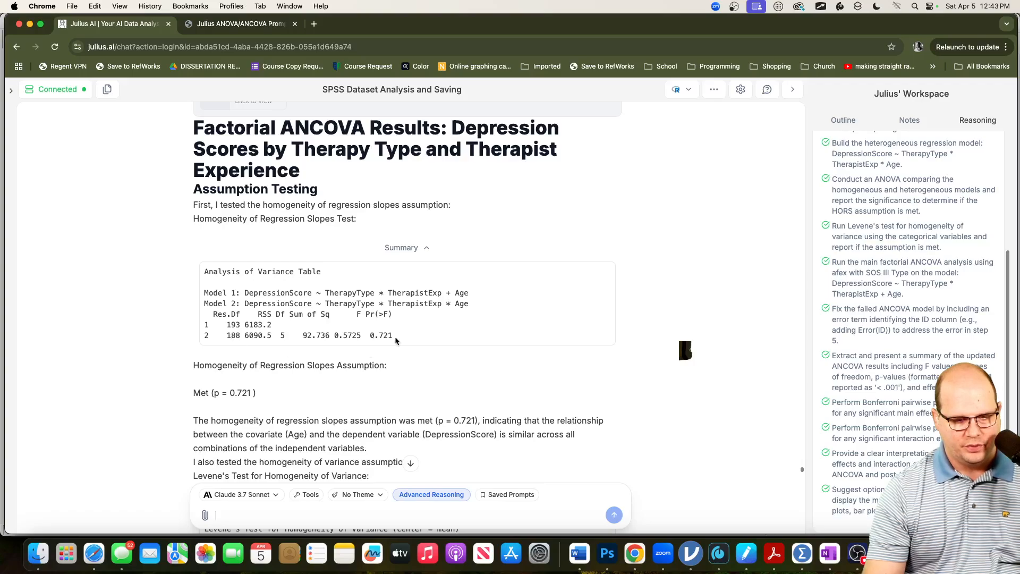
# Step: Read the Levene's test result and the factorial ANCOVA table (Type III sums of squares) in the Julius response
pyautogui.scroll(-2, 159, 338)
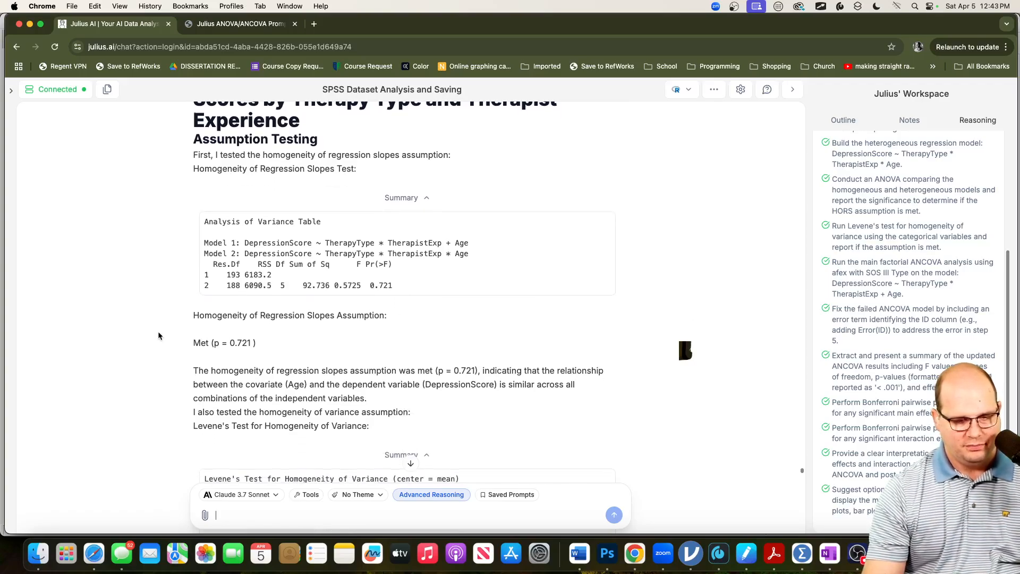
pyautogui.scroll(-4, 351, 363)
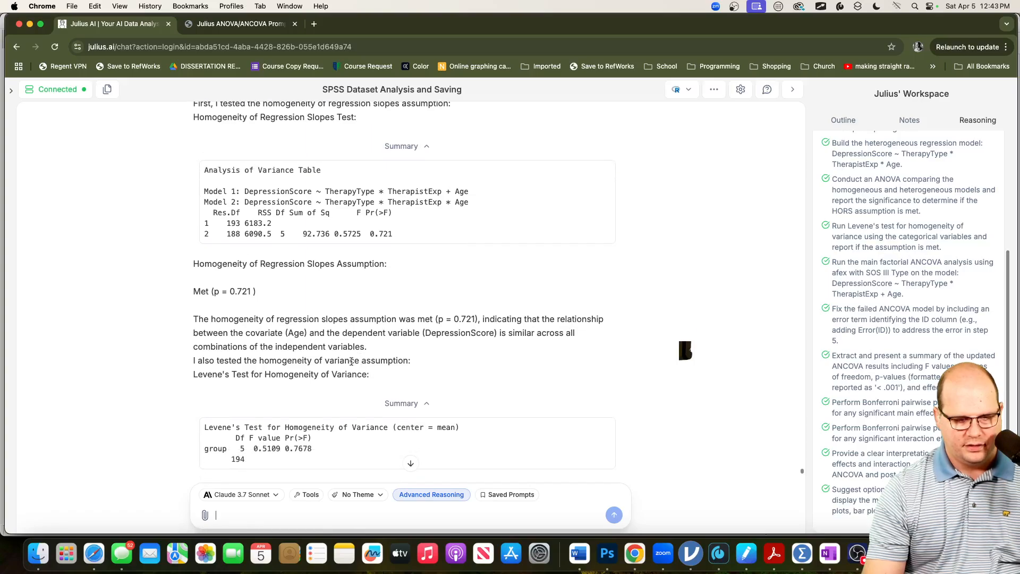
pyautogui.scroll(-11, 339, 360)
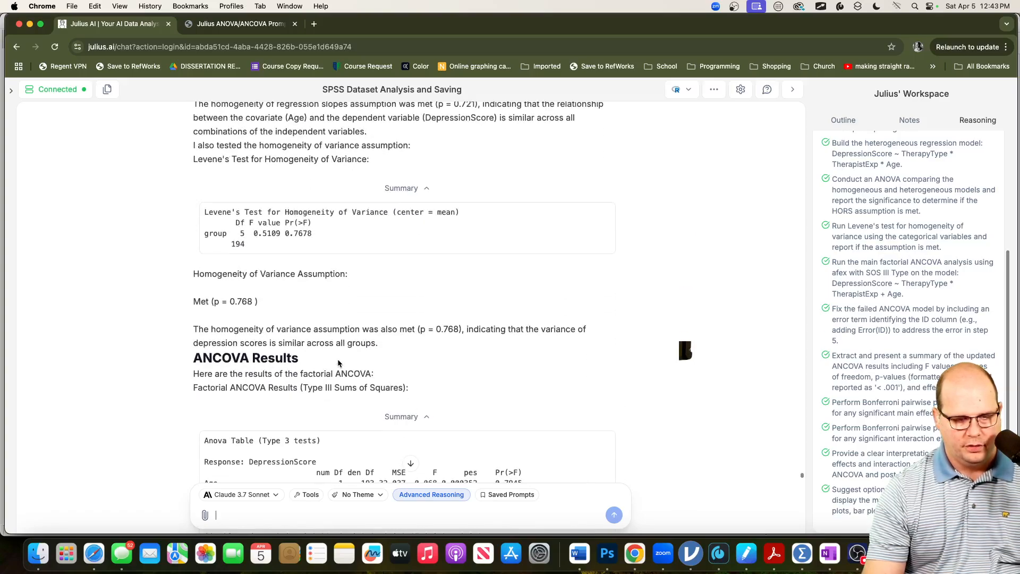
pyautogui.scroll(-1, 334, 355)
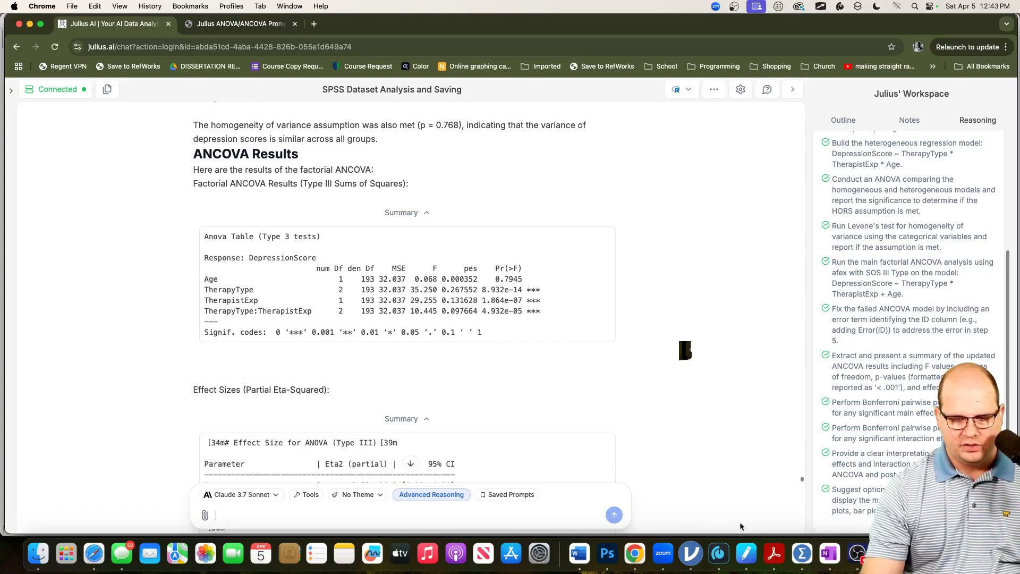
# Step: Switch to SPSS Statistics, set the univariate model to full factorial, and run the ANCOVA with Age as covariate
pyautogui.click(802, 554)
pyautogui.click(306, 5)
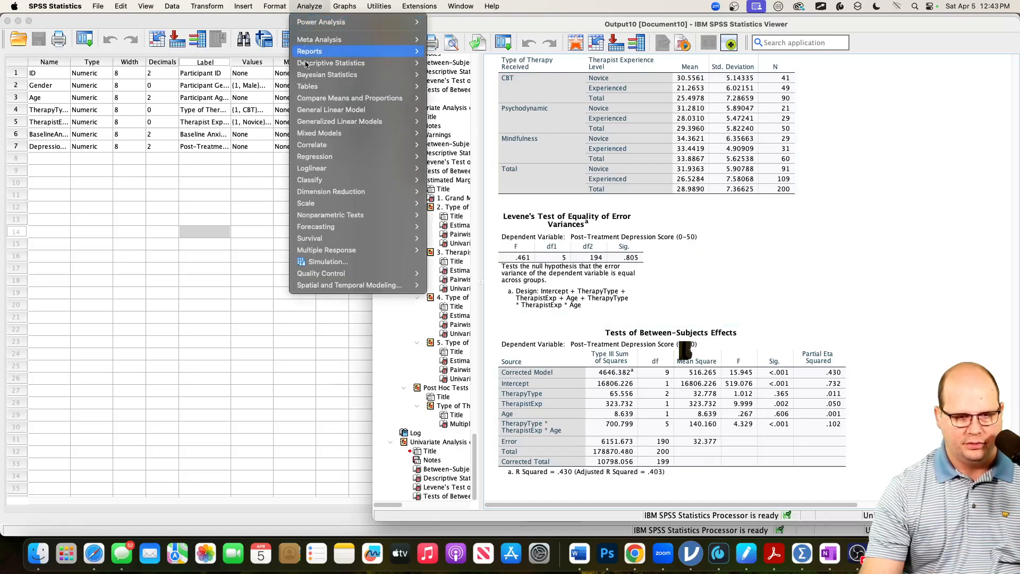
pyautogui.moveTo(322, 110)
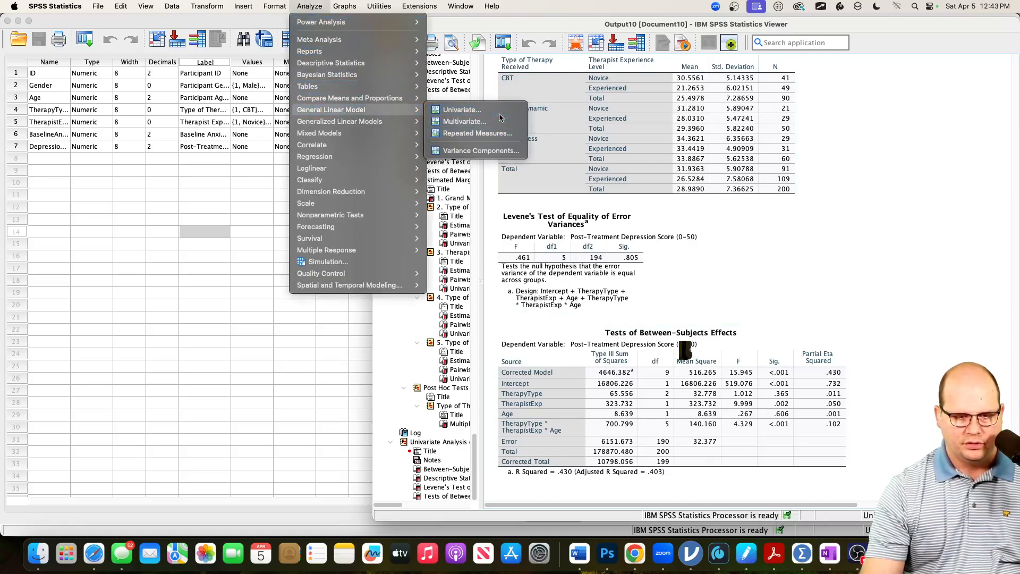
pyautogui.click(461, 109)
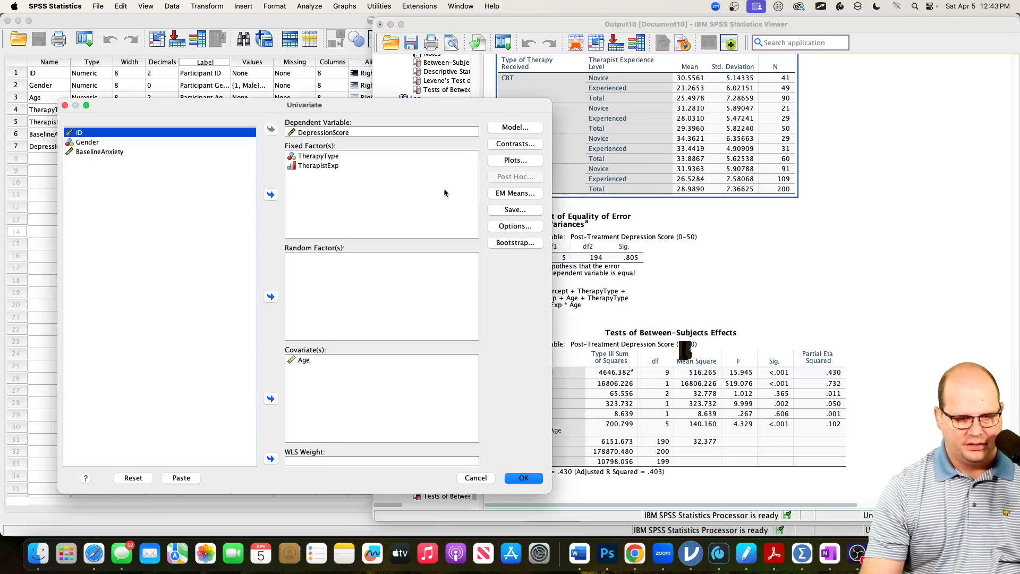
pyautogui.click(501, 129)
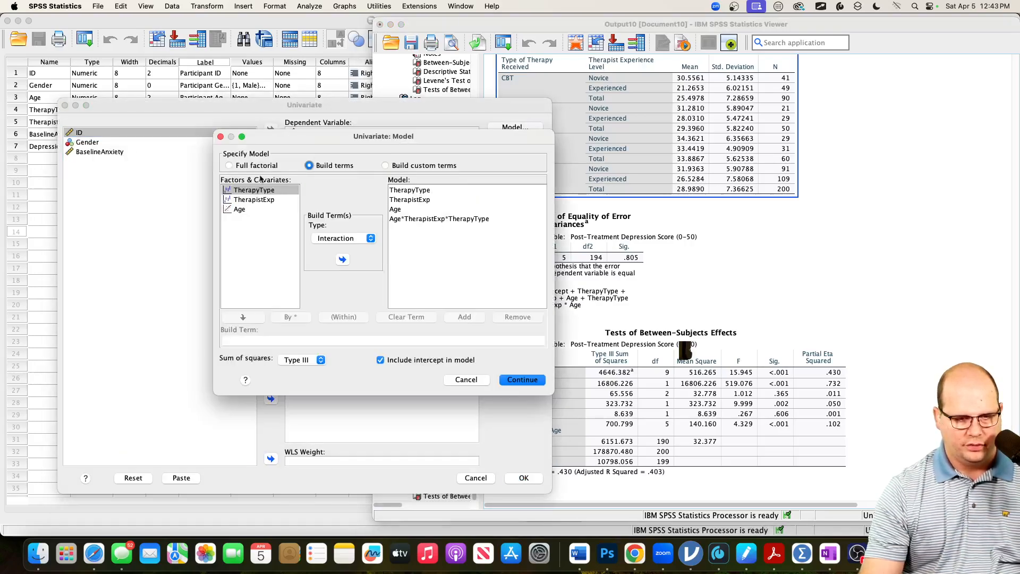
pyautogui.click(255, 165)
pyautogui.click(531, 380)
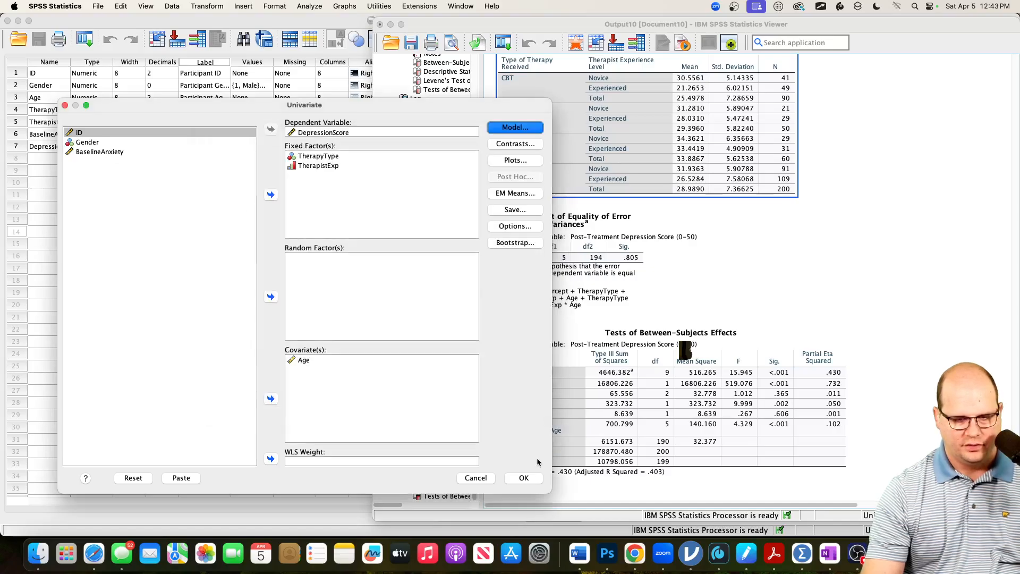
pyautogui.click(525, 480)
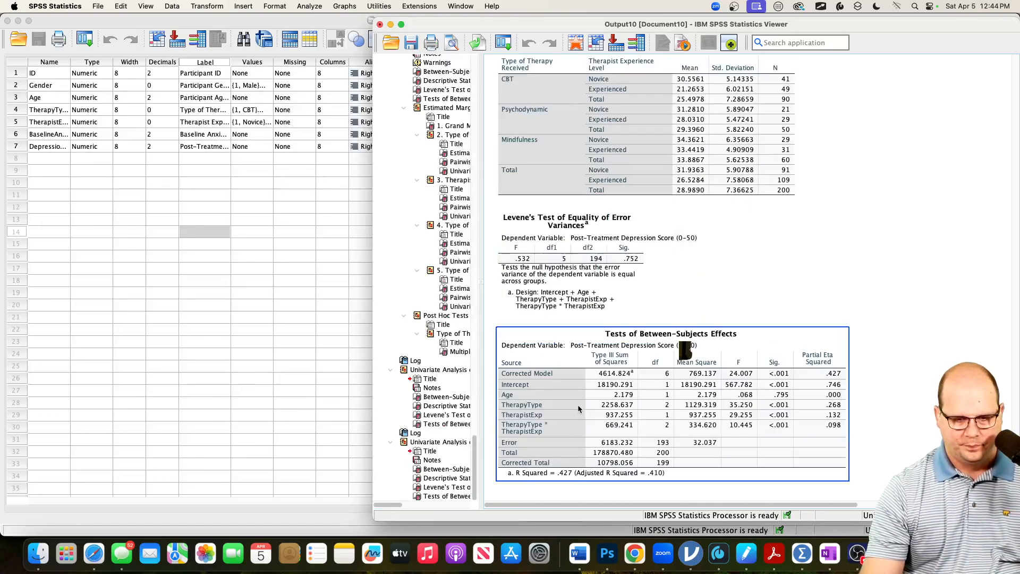
# Step: Compare the SPSS Tests of Between-Subjects Effects table with the ANCOVA table in Julius AI, ending in Chrome
pyautogui.scroll(-1, 578, 408)
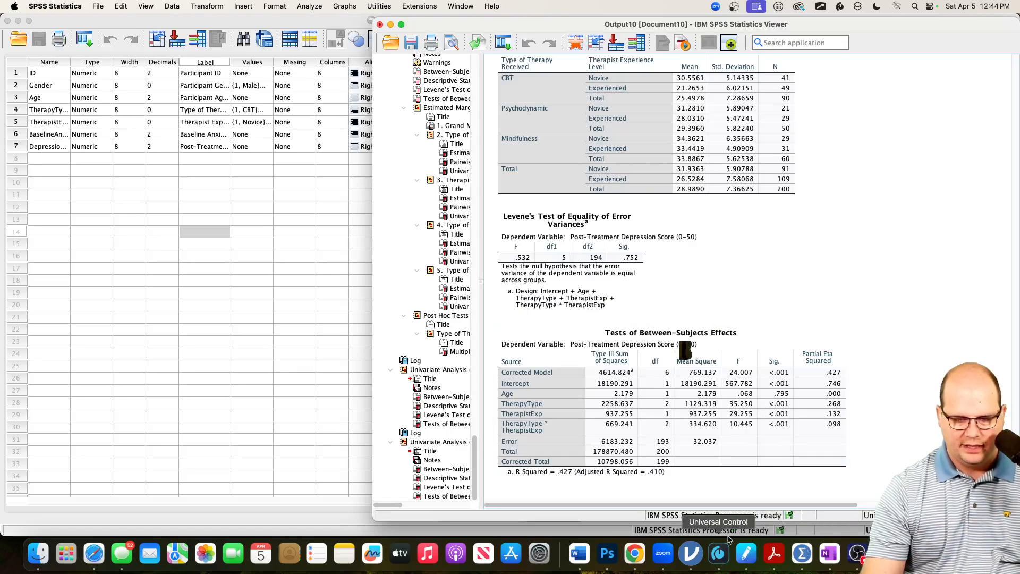
pyautogui.click(635, 553)
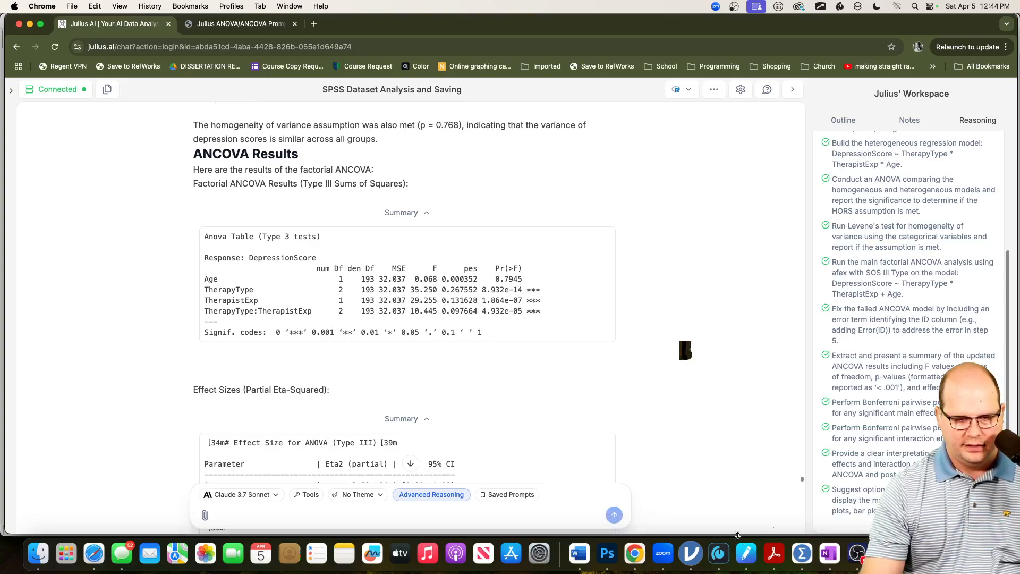
pyautogui.click(806, 562)
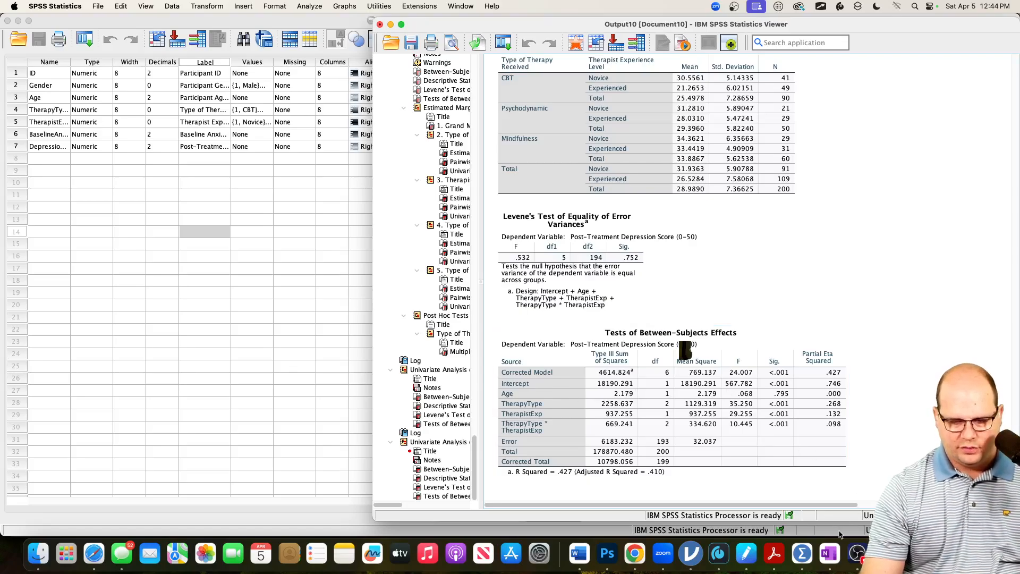
pyautogui.click(635, 555)
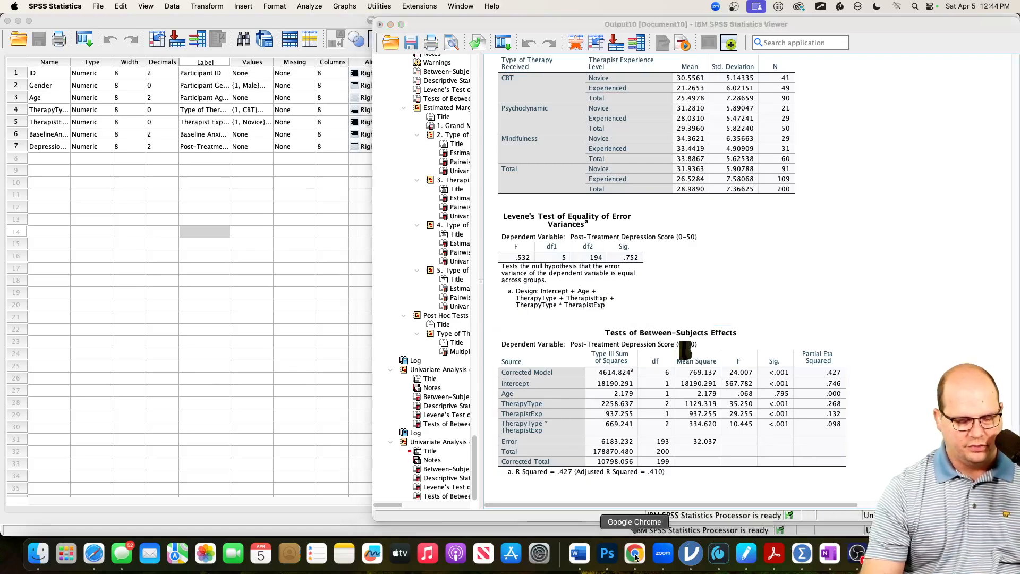
# Step: Look over the partial eta-squared effect sizes, descriptive statistics and post-hoc sections of the Julius response
pyautogui.scroll(-3, 642, 318)
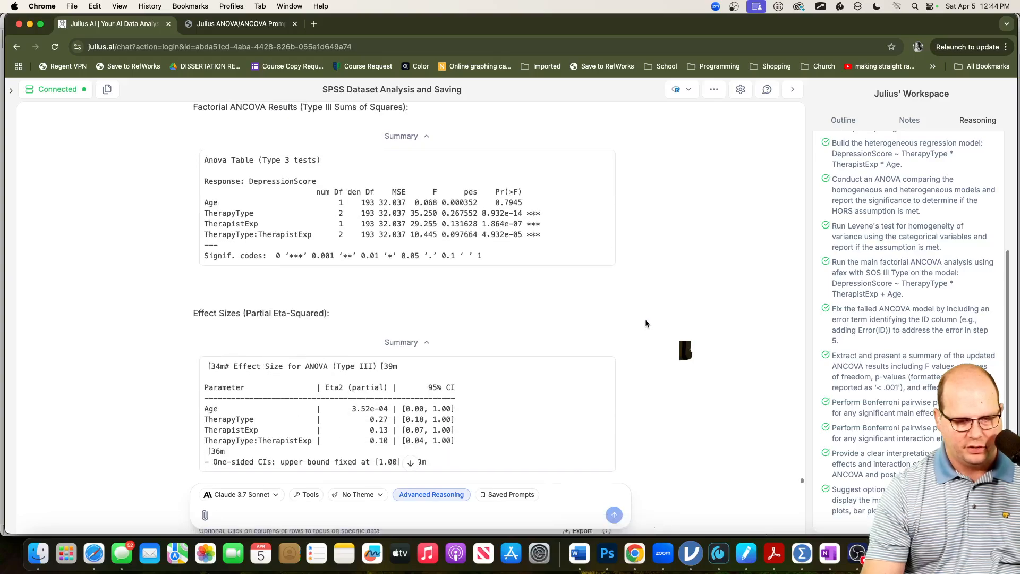
pyautogui.scroll(-1, 645, 323)
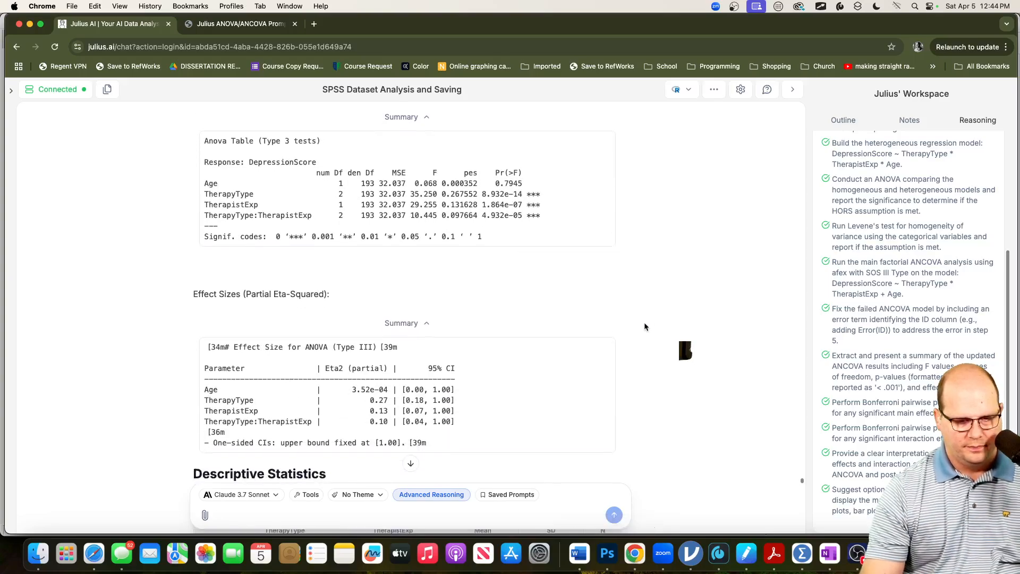
pyautogui.scroll(-4, 646, 326)
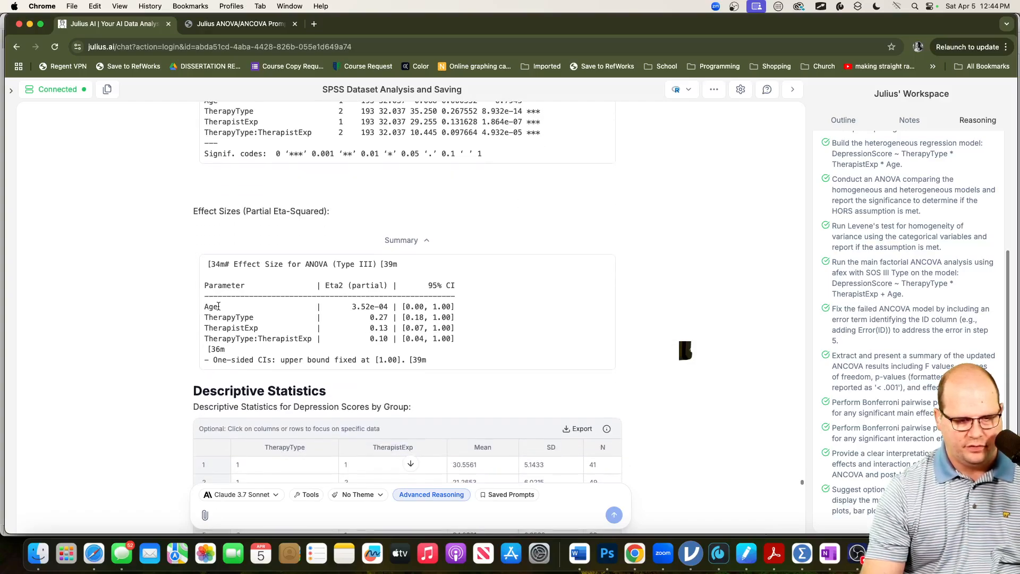
pyautogui.scroll(-15, 662, 285)
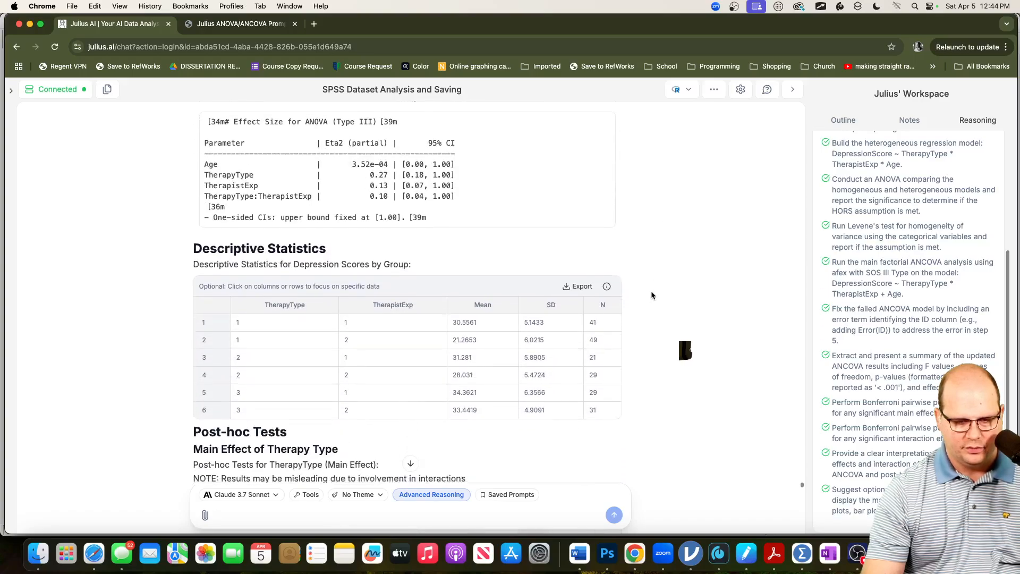
pyautogui.scroll(-12, 652, 299)
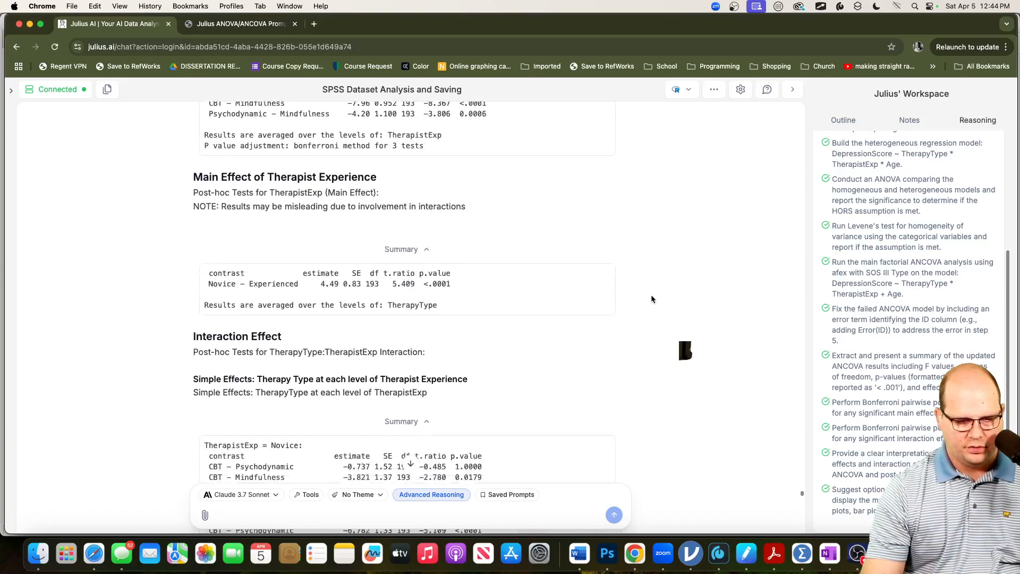
pyautogui.scroll(20, 652, 300)
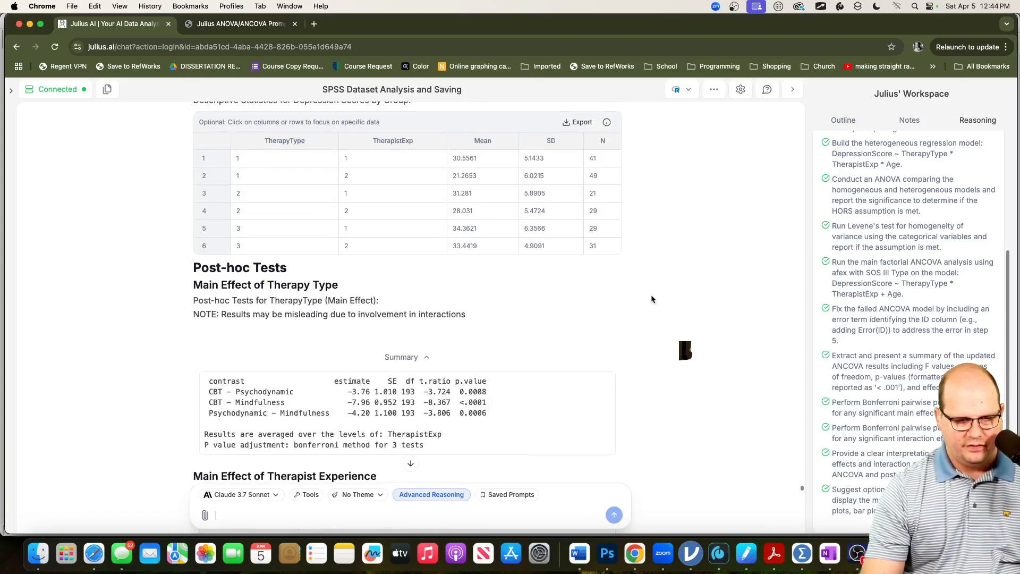
pyautogui.scroll(10, 652, 300)
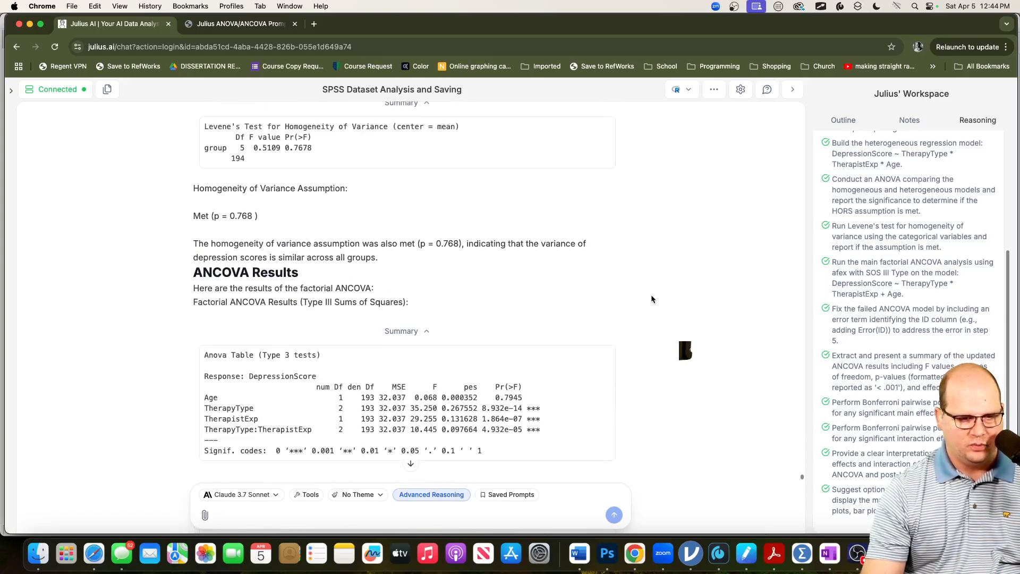
# Step: Return to the Type III ANCOVA table and examine the Age covariate row
pyautogui.scroll(-3, 651, 299)
pyautogui.scroll(-2, 652, 299)
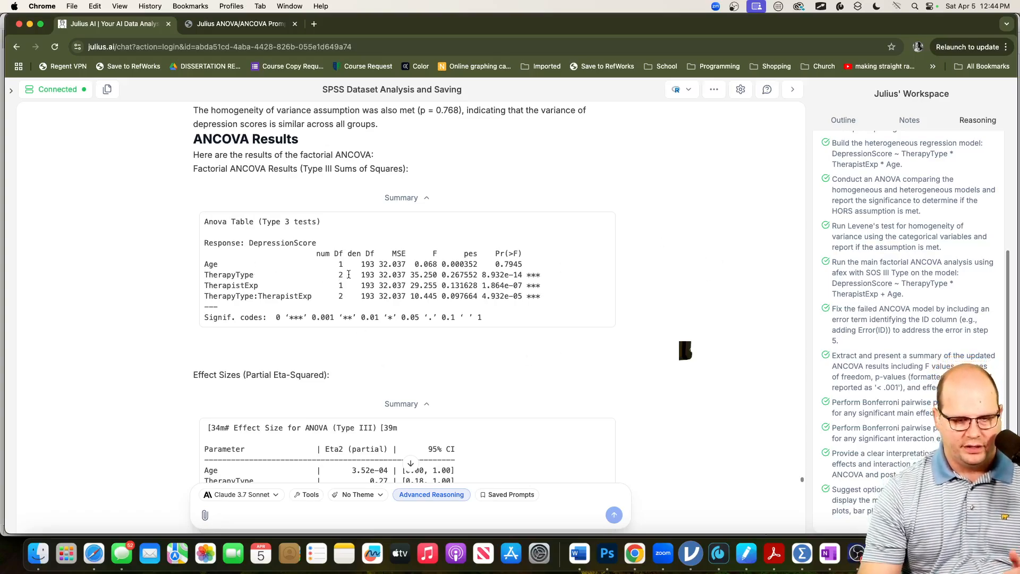
pyautogui.moveTo(218, 264); pyautogui.dragTo(202, 259)
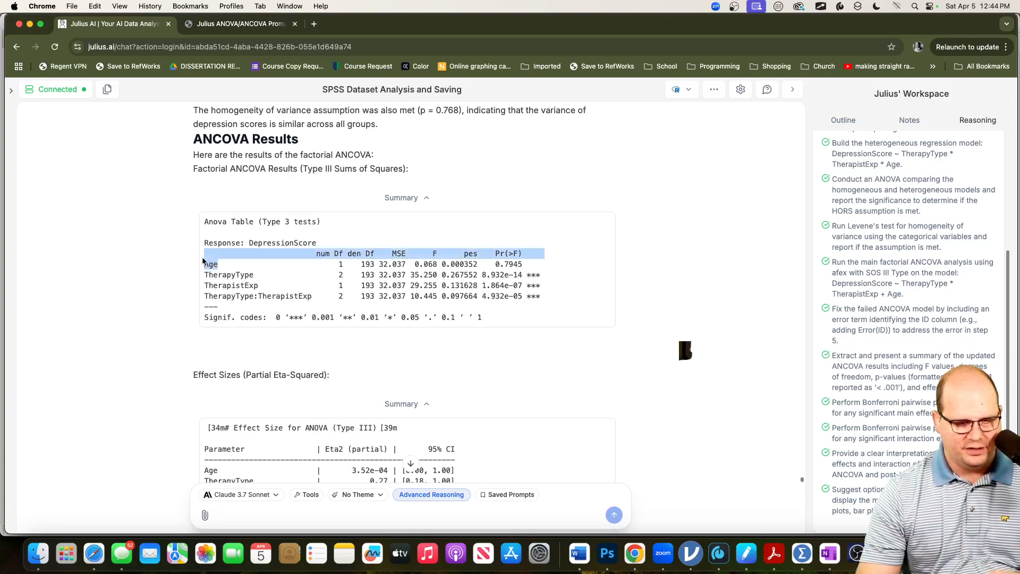
pyautogui.click(227, 260)
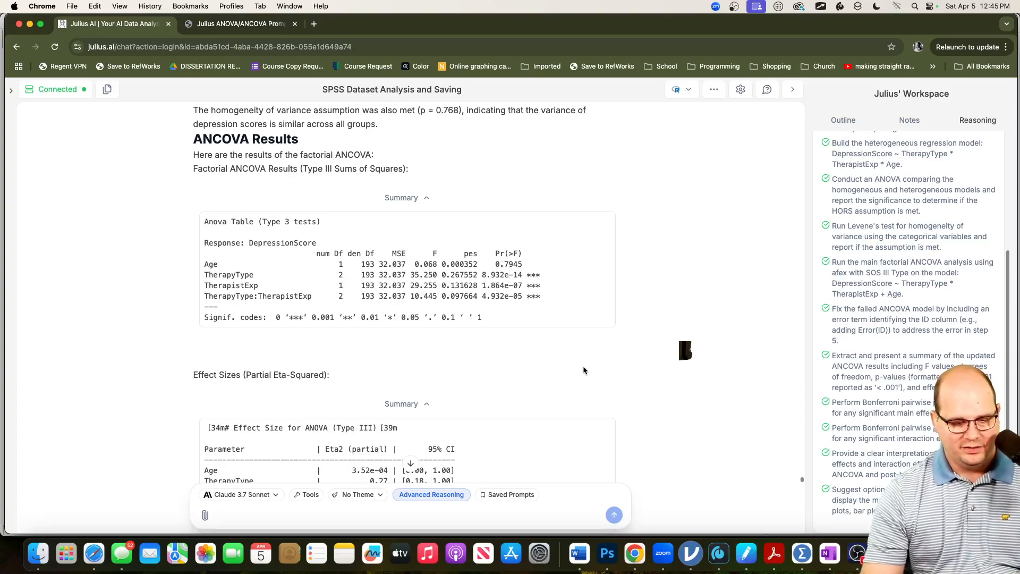
# Step: Review the Bonferroni post-hoc tests for the therapy type and therapist experience main effects and the simple effects of therapy type
pyautogui.scroll(-5, 585, 366)
pyautogui.scroll(-2, 585, 359)
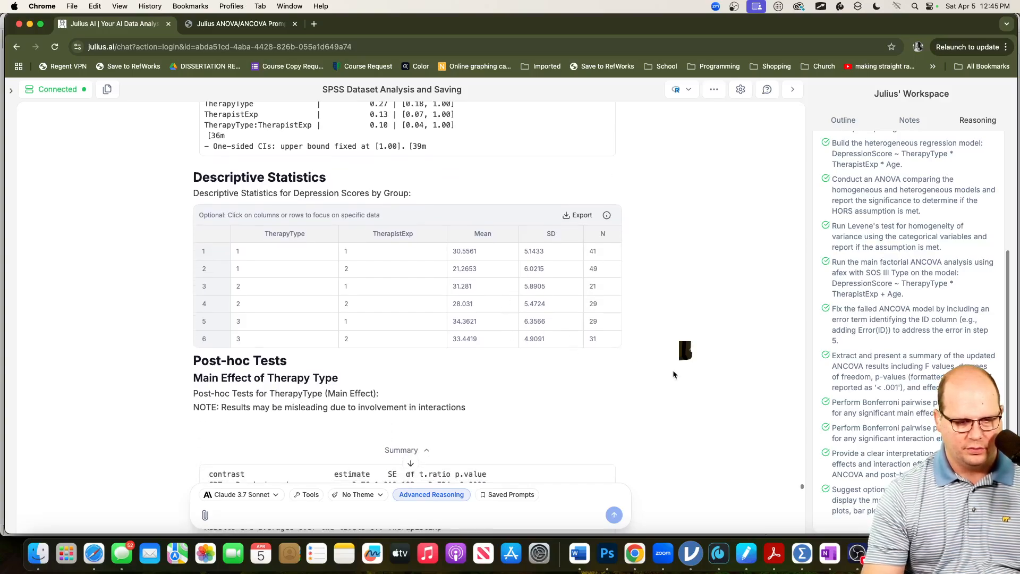
pyautogui.scroll(-3, 675, 378)
pyautogui.scroll(-1, 675, 379)
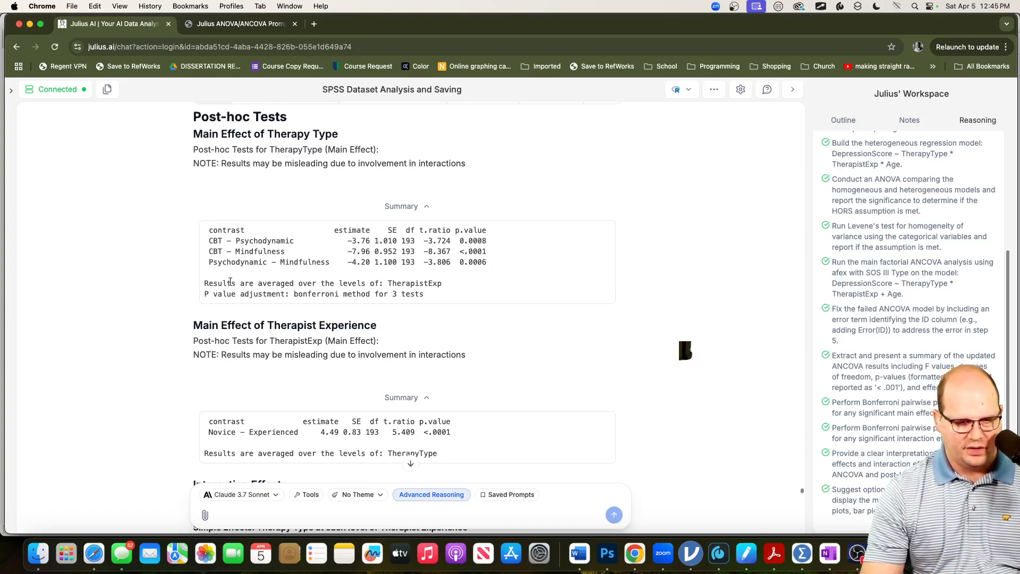
pyautogui.scroll(-5, 141, 273)
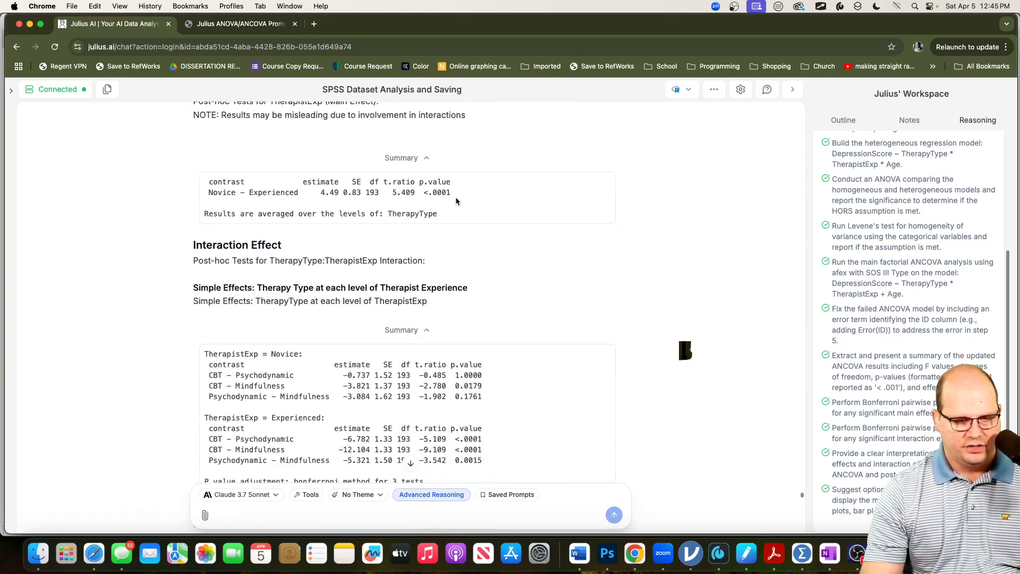
pyautogui.scroll(-2, 144, 332)
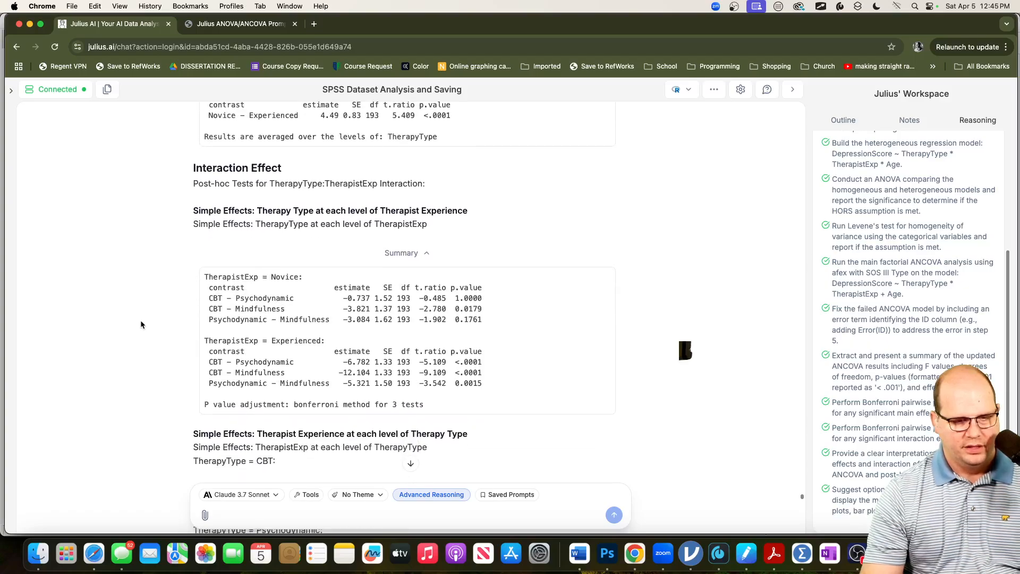
pyautogui.scroll(-2, 147, 322)
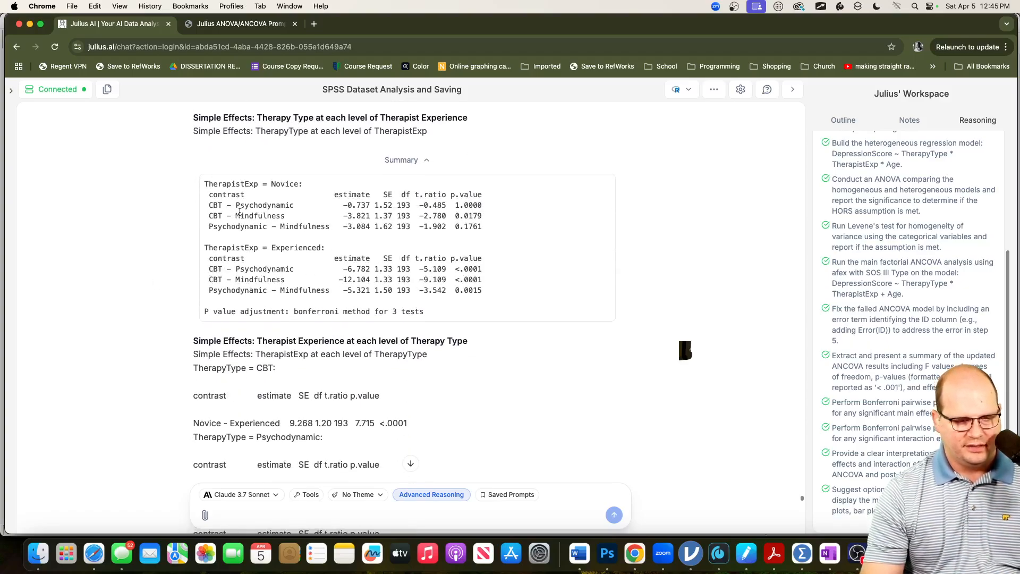
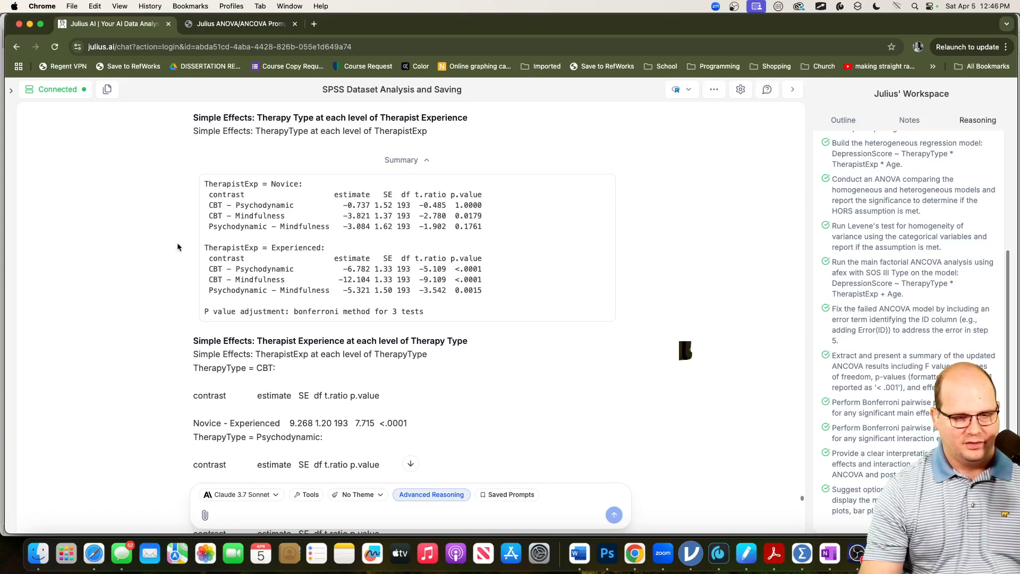
# Step: Examine the simple effects of therapist experience within the CBT, Psychodynamic and Mindfulness therapy types
pyautogui.scroll(-1, 177, 247)
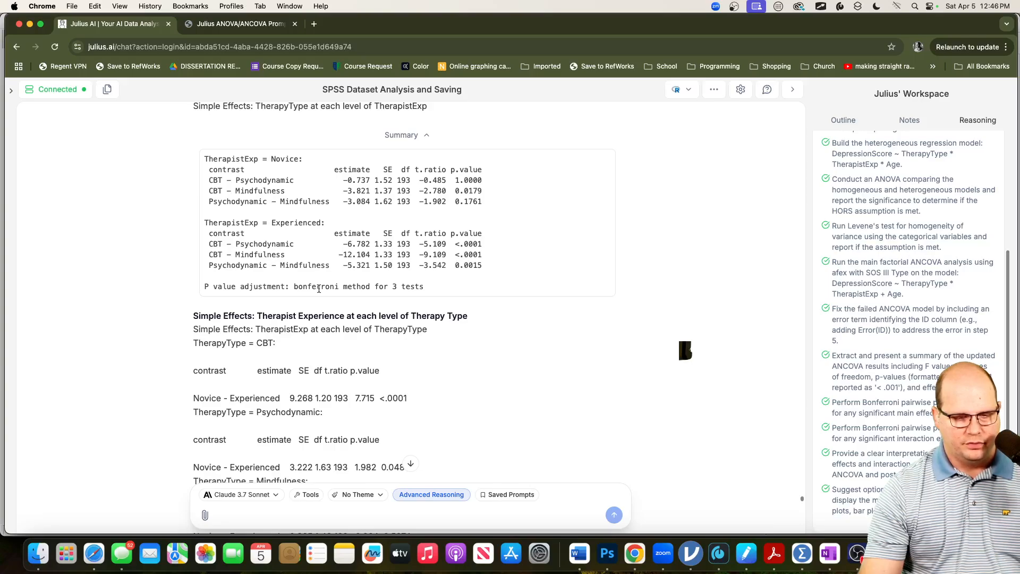
pyautogui.scroll(-3, 181, 292)
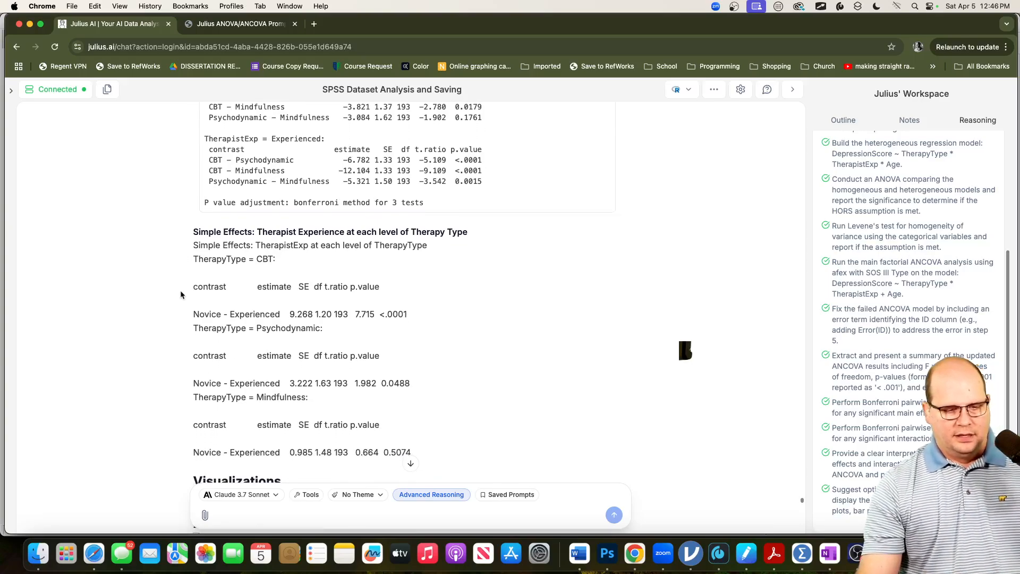
pyautogui.scroll(-3, 181, 293)
pyautogui.scroll(-1, 183, 288)
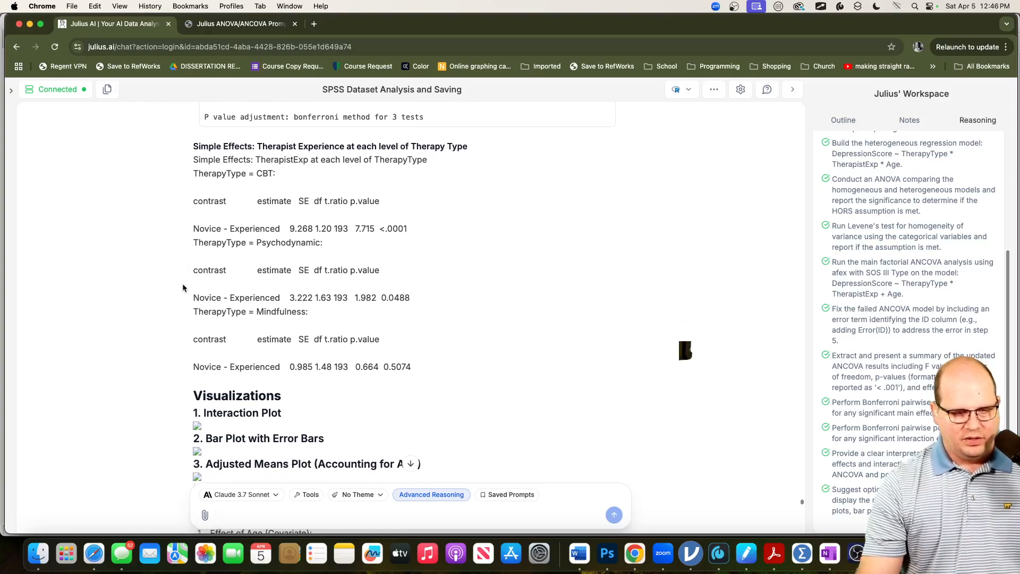
pyautogui.scroll(-1, 181, 285)
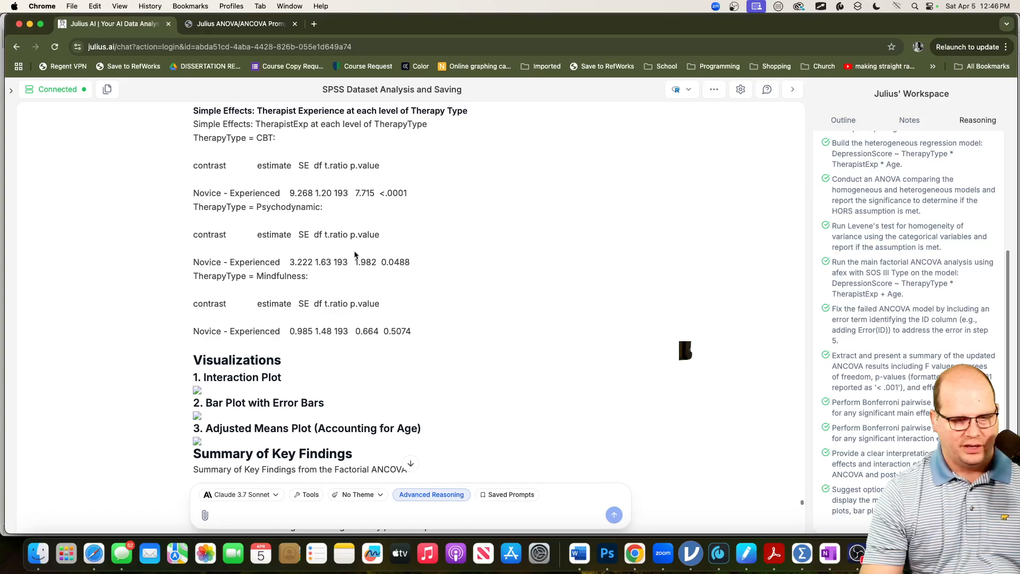
pyautogui.scroll(-2, 417, 279)
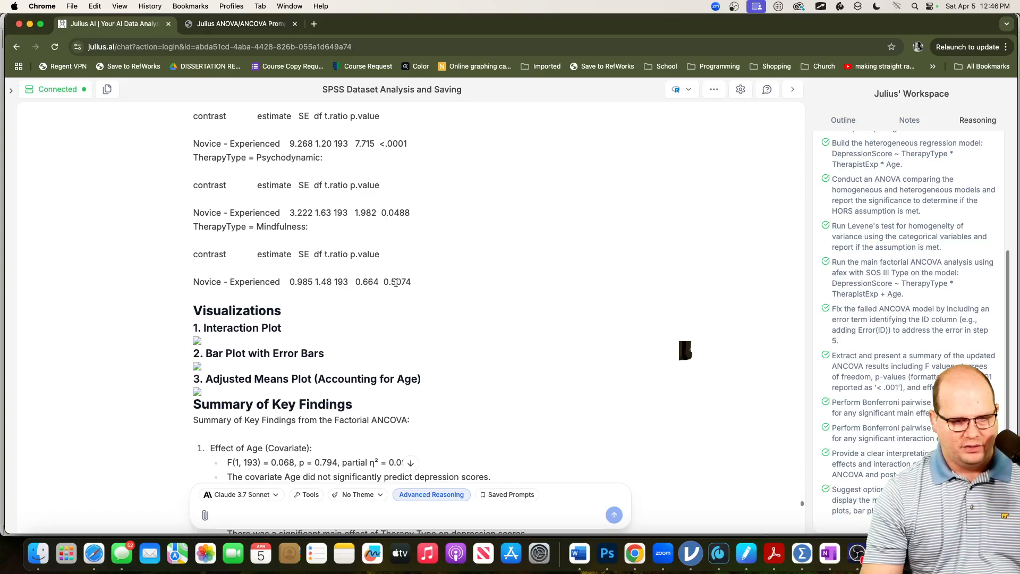
# Step: Skim the Summary of Key Findings through the interpretation to the additional visualization suggestions at the end of the response
pyautogui.scroll(-10, 529, 330)
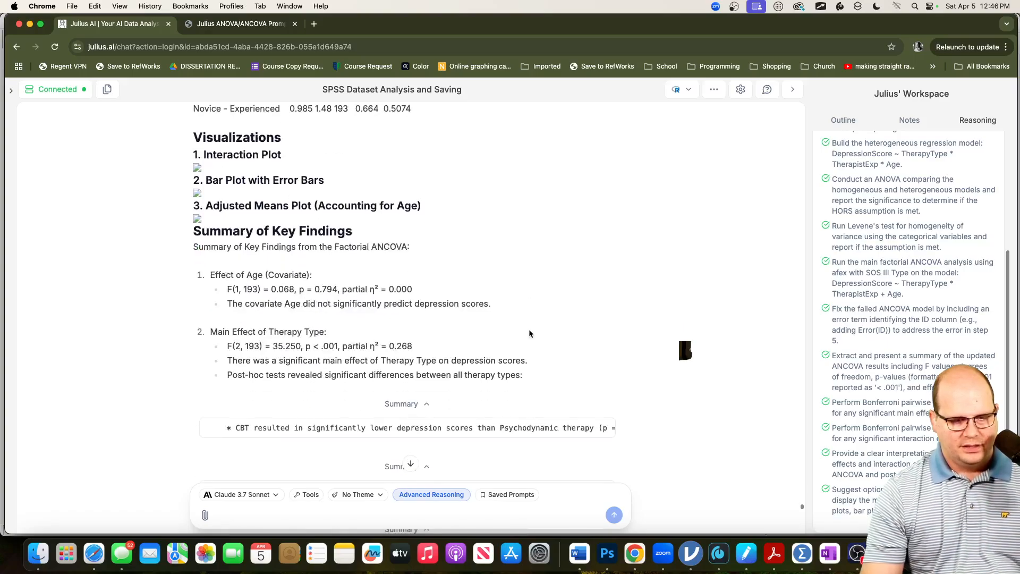
pyautogui.scroll(-20, 529, 332)
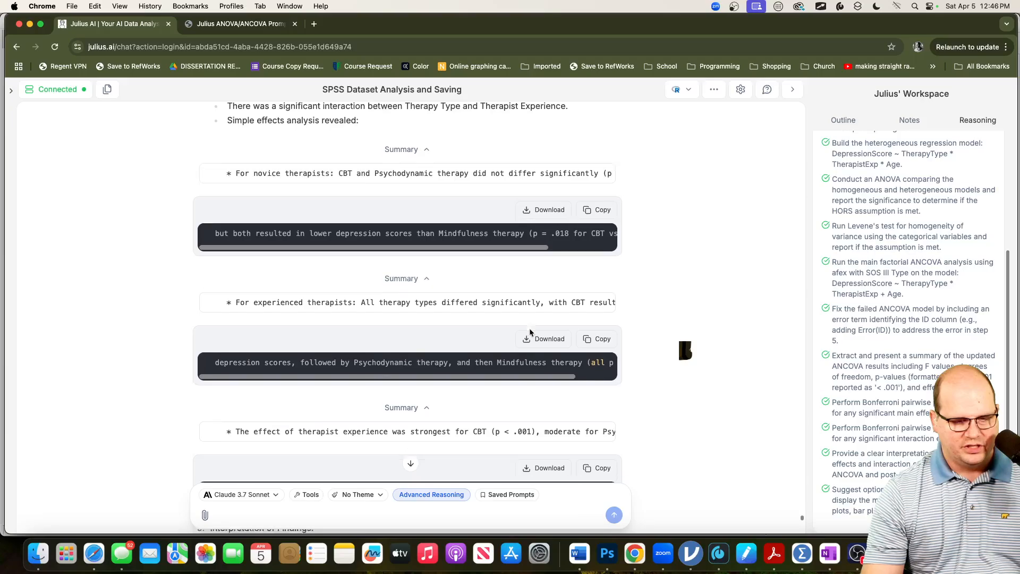
pyautogui.scroll(-10, 530, 329)
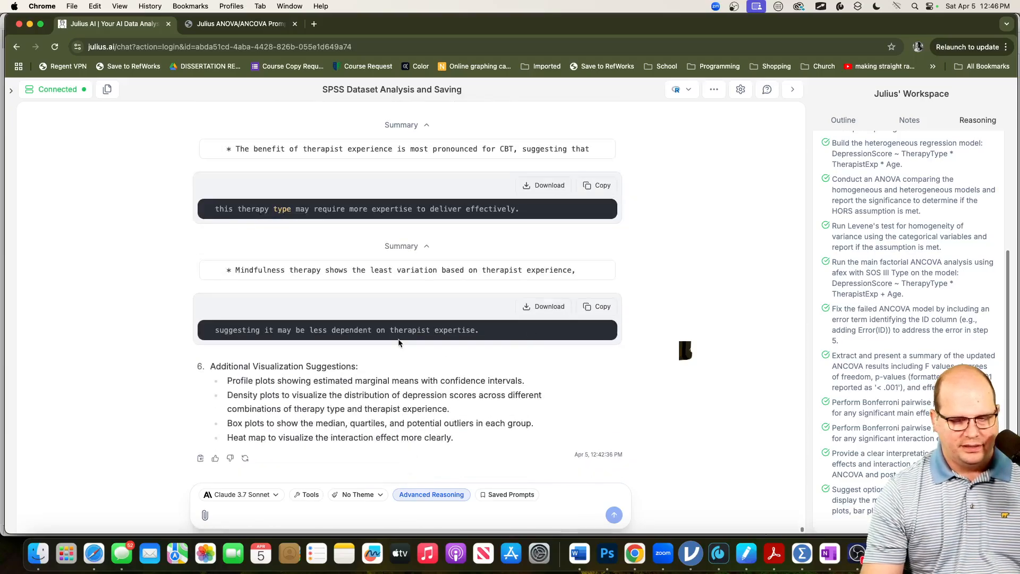
pyautogui.scroll(20, 400, 343)
pyautogui.scroll(12, 400, 342)
pyautogui.scroll(-20, 398, 340)
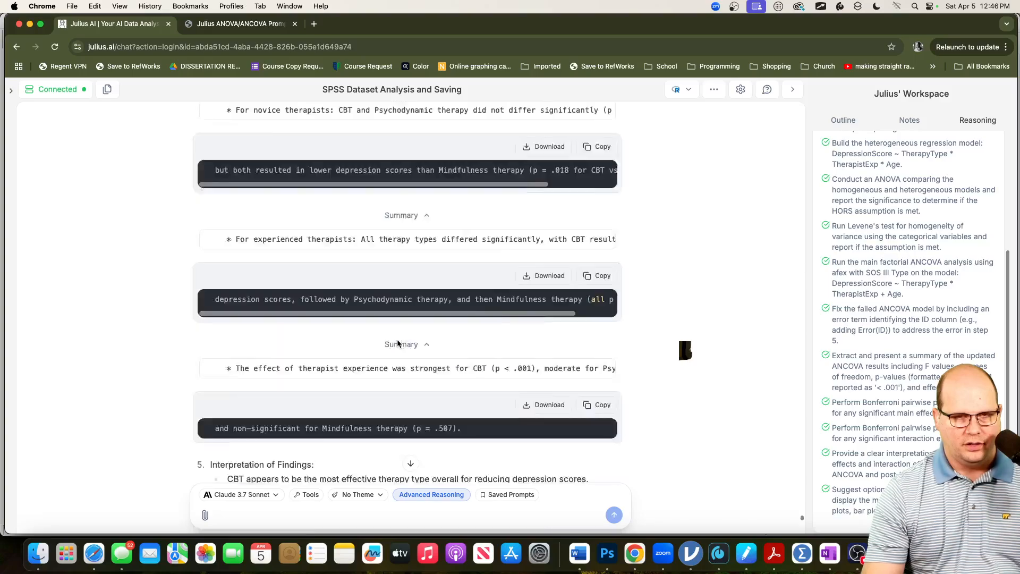
pyautogui.scroll(-6, 398, 340)
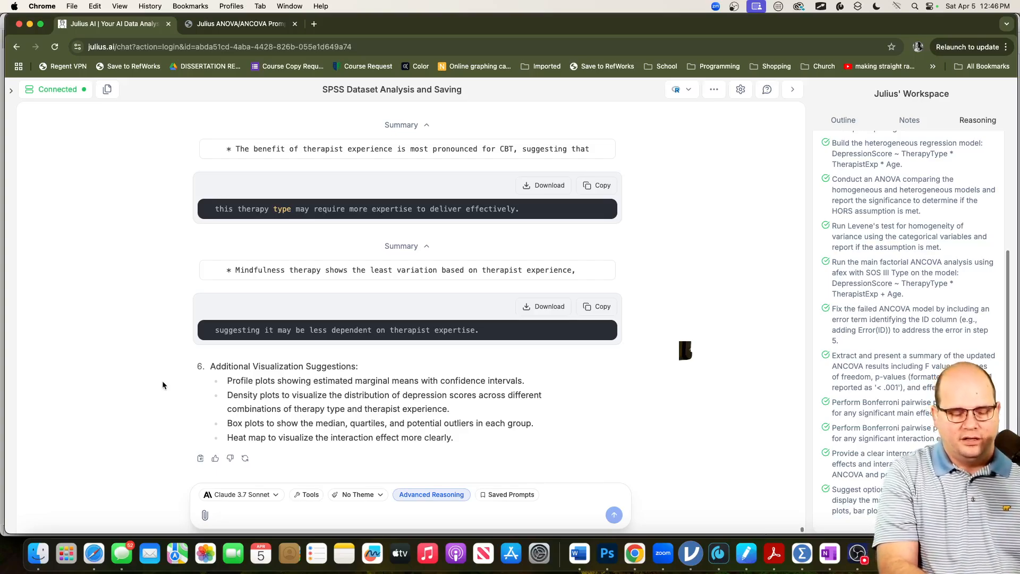
# Step: Send Julius the prompt "Provide a table with adjusted and unadjusted group means"
pyautogui.write('Provide a ta')
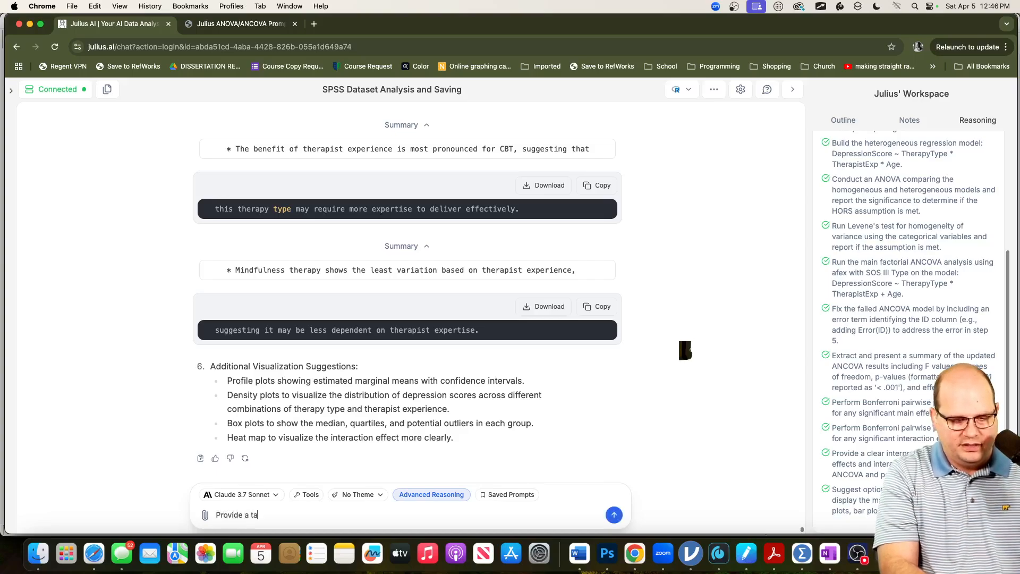
pyautogui.write('ble with adjusted and')
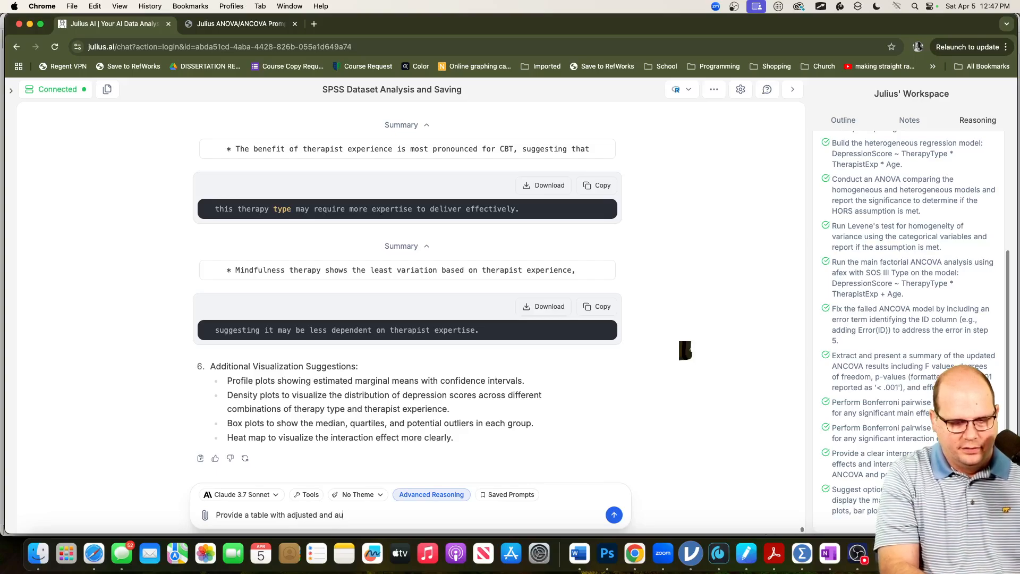
pyautogui.write(' unadjusted group means')
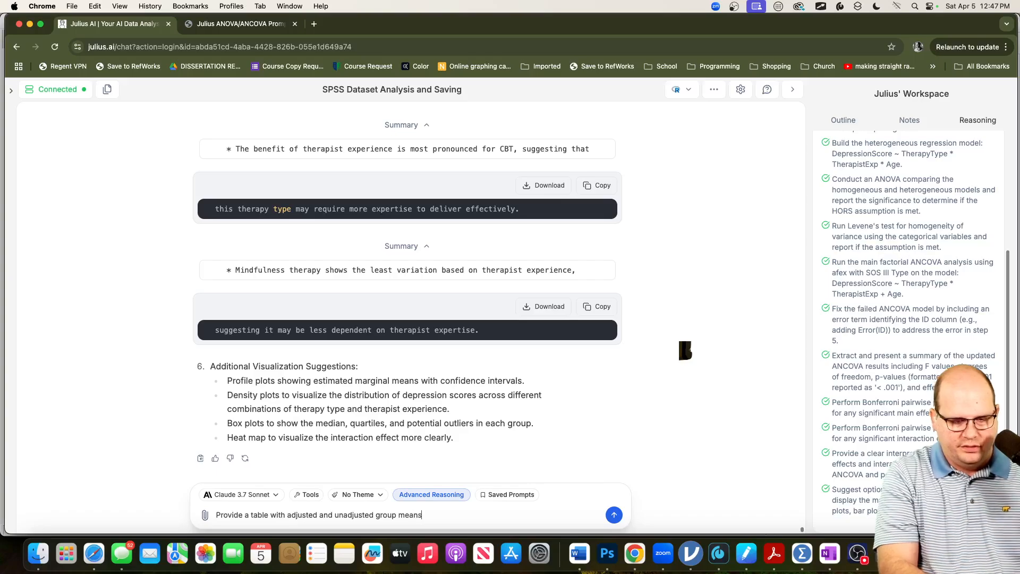
pyautogui.press('Return')
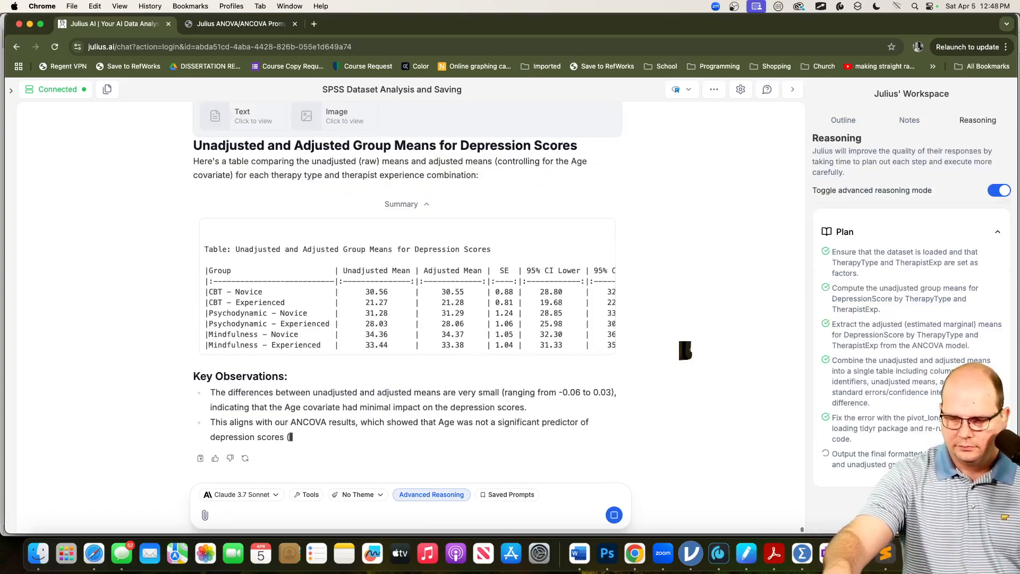
# Step: Review the table of unadjusted and adjusted group means, its key observations and the comparison bar chart
pyautogui.scroll(7, 108, 330)
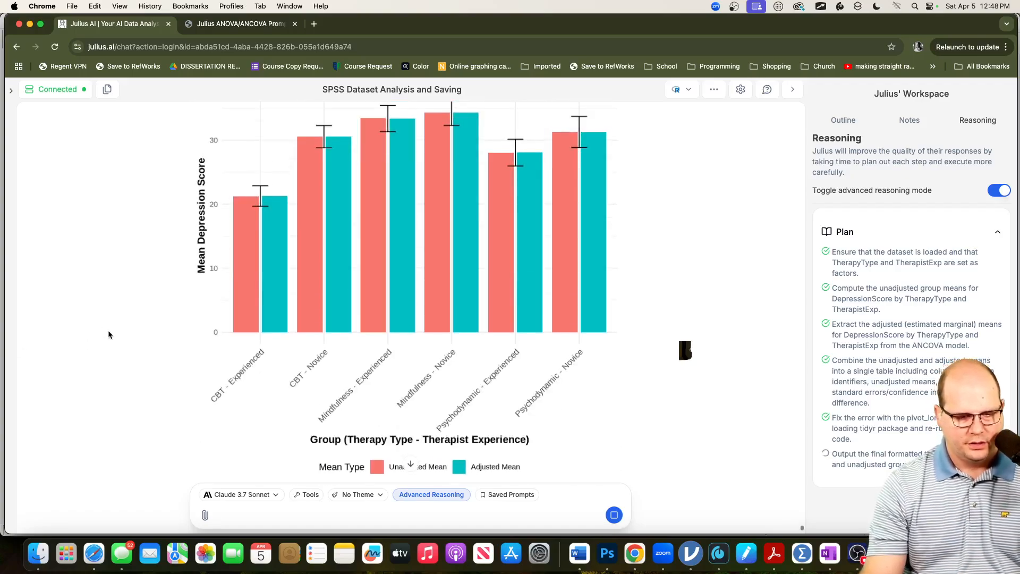
pyautogui.scroll(3, 109, 334)
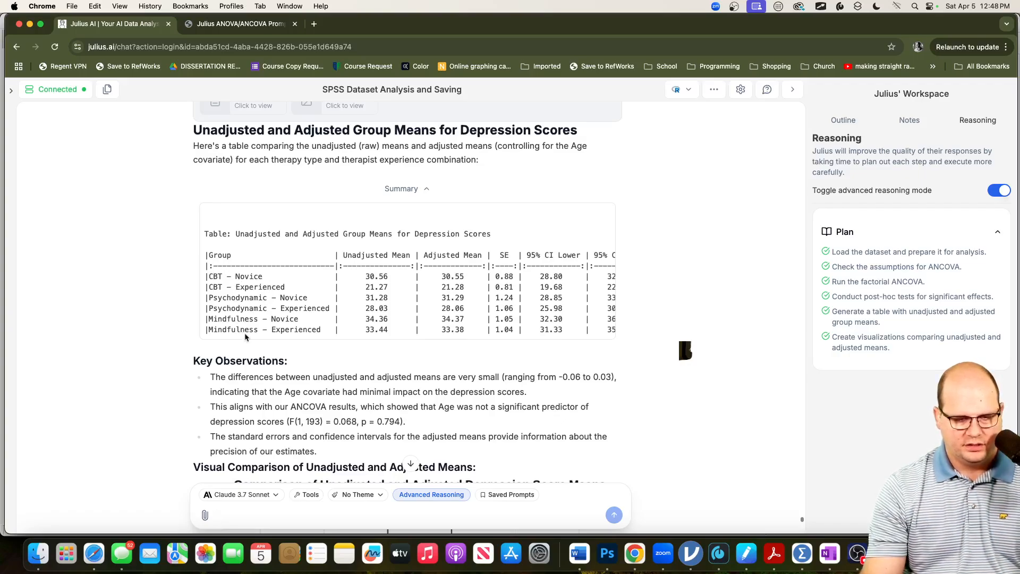
pyautogui.scroll(-15, 245, 294)
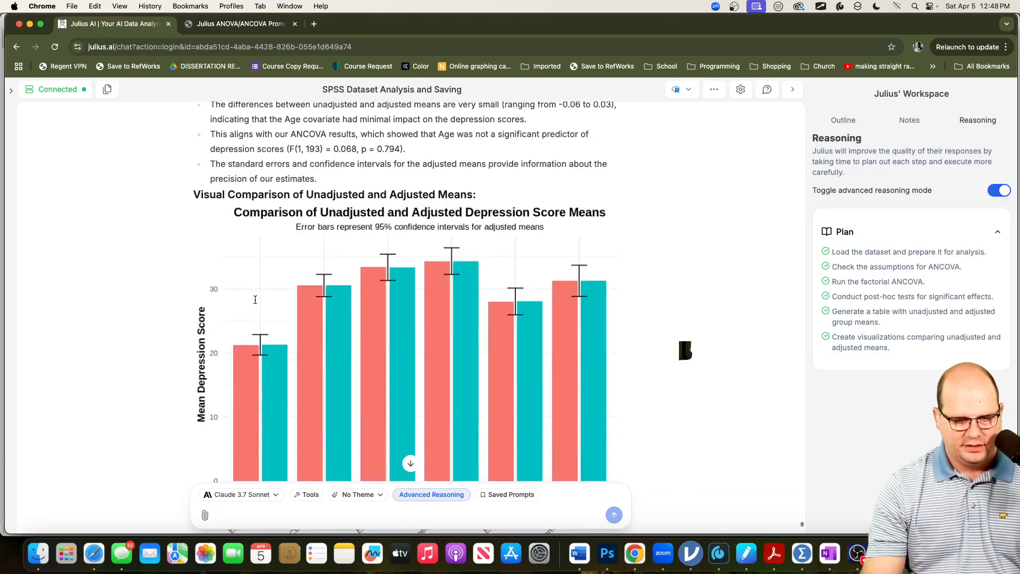
pyautogui.scroll(7, 252, 307)
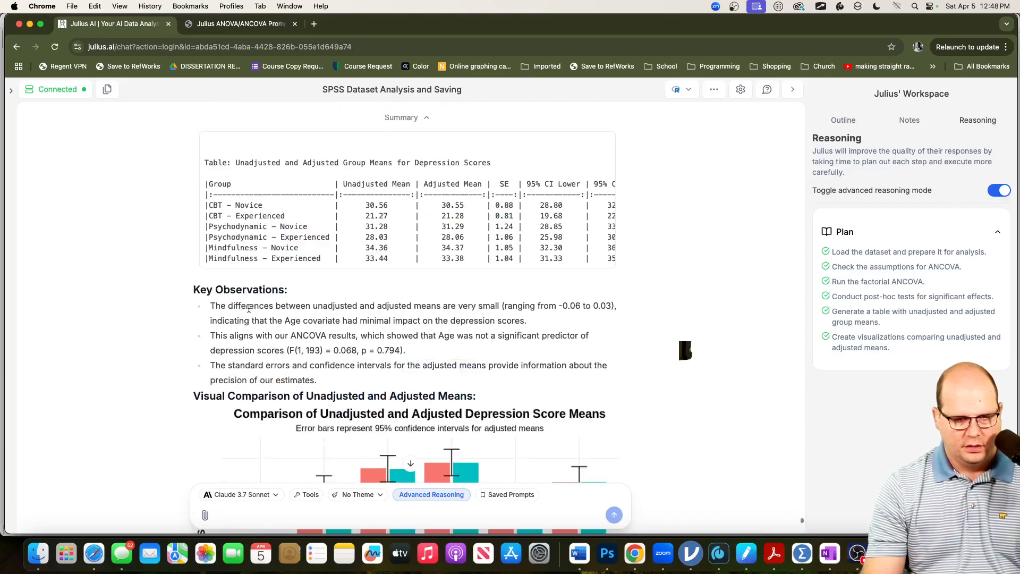
pyautogui.scroll(-3, 249, 308)
pyautogui.scroll(6, 245, 303)
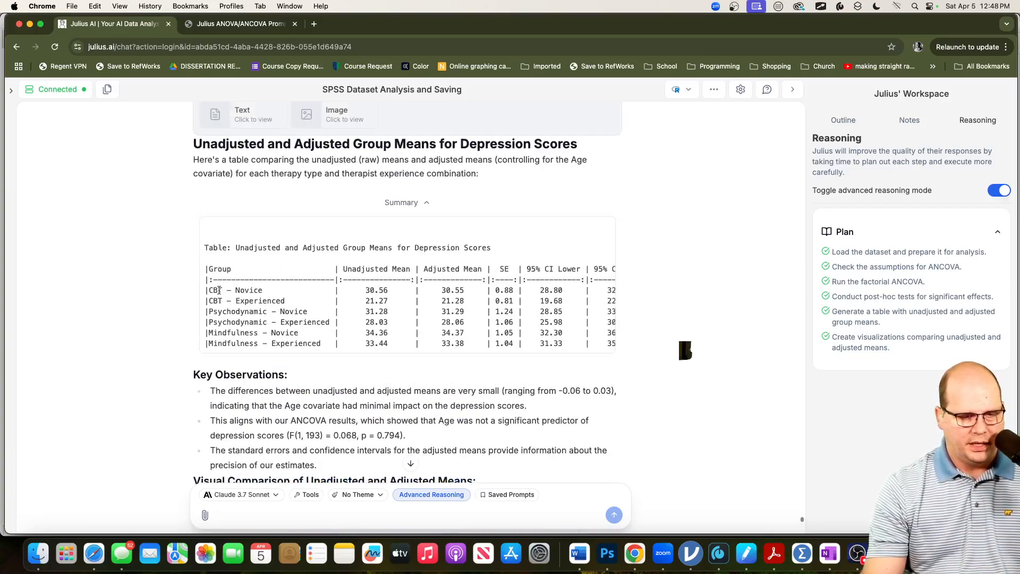
pyautogui.scroll(-7, 271, 467)
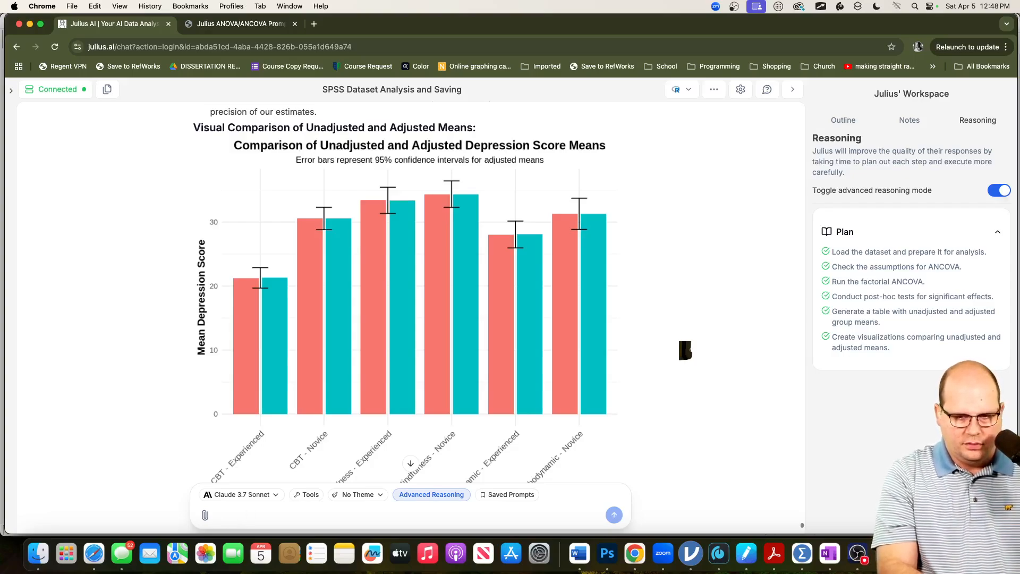
# Step: Send Julius the prompt "Provide a table of adjusted and unadjusted group means for main effects"
pyautogui.write('Provide a table of a')
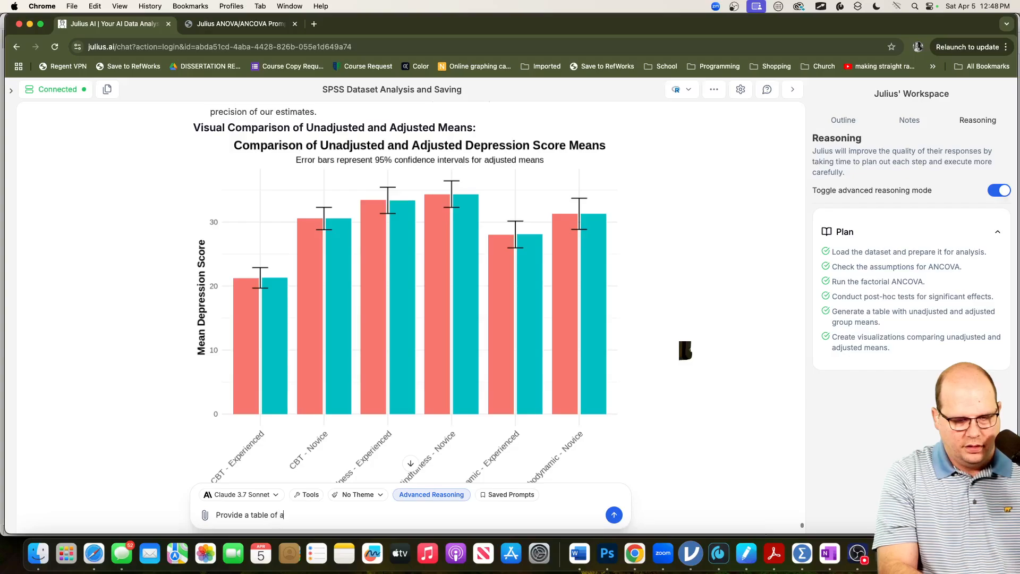
pyautogui.write('djusted and una')
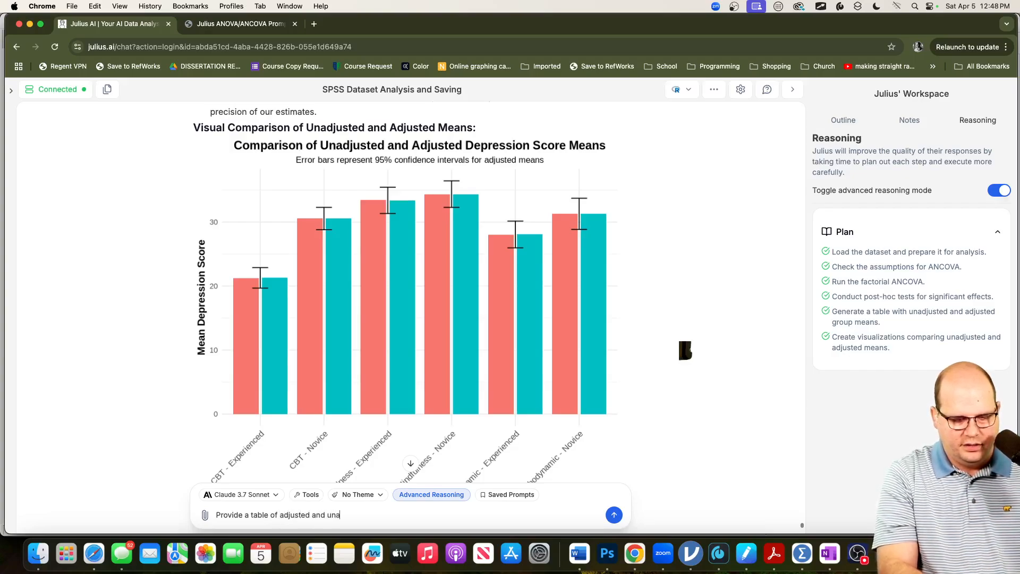
pyautogui.write('djusted group men')
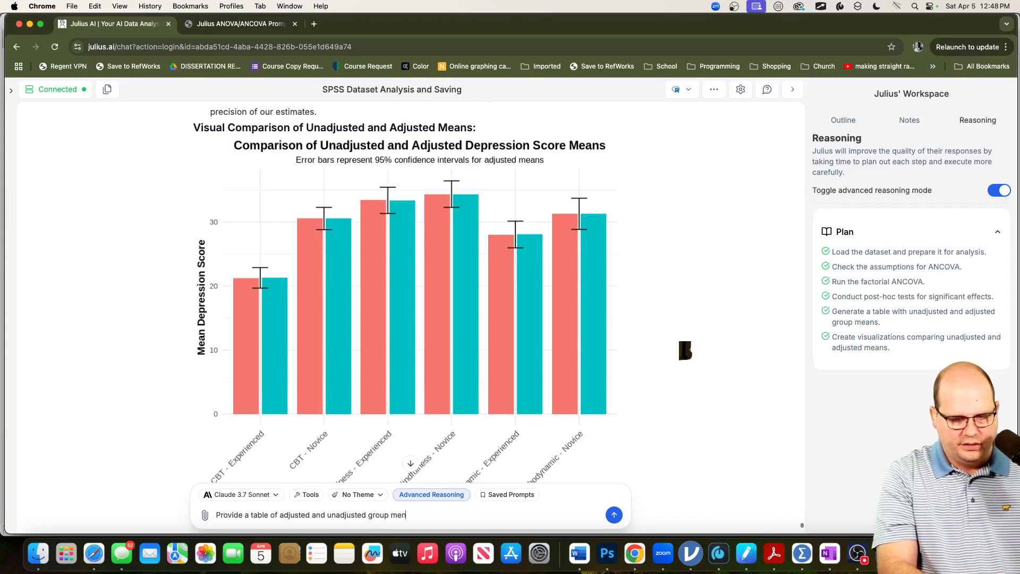
pyautogui.press('BackSpace')
pyautogui.write('ans for main effects')
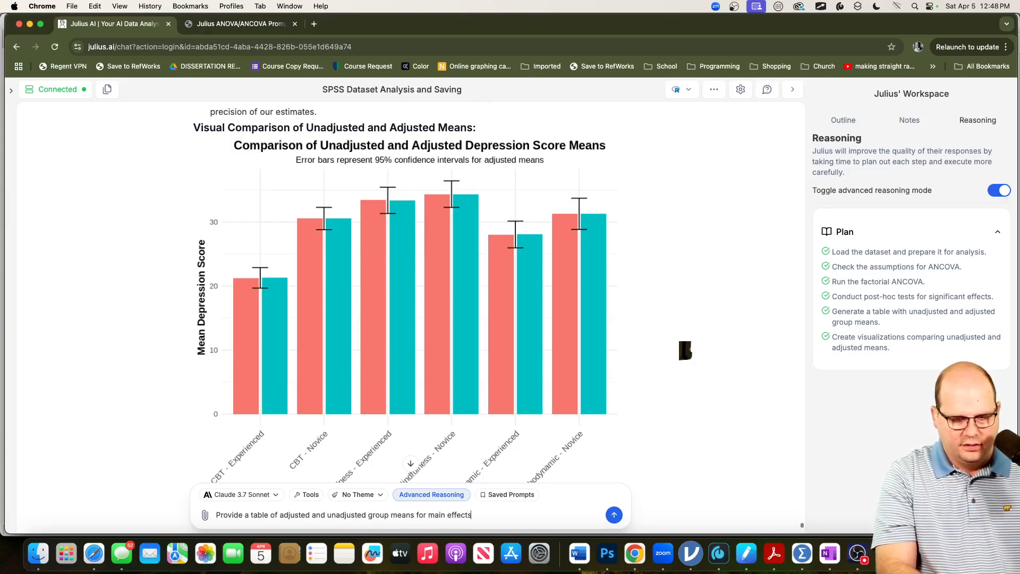
pyautogui.press('Return')
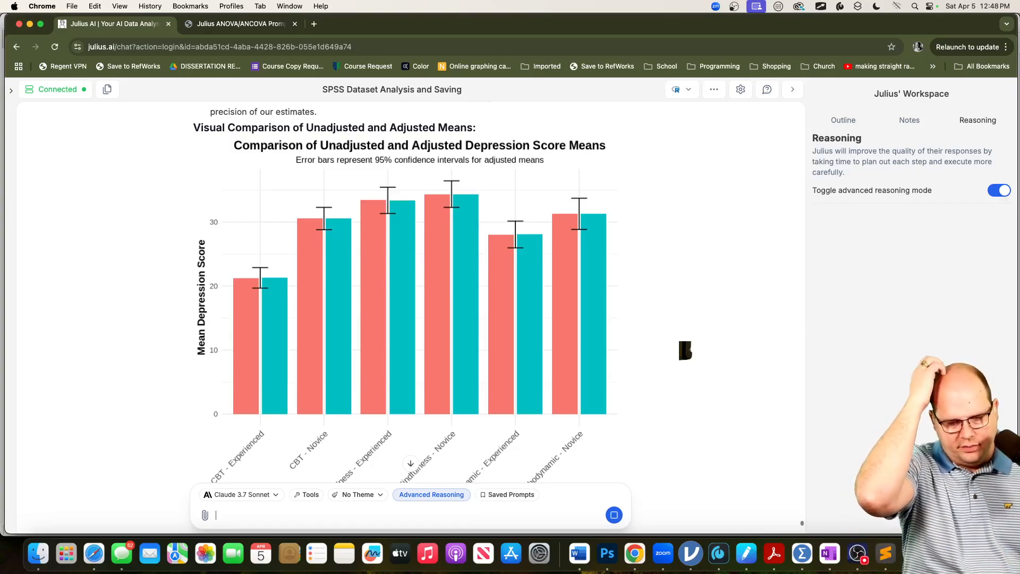
# Step: Read the notes below the comparison chart and re-examine the unadjusted and adjusted means table for the therapy and experience combinations
pyautogui.scroll(-6, 187, 273)
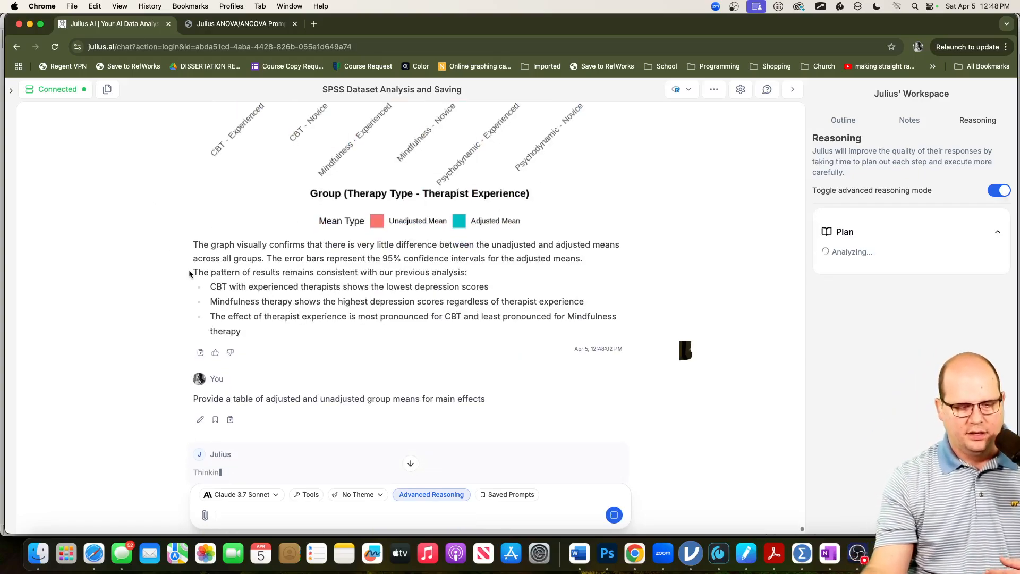
pyautogui.scroll(-1, 189, 271)
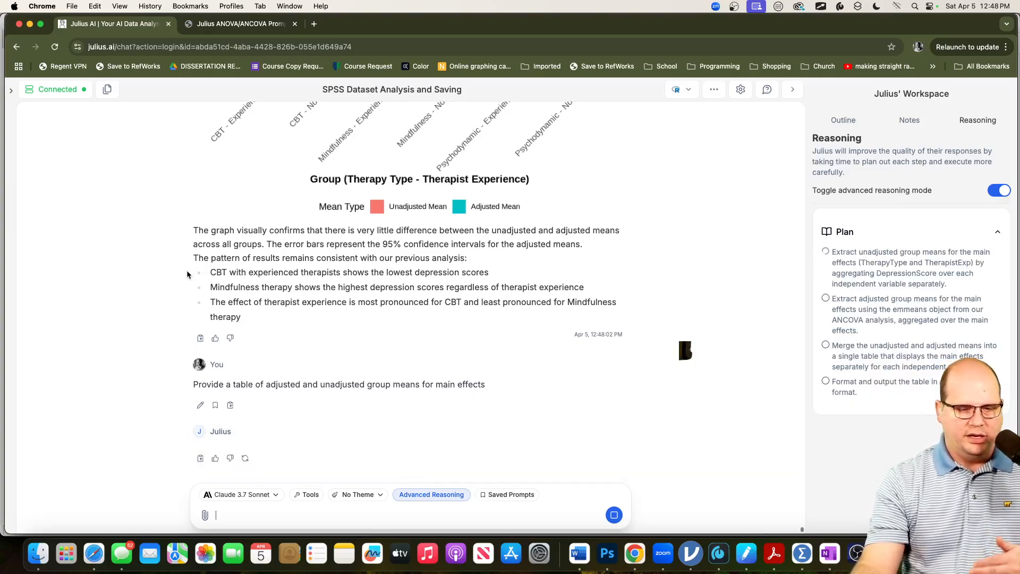
pyautogui.scroll(8, 223, 298)
pyautogui.scroll(4, 229, 298)
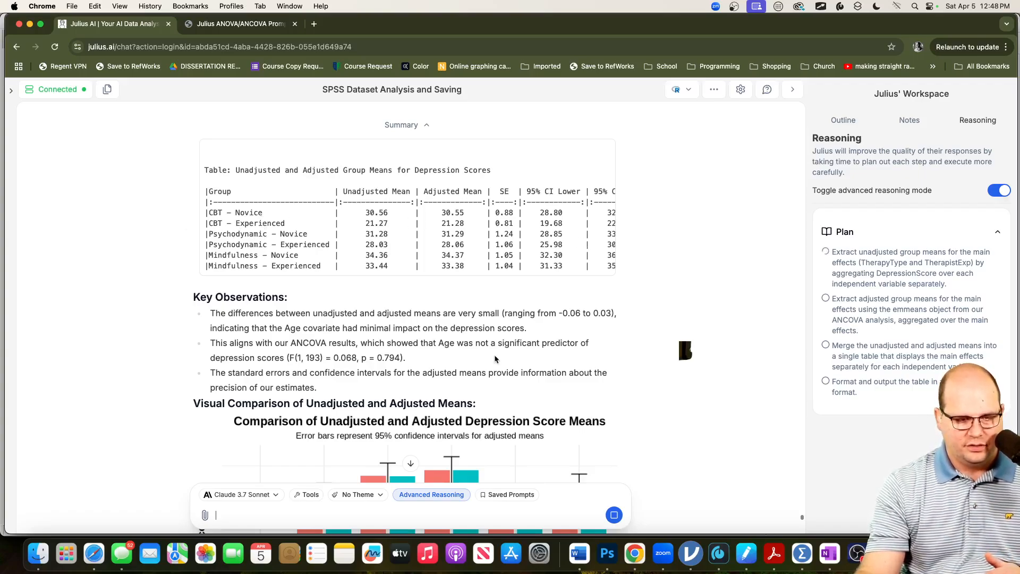
pyautogui.scroll(-1, 489, 351)
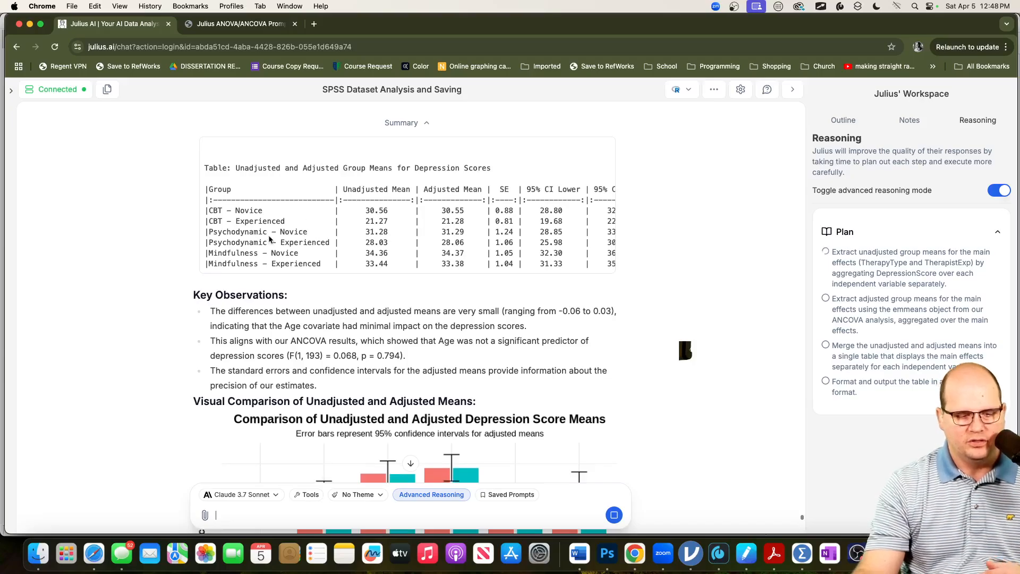
# Step: Compare Julius's unadjusted main-effect means for therapy type and therapist experience with the Descriptive Statistics in the SPSS output
pyautogui.scroll(-13, 282, 228)
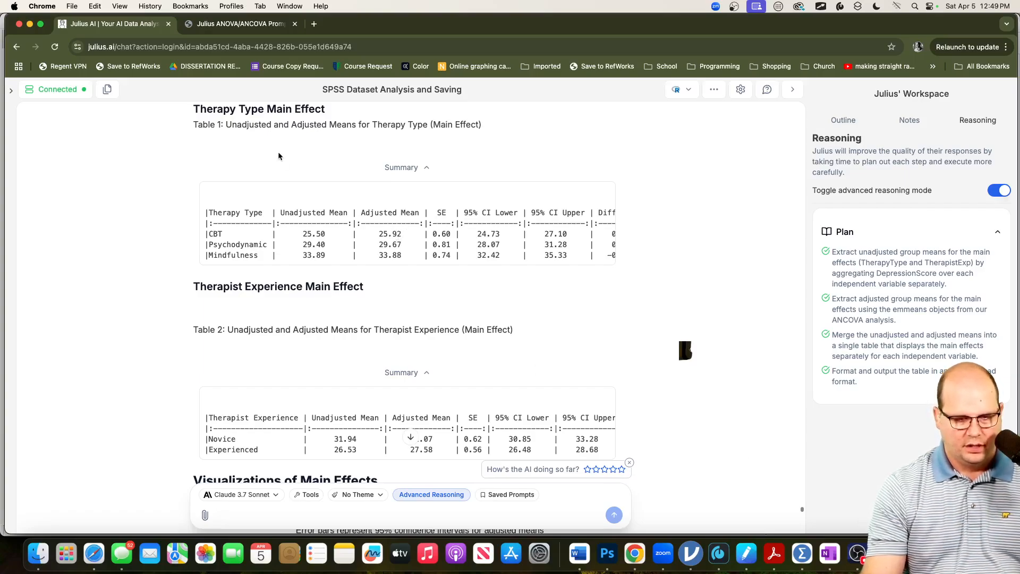
pyautogui.click(802, 553)
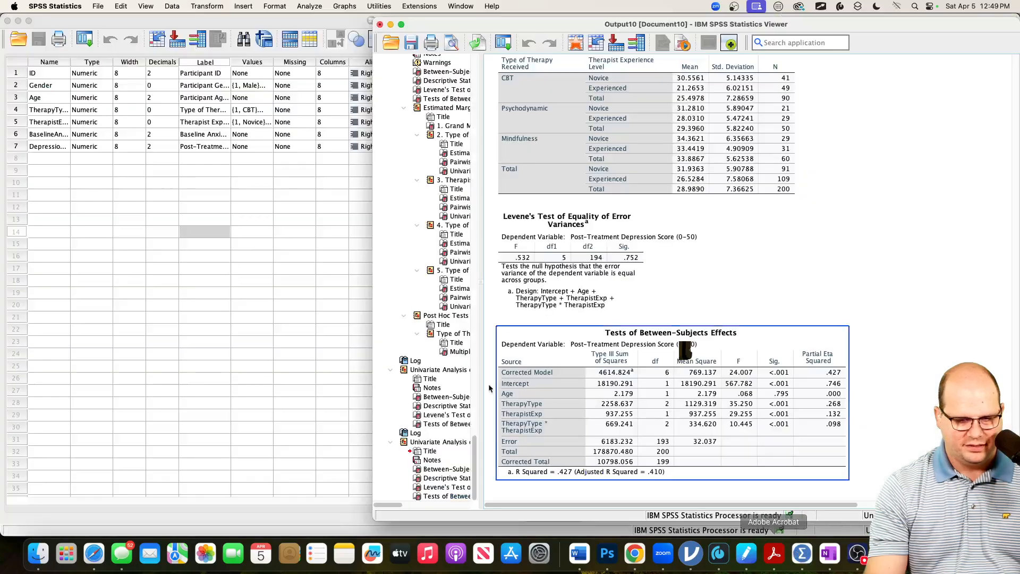
pyautogui.scroll(15, 524, 249)
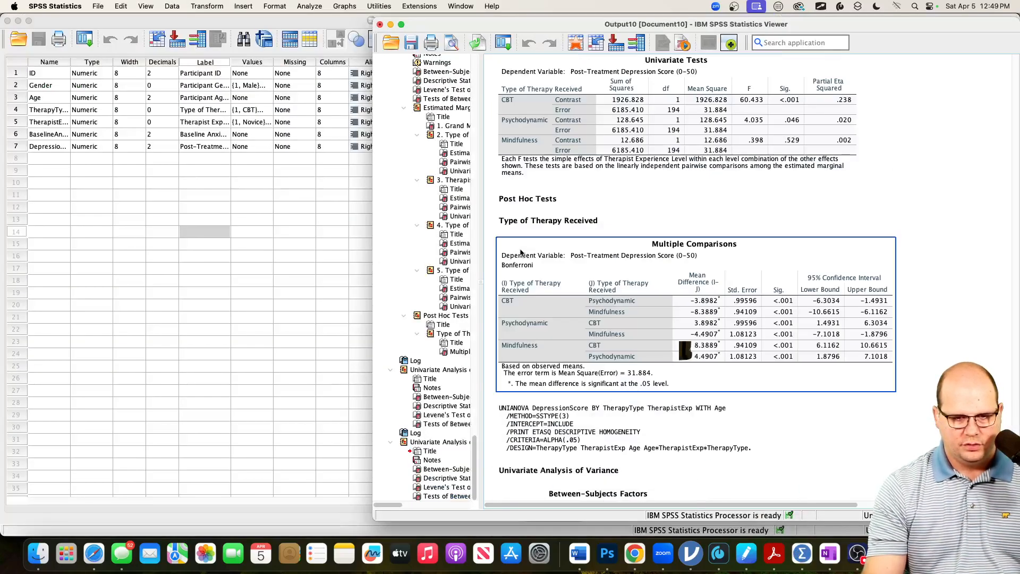
pyautogui.click(521, 253)
pyautogui.scroll(-10, 567, 283)
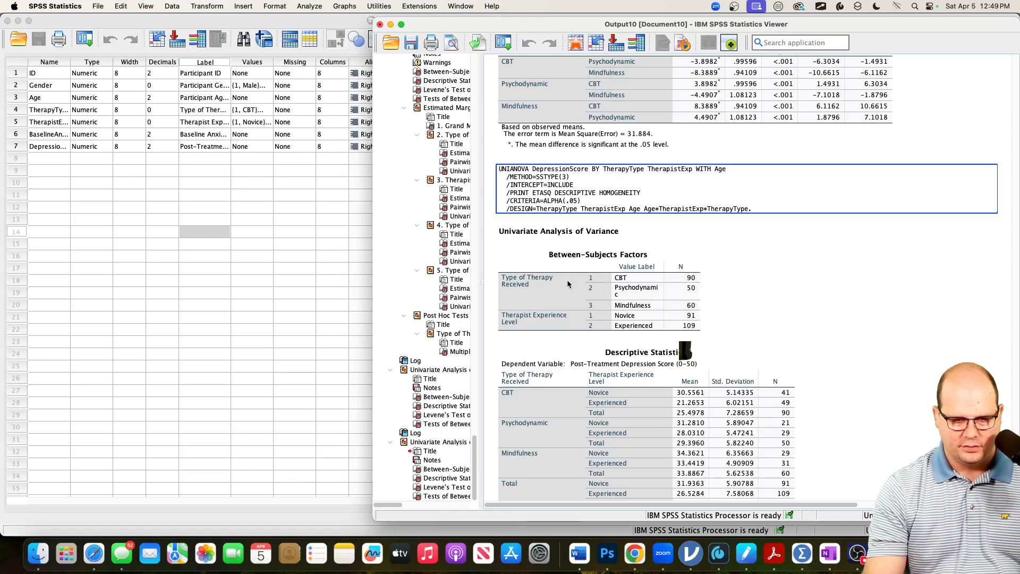
pyautogui.scroll(-3, 566, 282)
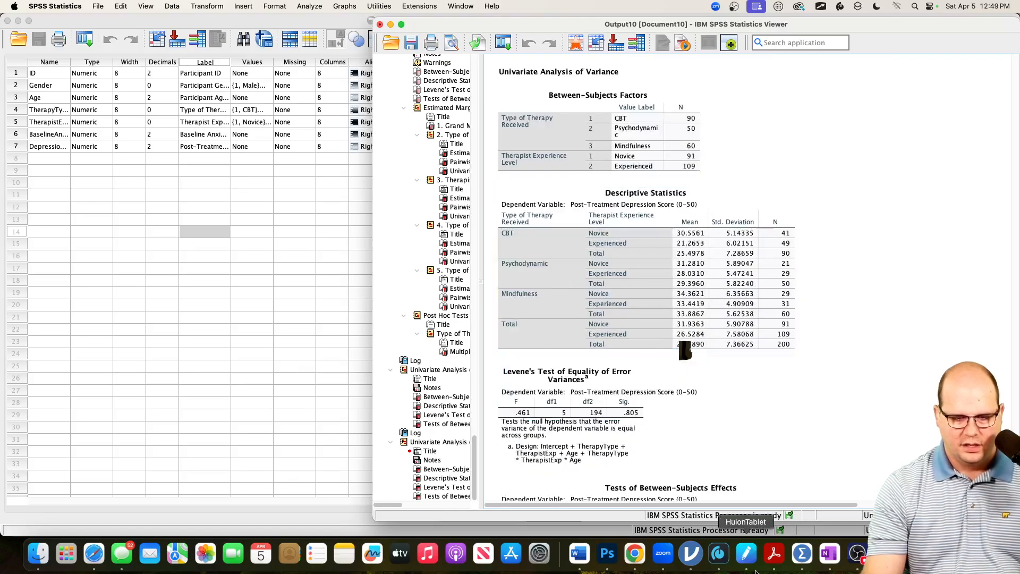
pyautogui.click(635, 553)
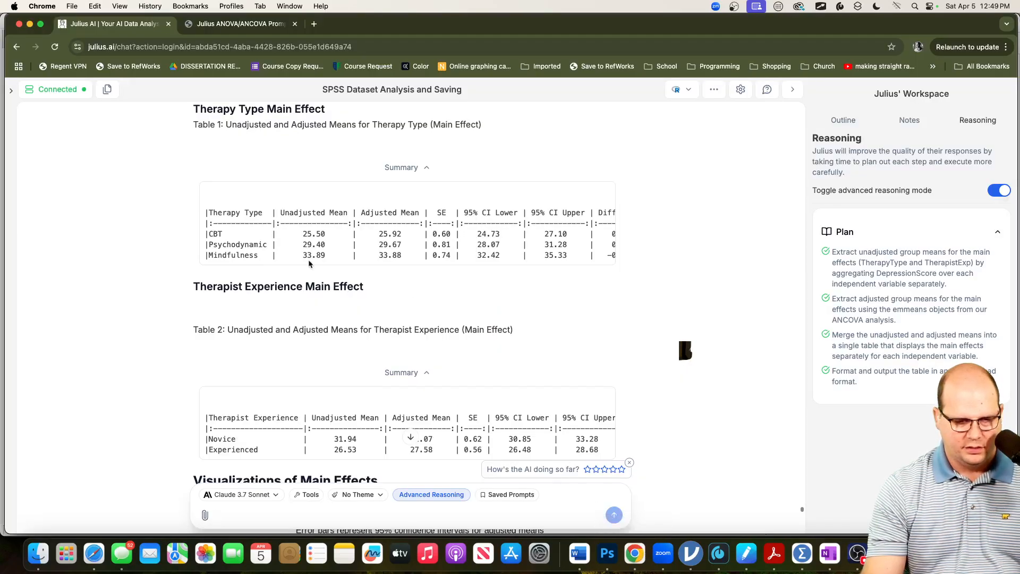
pyautogui.click(802, 553)
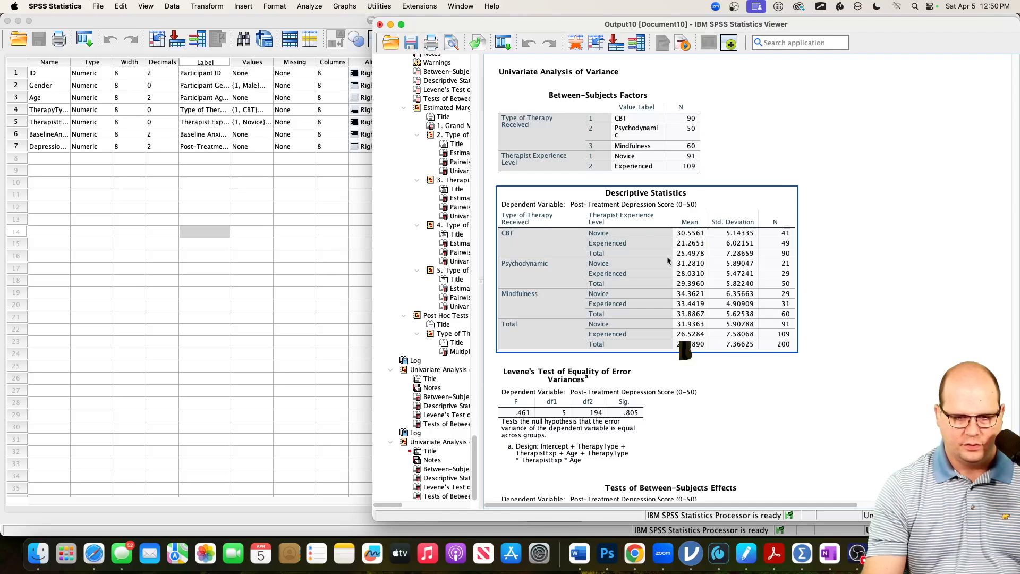
pyautogui.click(767, 498)
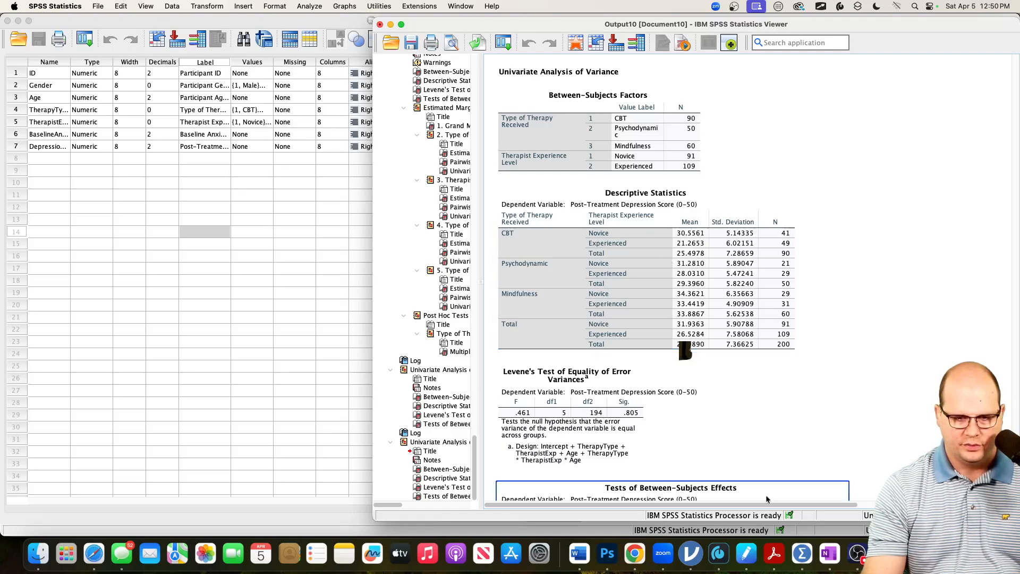
pyautogui.click(635, 553)
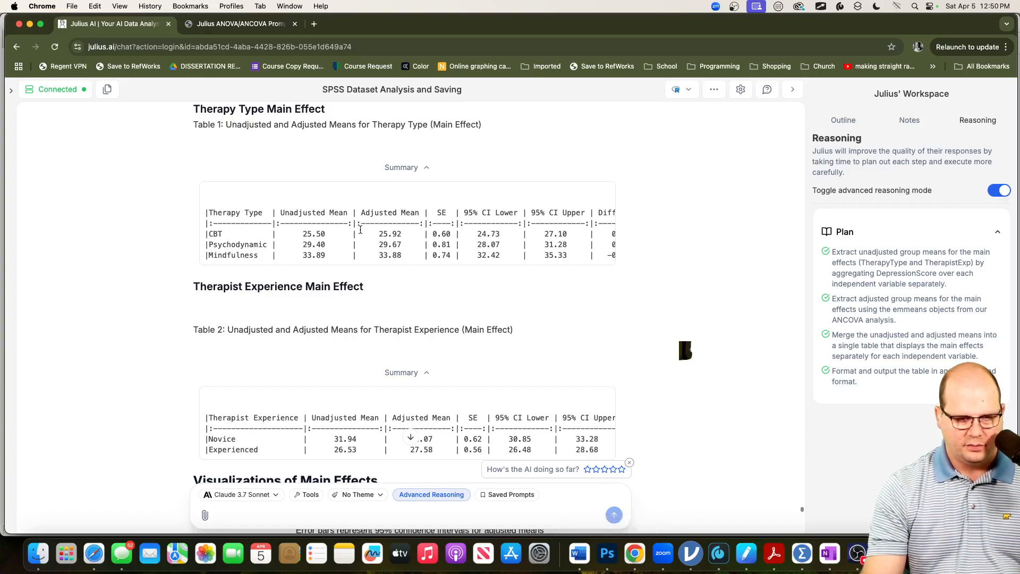
# Step: Search the SPSS output of the recent univariate analyses for adjusted means from the ANCOVA with Age
pyautogui.click(802, 553)
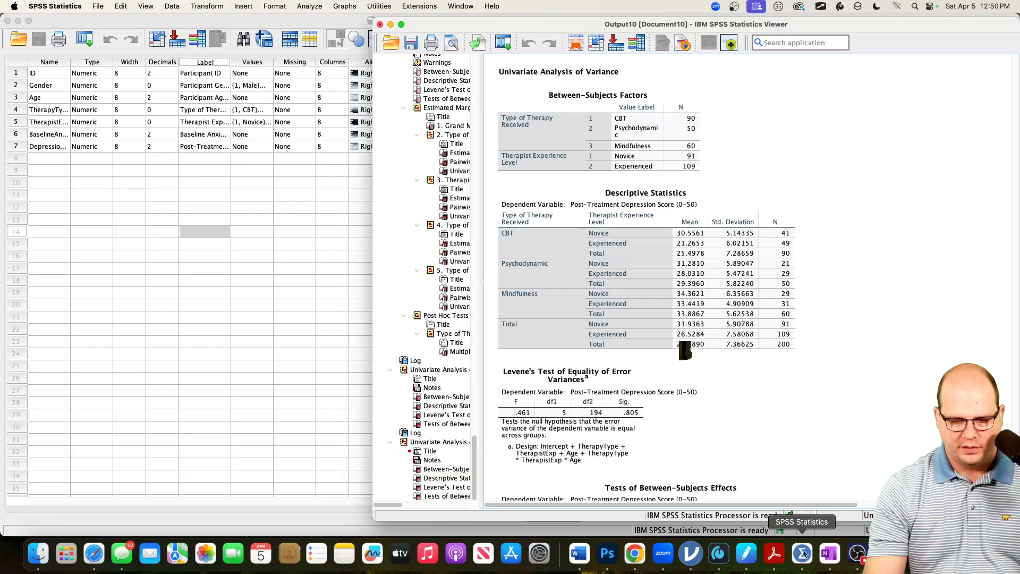
pyautogui.scroll(-10, 694, 318)
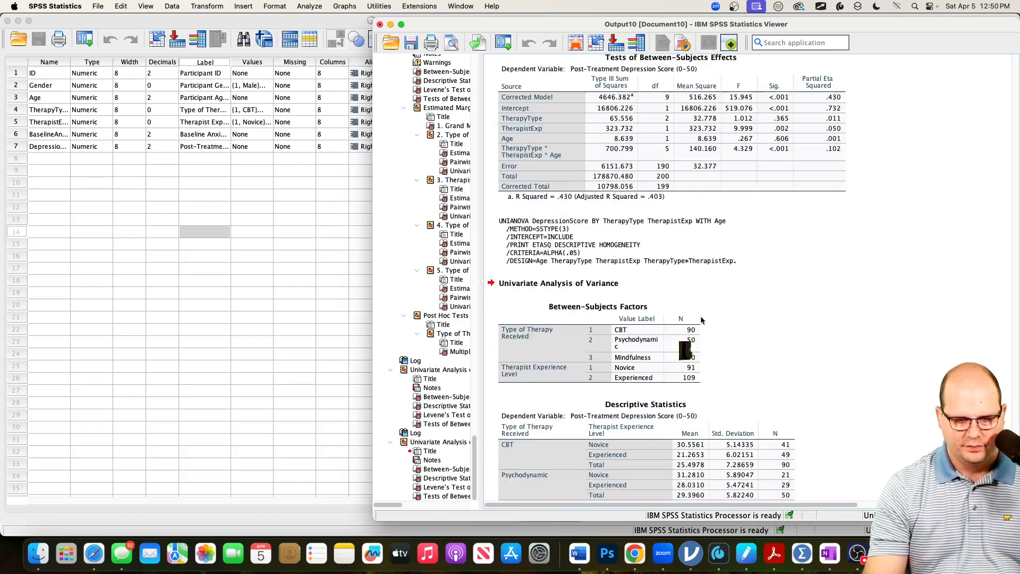
pyautogui.click(702, 319)
pyautogui.scroll(-6, 702, 318)
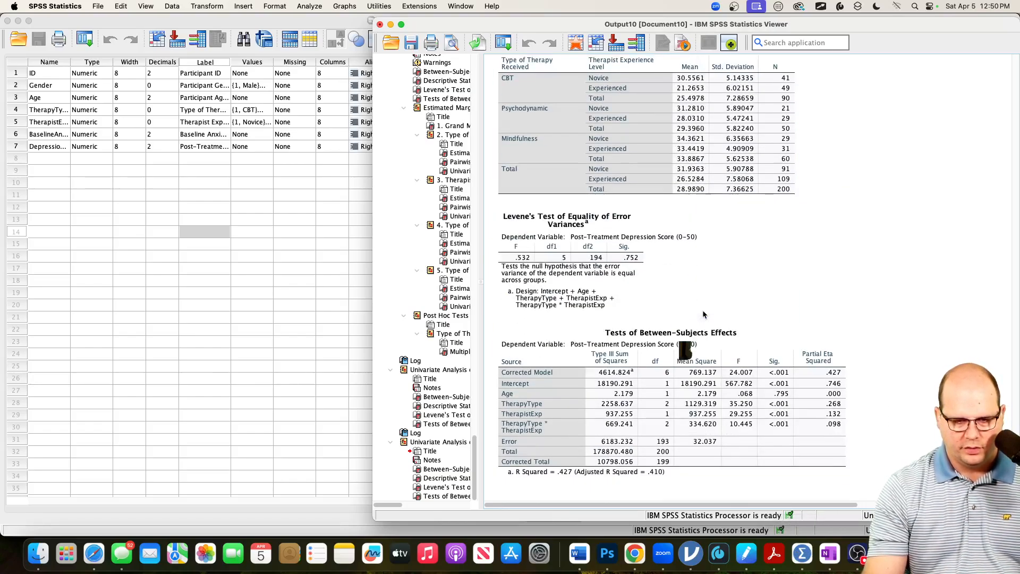
pyautogui.scroll(7, 703, 310)
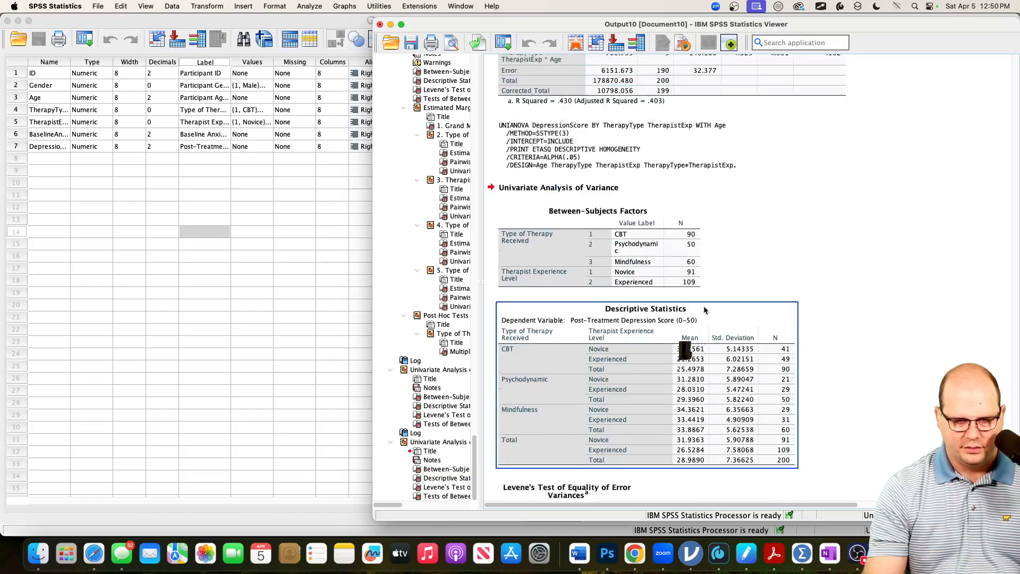
pyautogui.scroll(12, 705, 311)
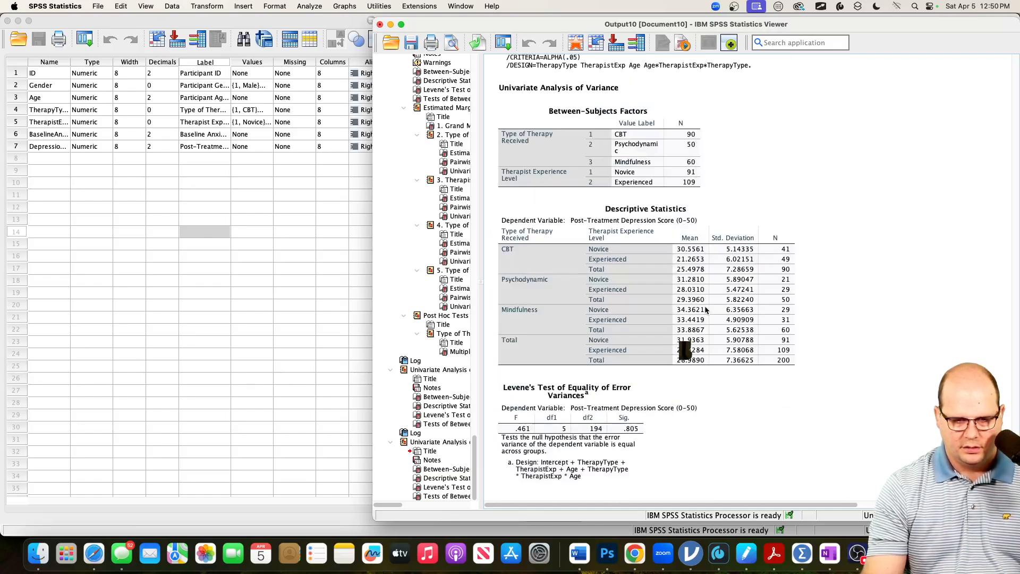
pyautogui.click(706, 309)
pyautogui.scroll(5, 707, 305)
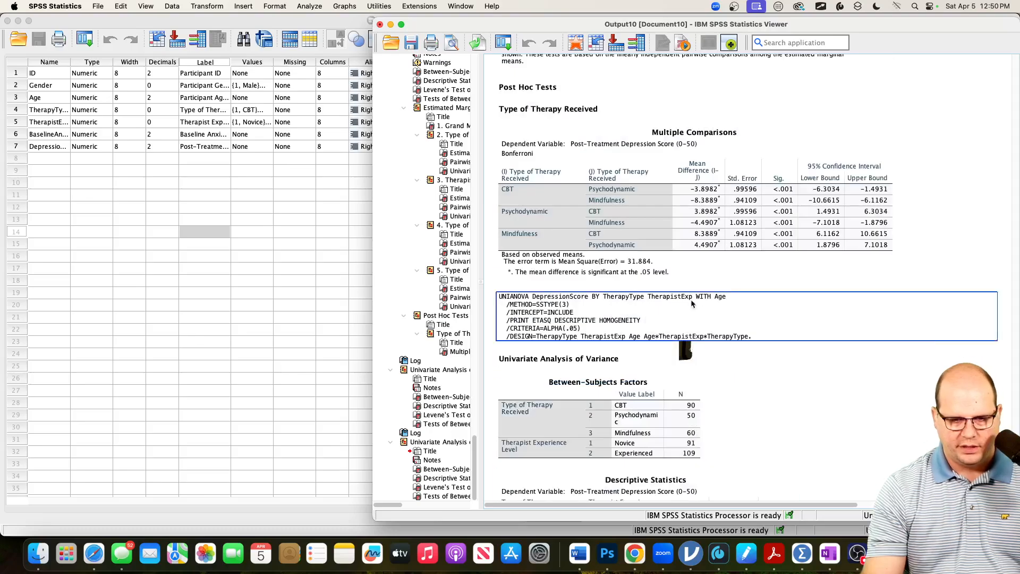
# Step: Reopen the Univariate analysis in SPSS and request estimated marginal means for OVERALL, TherapyType, TherapistExp and TherapyType*TherapistExp
pyautogui.click(301, 6)
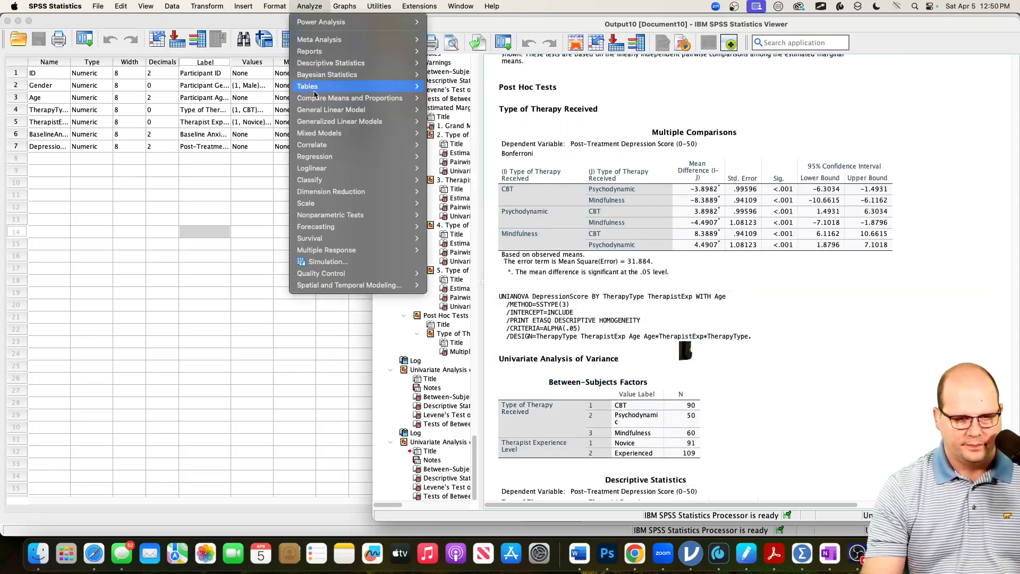
pyautogui.moveTo(319, 109)
pyautogui.click(457, 109)
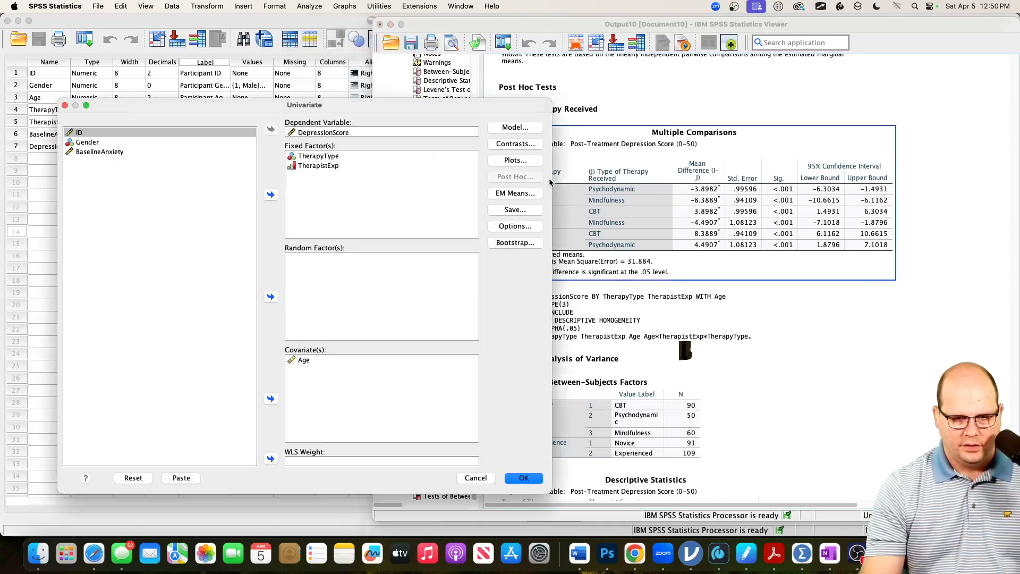
pyautogui.click(500, 193)
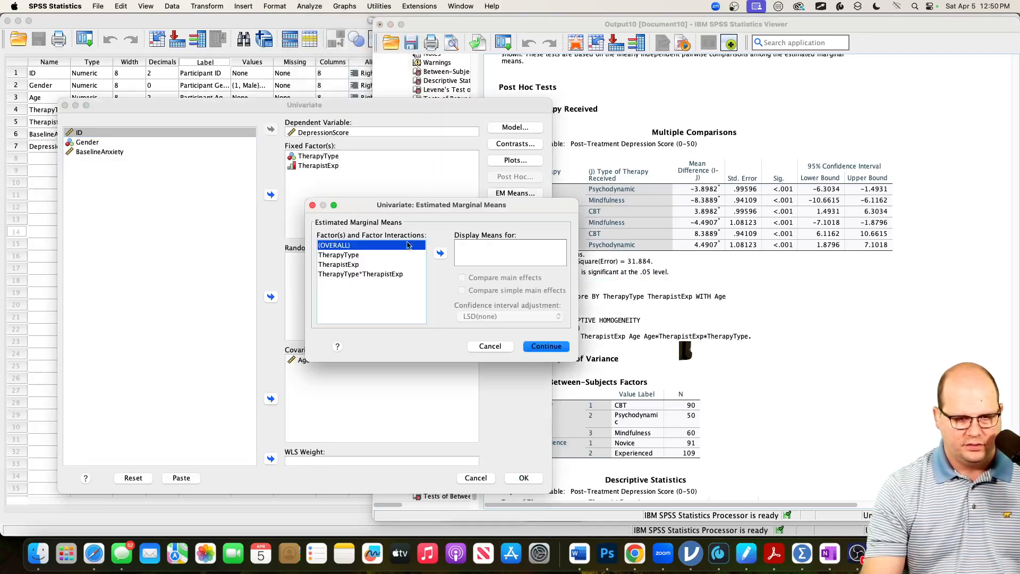
pyautogui.keyDown('shift'); pyautogui.click(399, 275); pyautogui.keyUp('shift')
pyautogui.click(440, 253)
# Step: Enable comparison of main effects and simple main effects with Bonferroni adjustment, and run the analysis
pyautogui.click(462, 277)
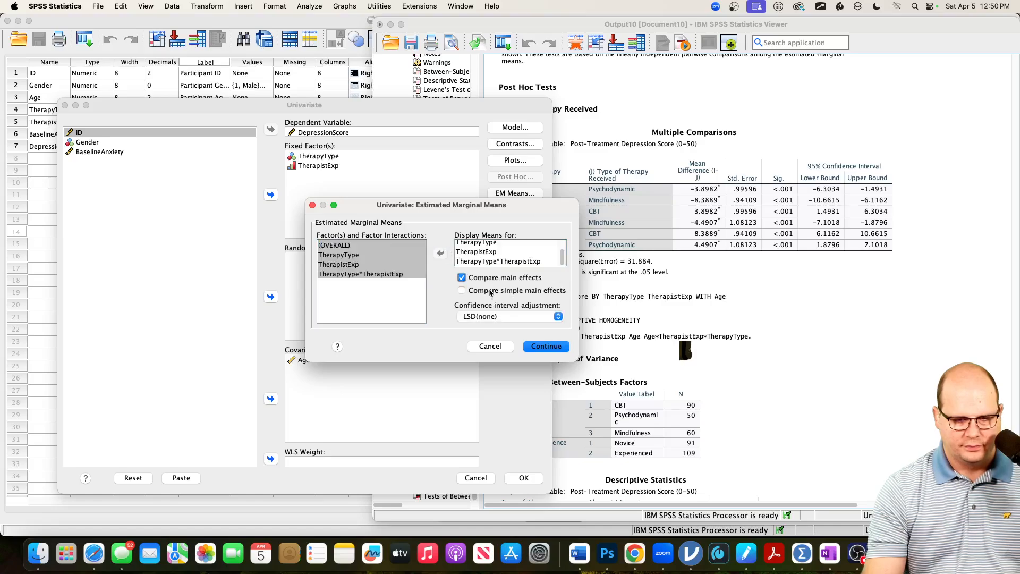
pyautogui.click(461, 290)
pyautogui.click(488, 315)
pyautogui.click(489, 329)
pyautogui.click(546, 346)
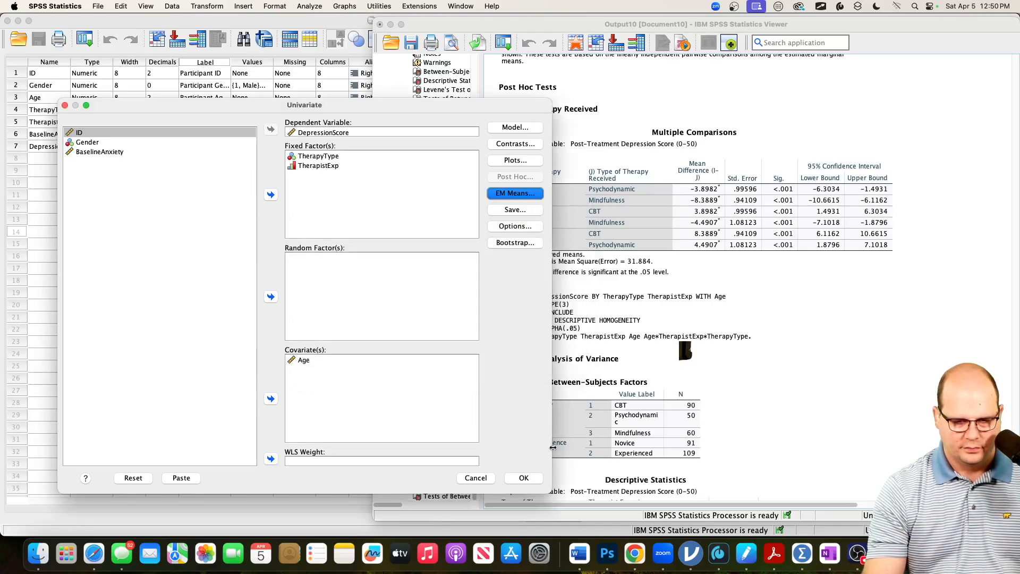
pyautogui.click(523, 479)
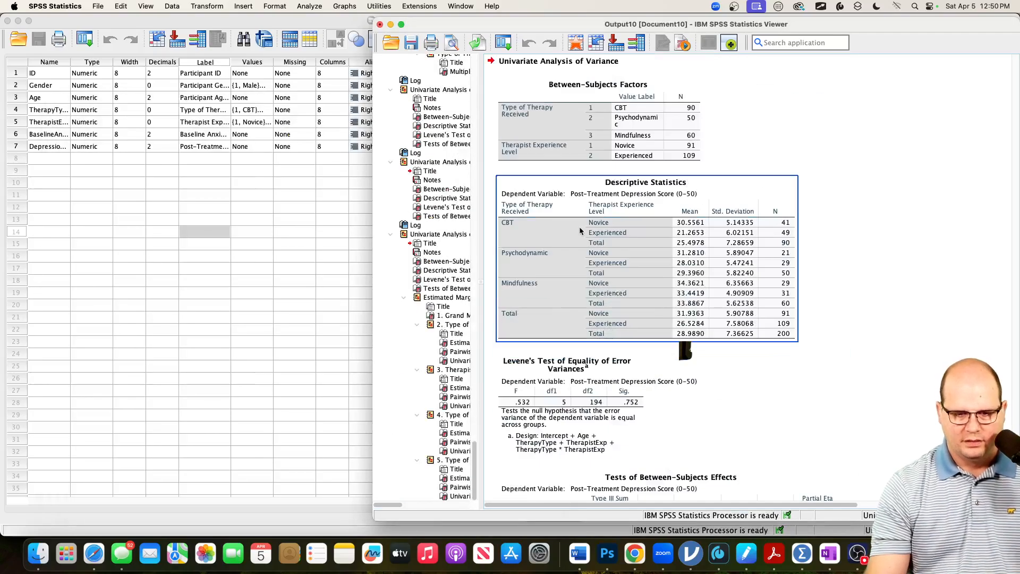
# Step: Check the SPSS estimated marginal means for type of therapy against the adjusted means in Julius's table
pyautogui.scroll(-10, 579, 226)
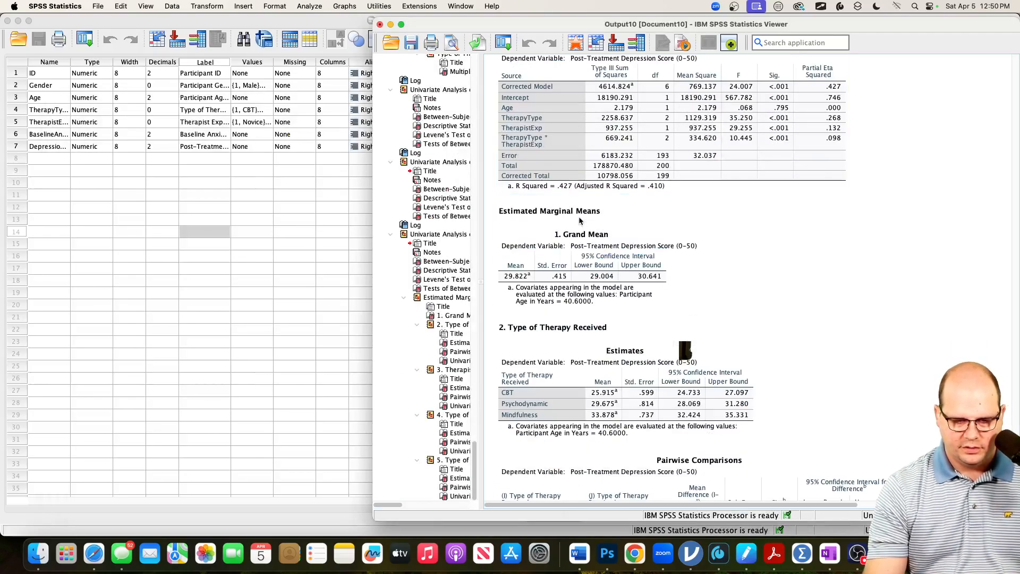
pyautogui.scroll(-3, 579, 218)
pyautogui.click(594, 289)
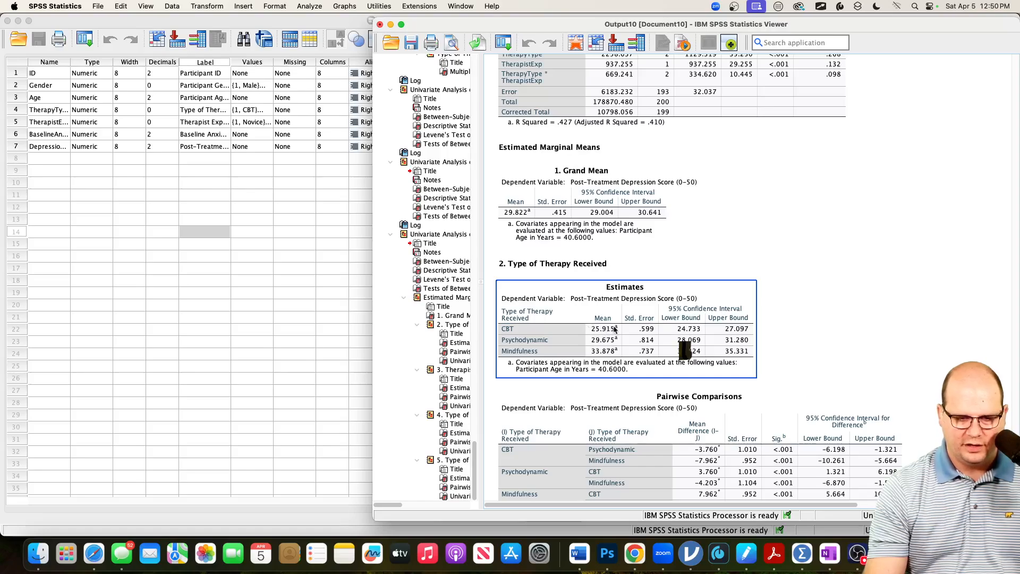
pyautogui.click(633, 561)
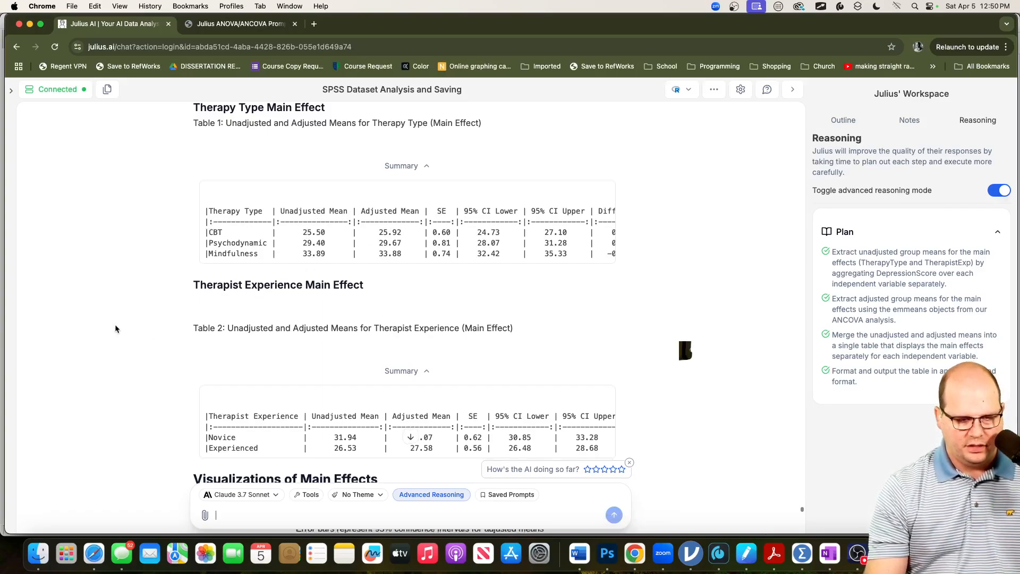
# Step: Review Julius's main-effect tables and the group means table for the therapy and experience combinations, ending at the latest key observations
pyautogui.scroll(-1, 116, 323)
pyautogui.scroll(-3, 121, 324)
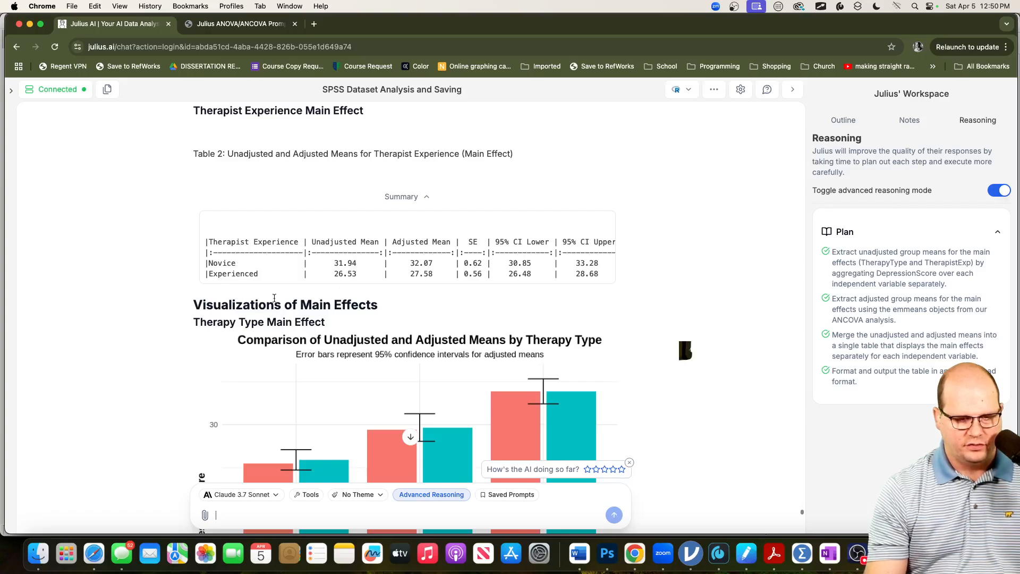
pyautogui.scroll(3, 281, 298)
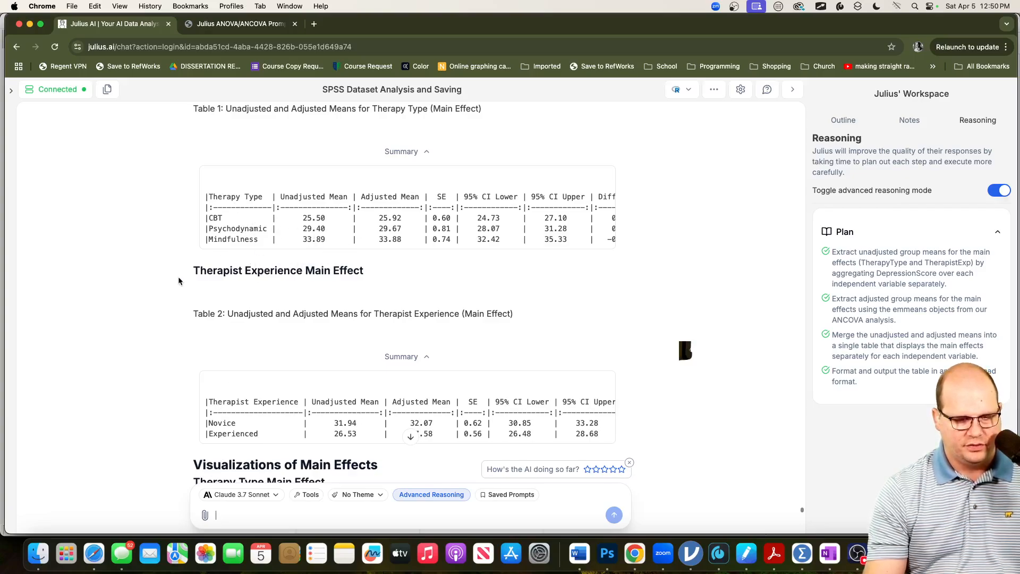
pyautogui.scroll(4, 178, 277)
pyautogui.scroll(15, 180, 276)
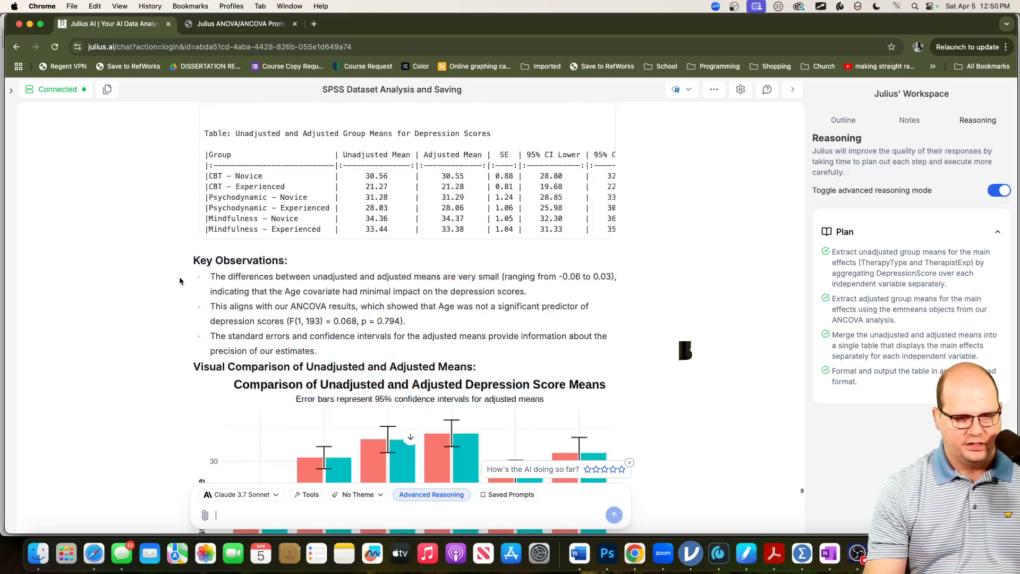
pyautogui.scroll(1, 180, 278)
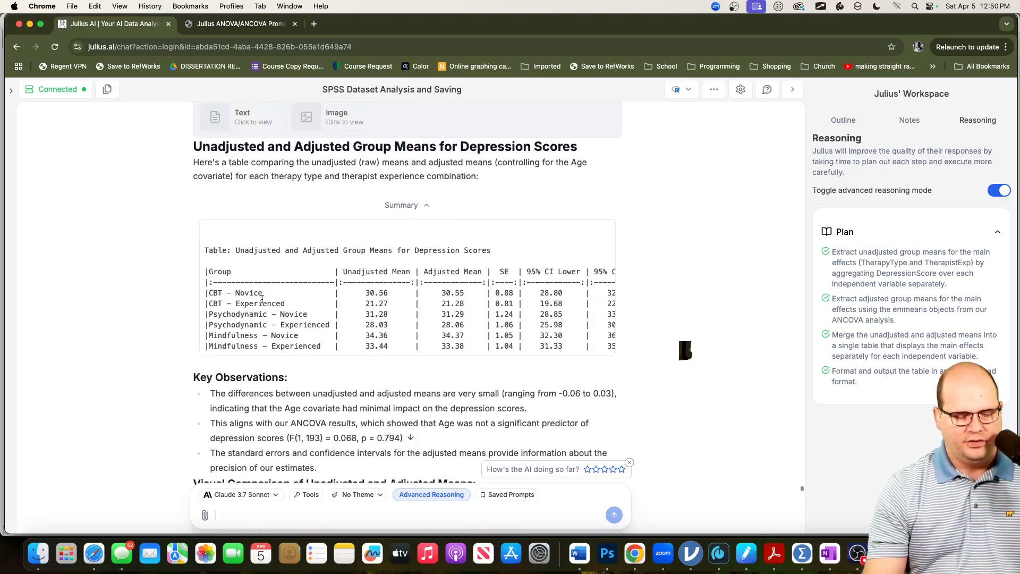
pyautogui.scroll(-15, 132, 296)
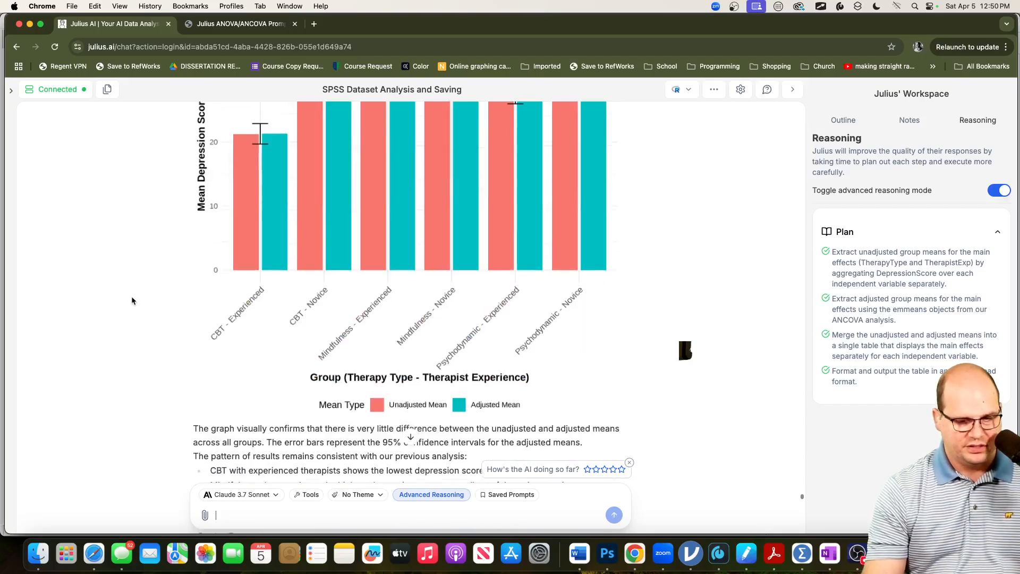
pyautogui.scroll(-15, 132, 294)
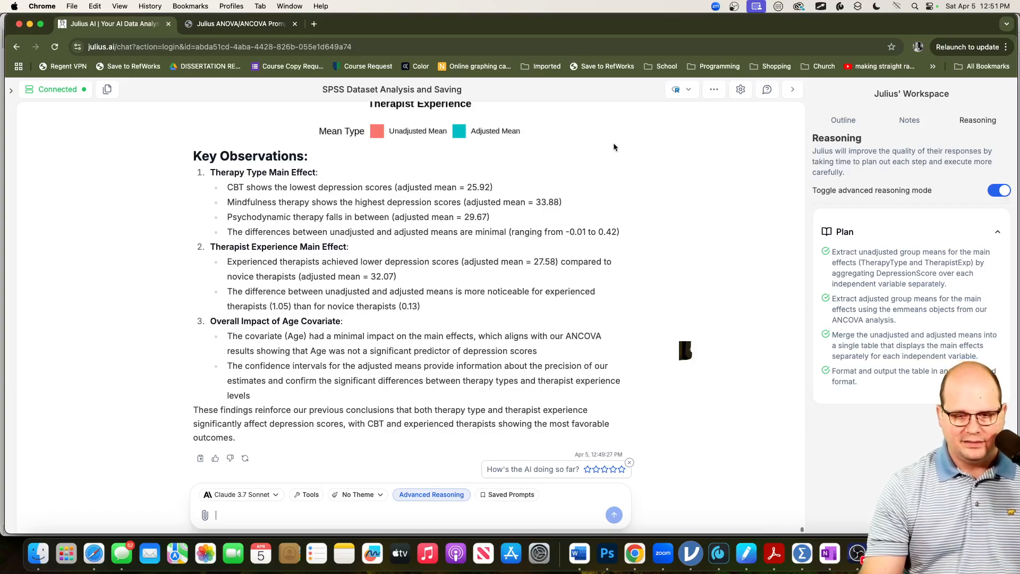
# Step: View the download, share and workflow conversion options for the Julius thread, and leave them unused
pyautogui.click(715, 94)
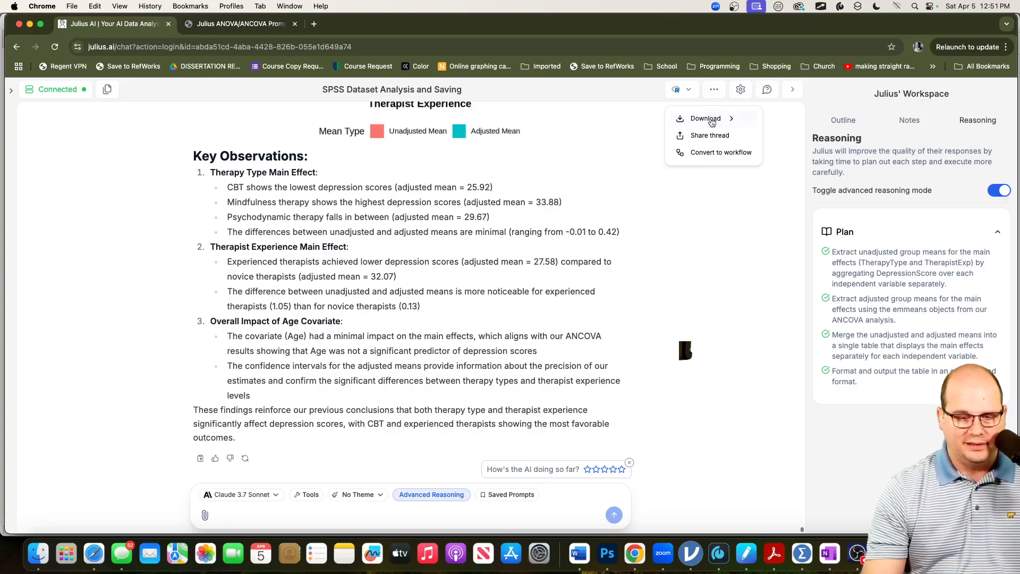
pyautogui.moveTo(712, 118)
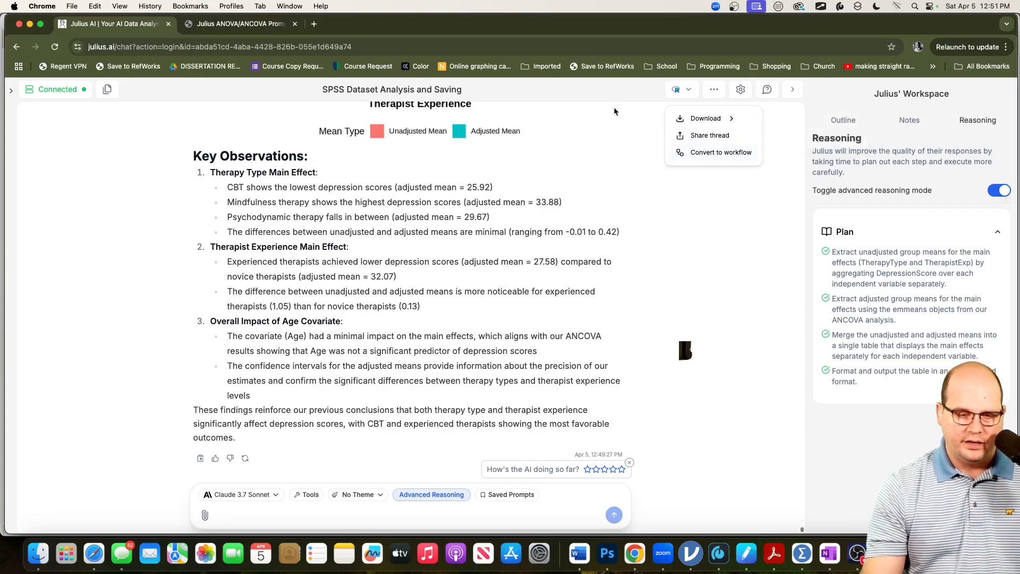
pyautogui.click(623, 125)
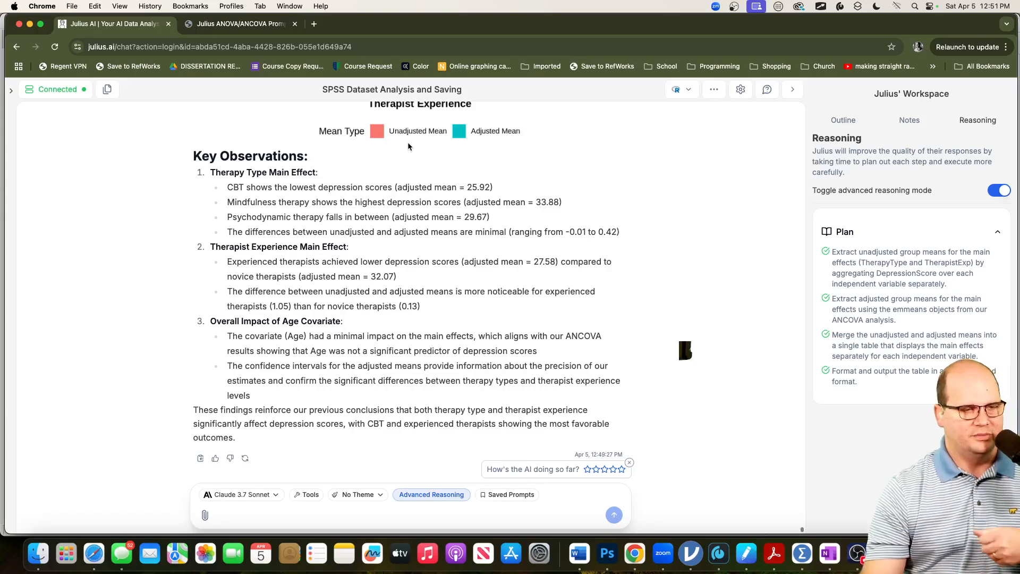
# Step: Look over the therapist experience comparison chart, and switch to the Julius ANOVA/ANCOVA prompt page to review its analysis settings
pyautogui.scroll(10, 474, 183)
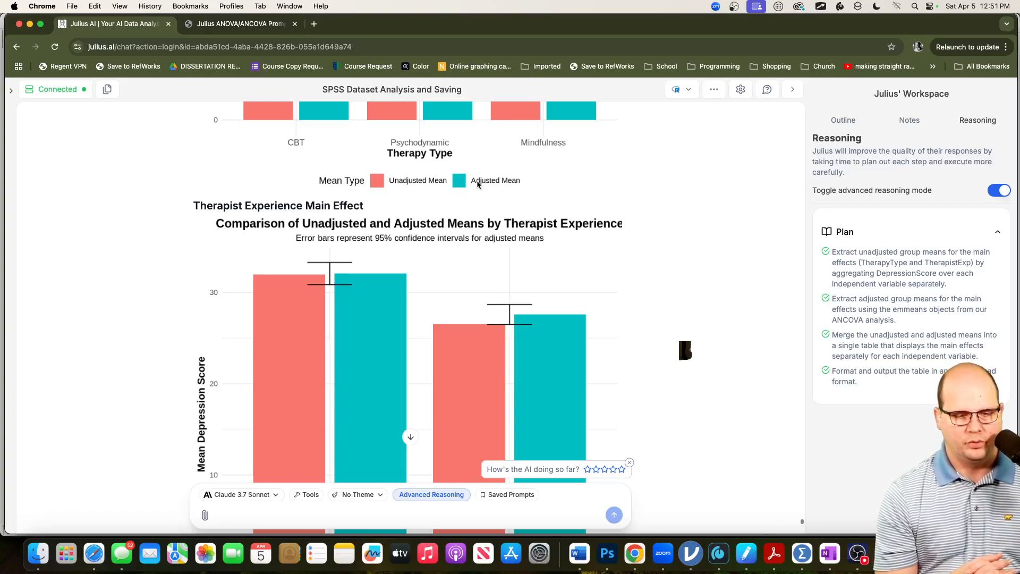
pyautogui.click(264, 24)
pyautogui.scroll(15, 434, 217)
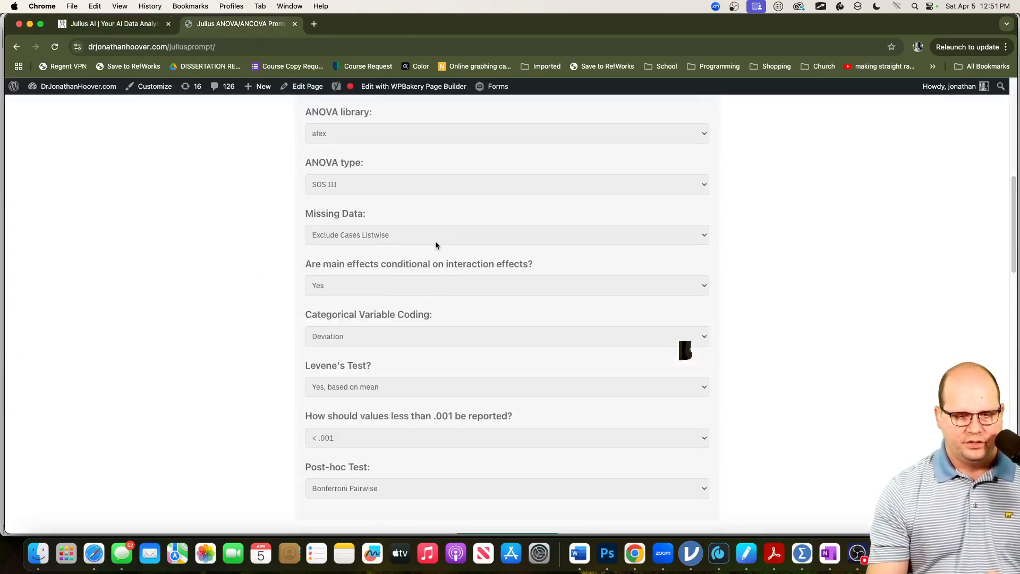
# Step: Review the dependent, independent and covariate entries and the analysis settings in the prompt generator, and generate the Julius.ai prompt
pyautogui.scroll(4, 434, 250)
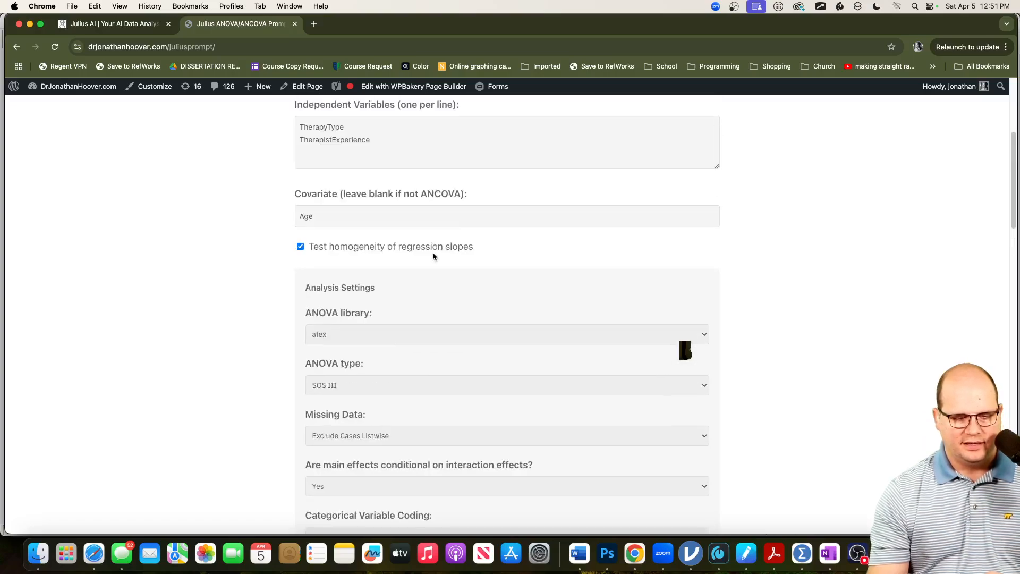
pyautogui.scroll(-3, 433, 254)
pyautogui.scroll(3, 432, 256)
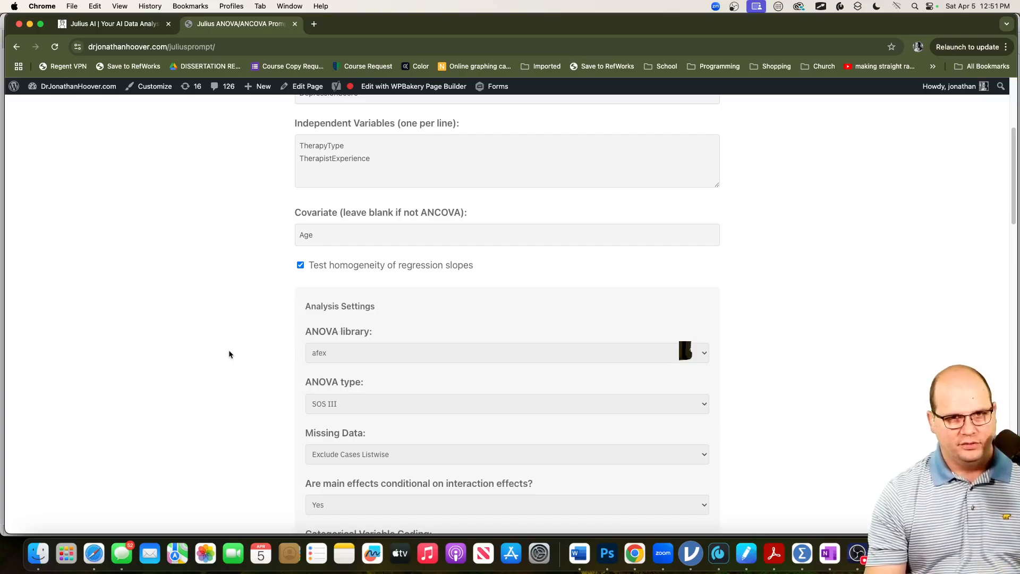
pyautogui.scroll(3, 227, 351)
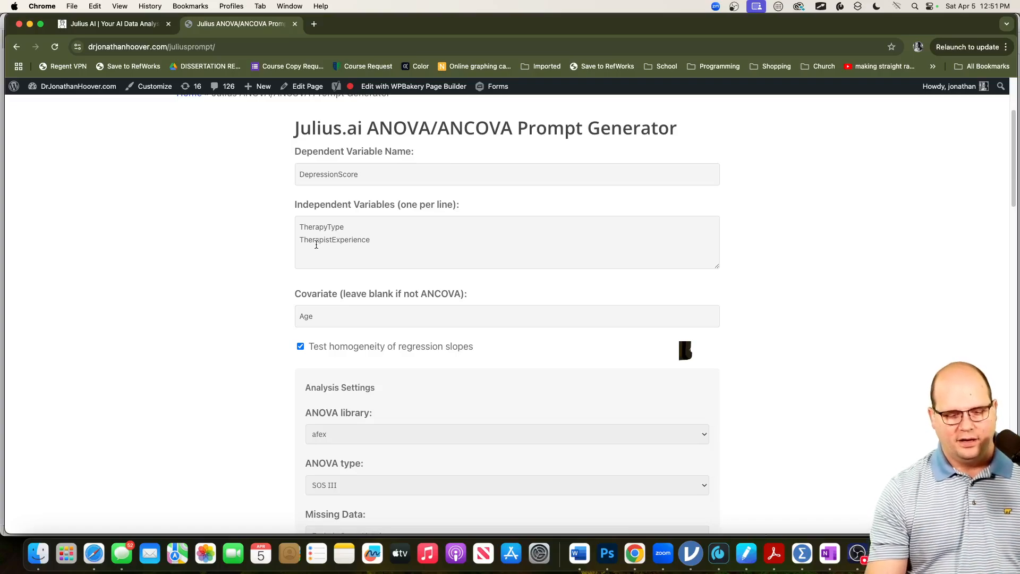
pyautogui.scroll(-6, 239, 307)
pyautogui.scroll(-6, 399, 464)
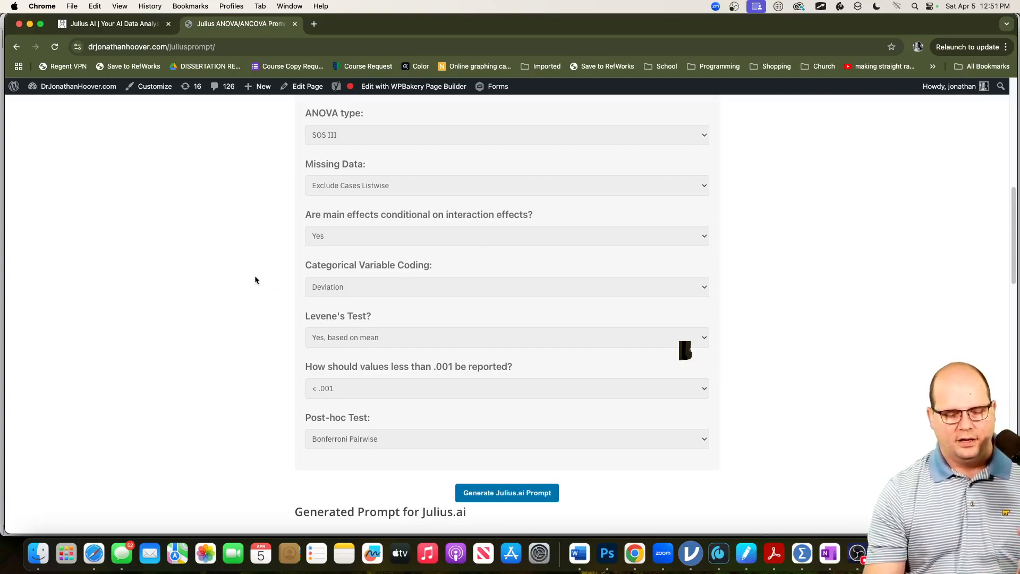
pyautogui.click(526, 496)
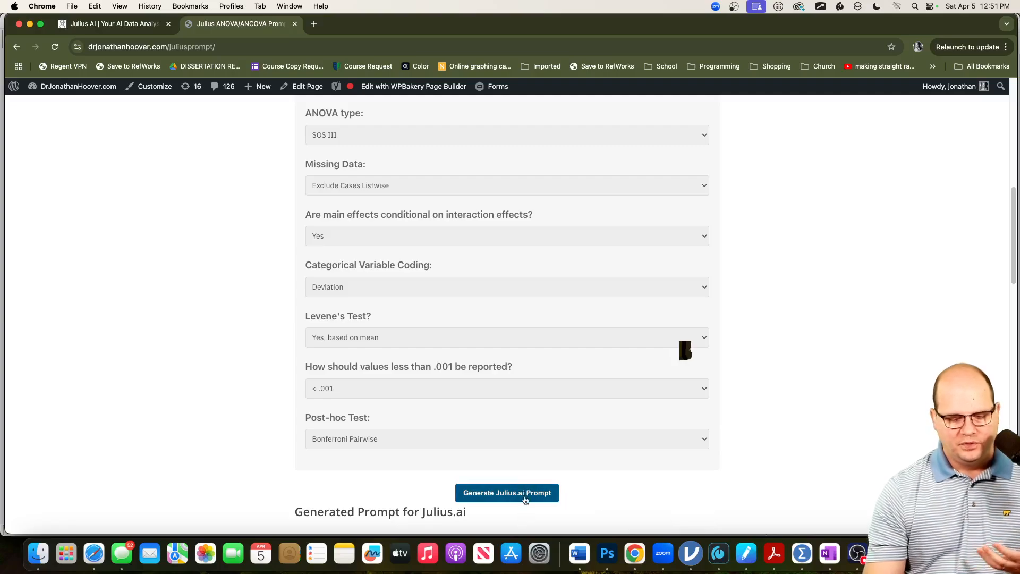
# Step: View the available ANOVA type options in the analysis settings and leave the selection at SOS III
pyautogui.scroll(3, 739, 388)
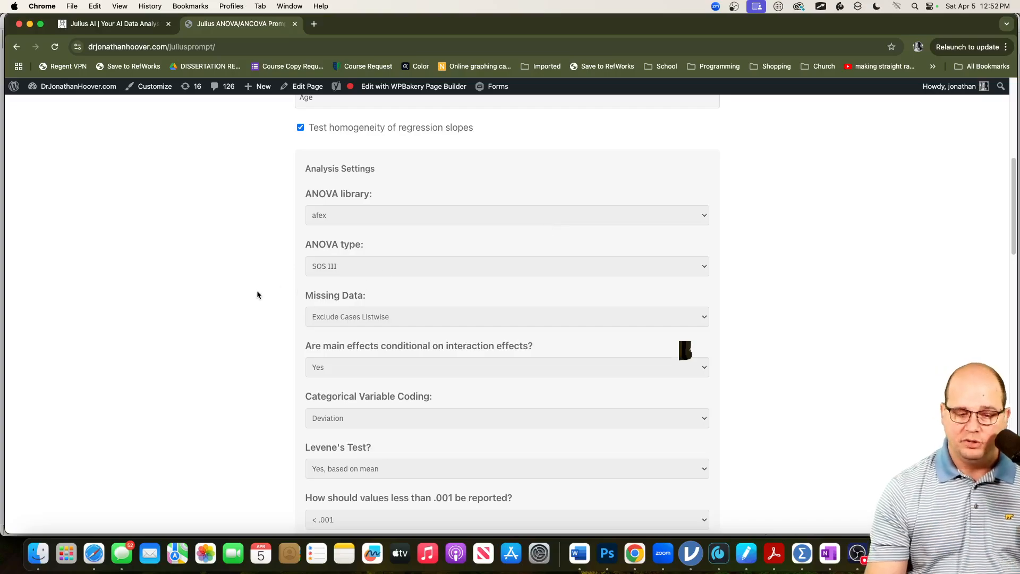
pyautogui.click(371, 268)
pyautogui.click(745, 270)
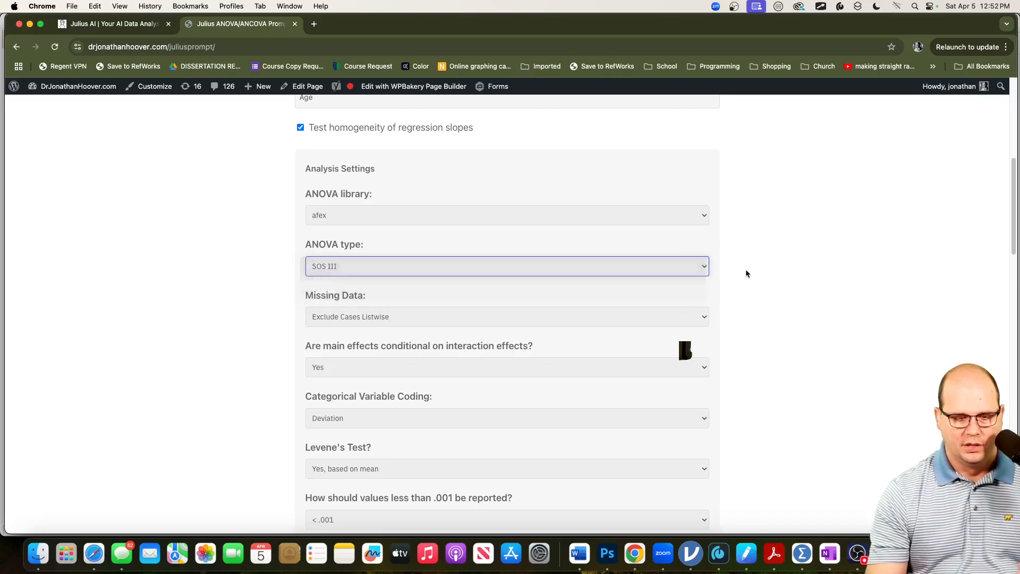